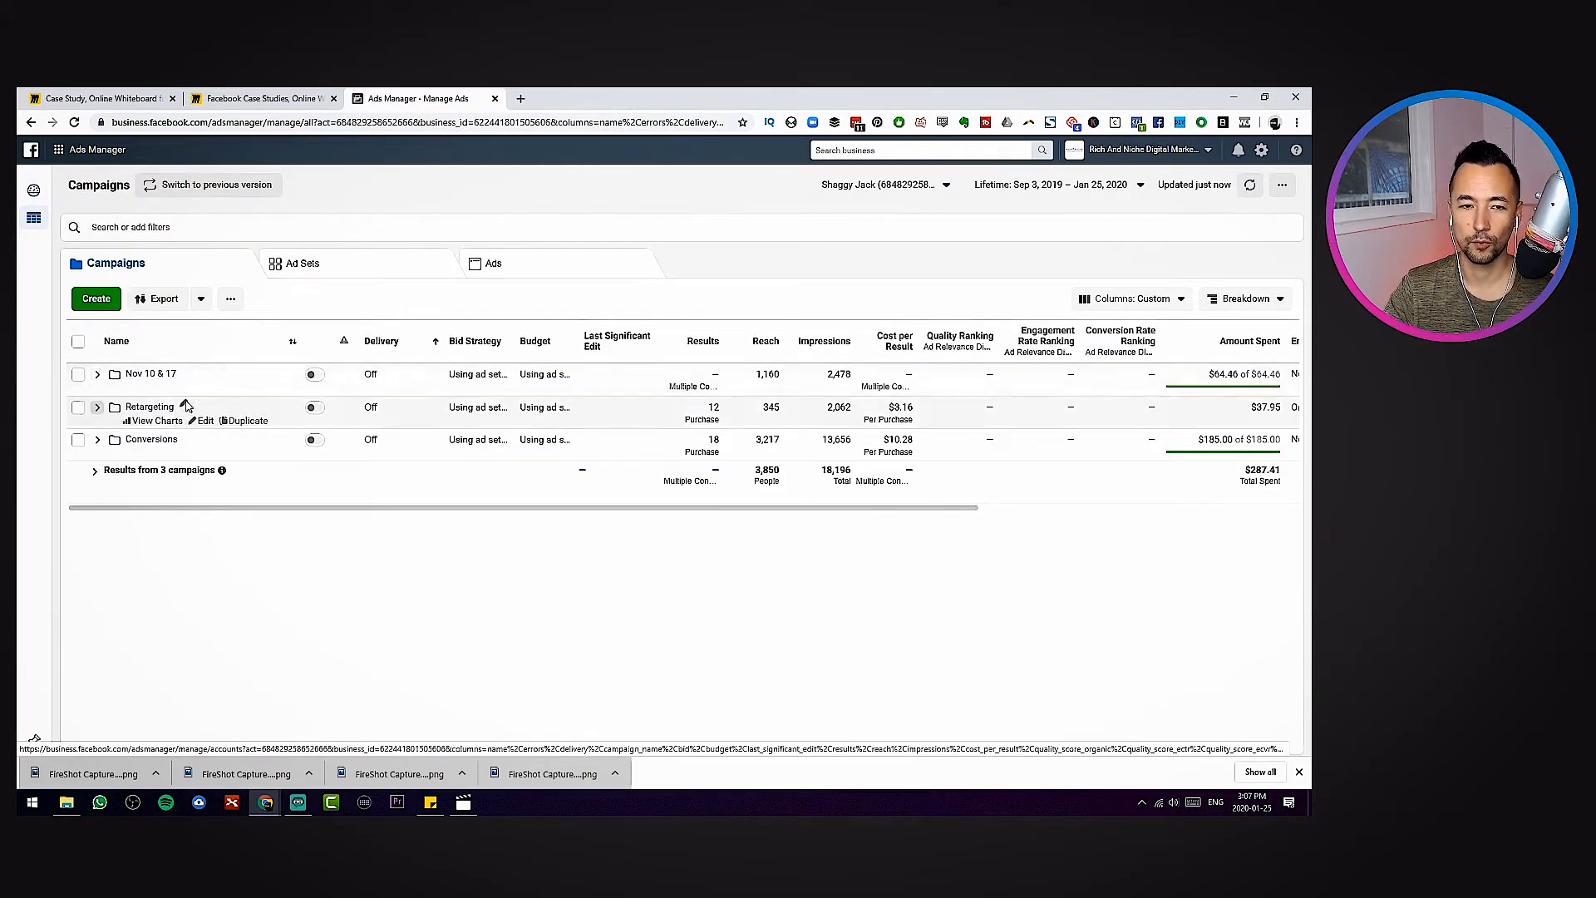
Expand the Conversions campaign and its CA - 18+ ad set to review the performance of the ads inside
{"action": "left_click", "coordinate": [98, 440]}
{"action": "left_click", "coordinate": [113, 473]}
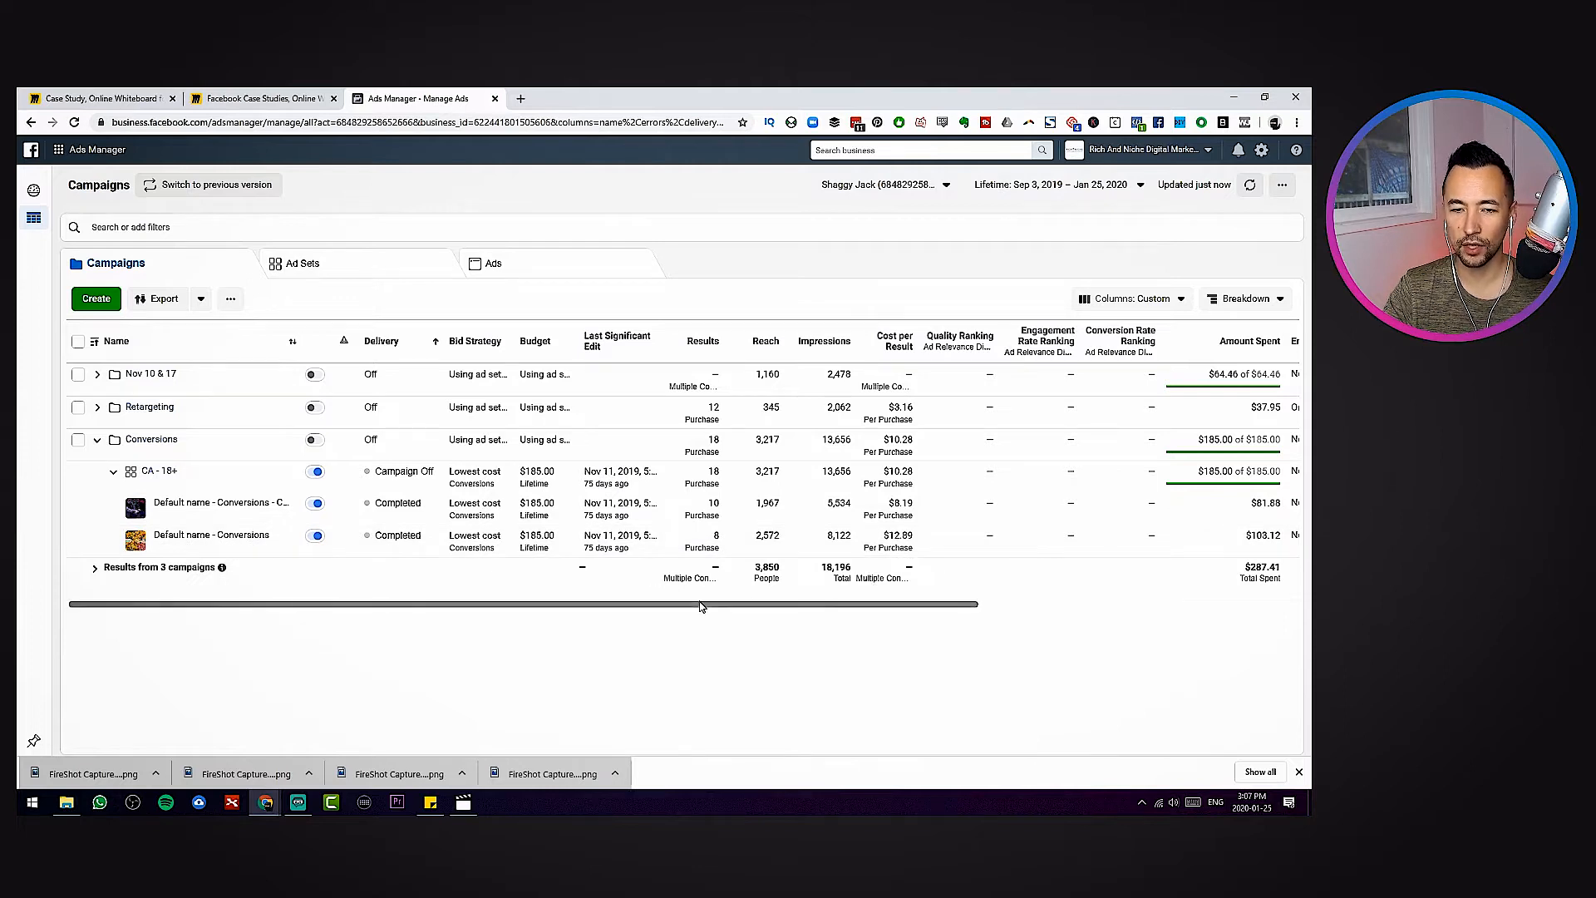
{"action": "left_click_drag", "start_coordinate": [687, 606], "coordinate": [745, 610]}
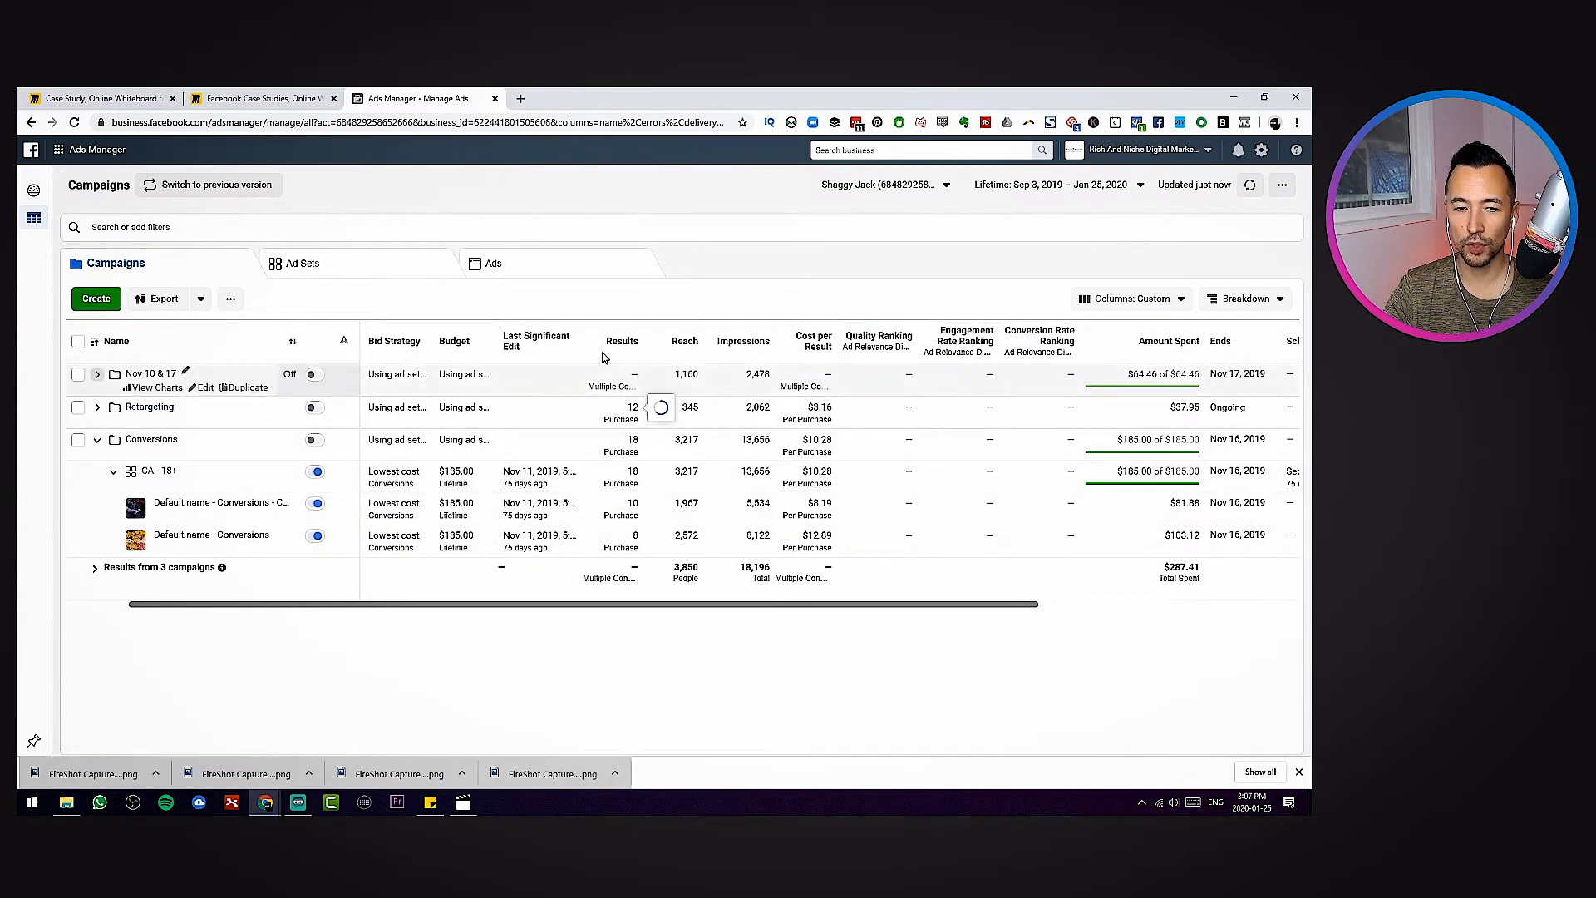
{"action": "left_click_drag", "start_coordinate": [660, 608], "coordinate": [668, 608]}
Expand the Retargeting campaign and select its CA - 18+ ad set to review its purchase results and cost
{"action": "left_click", "coordinate": [247, 422]}
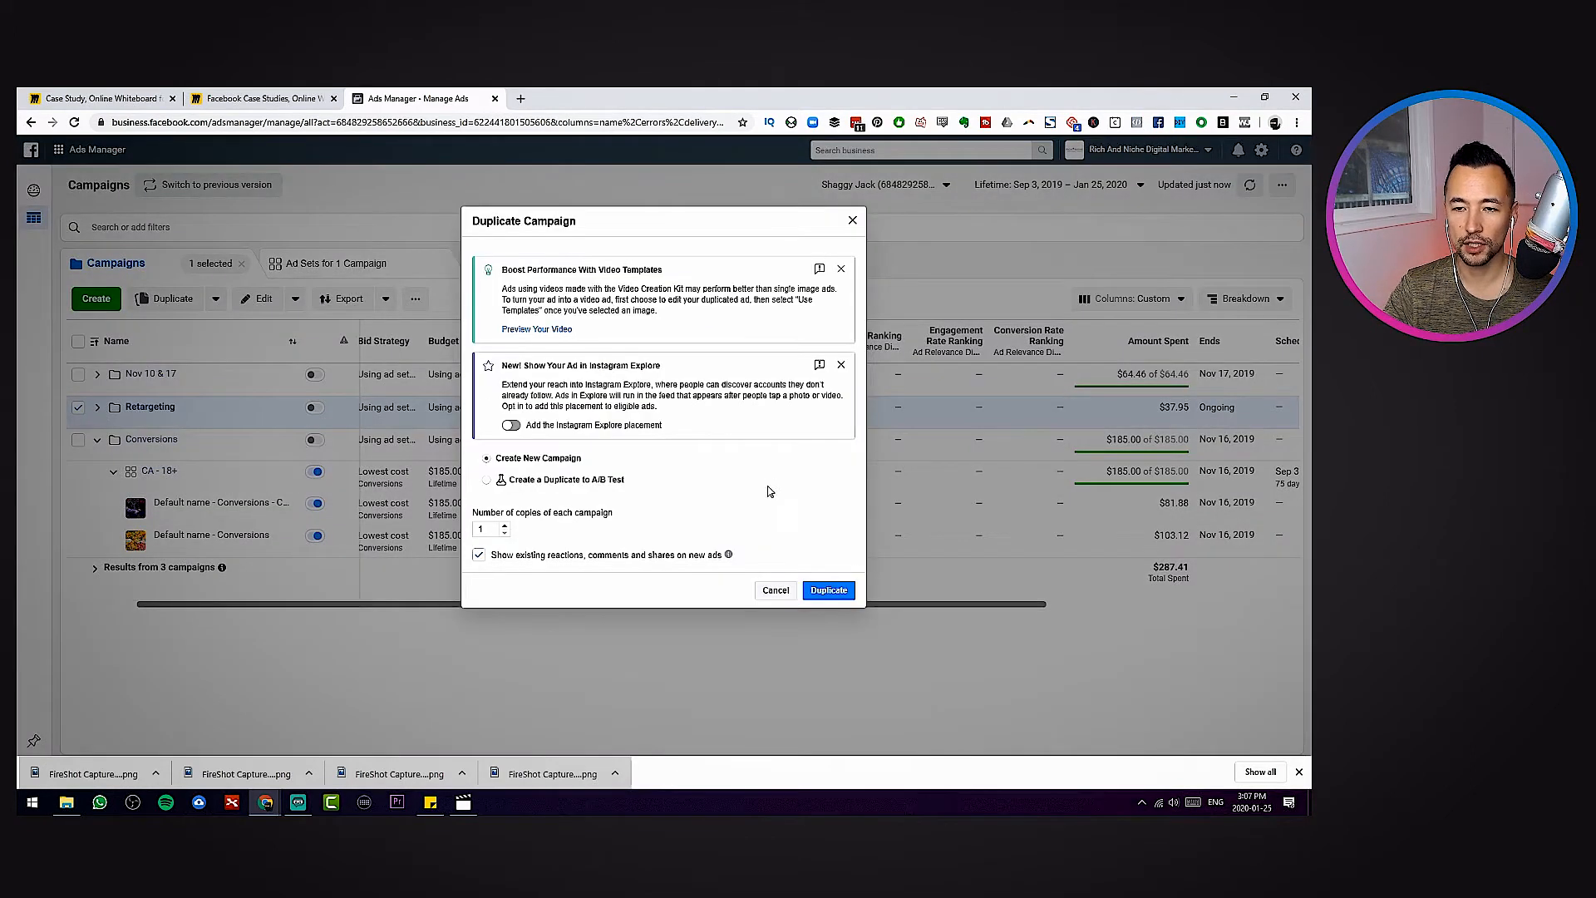
{"action": "left_click", "coordinate": [776, 590]}
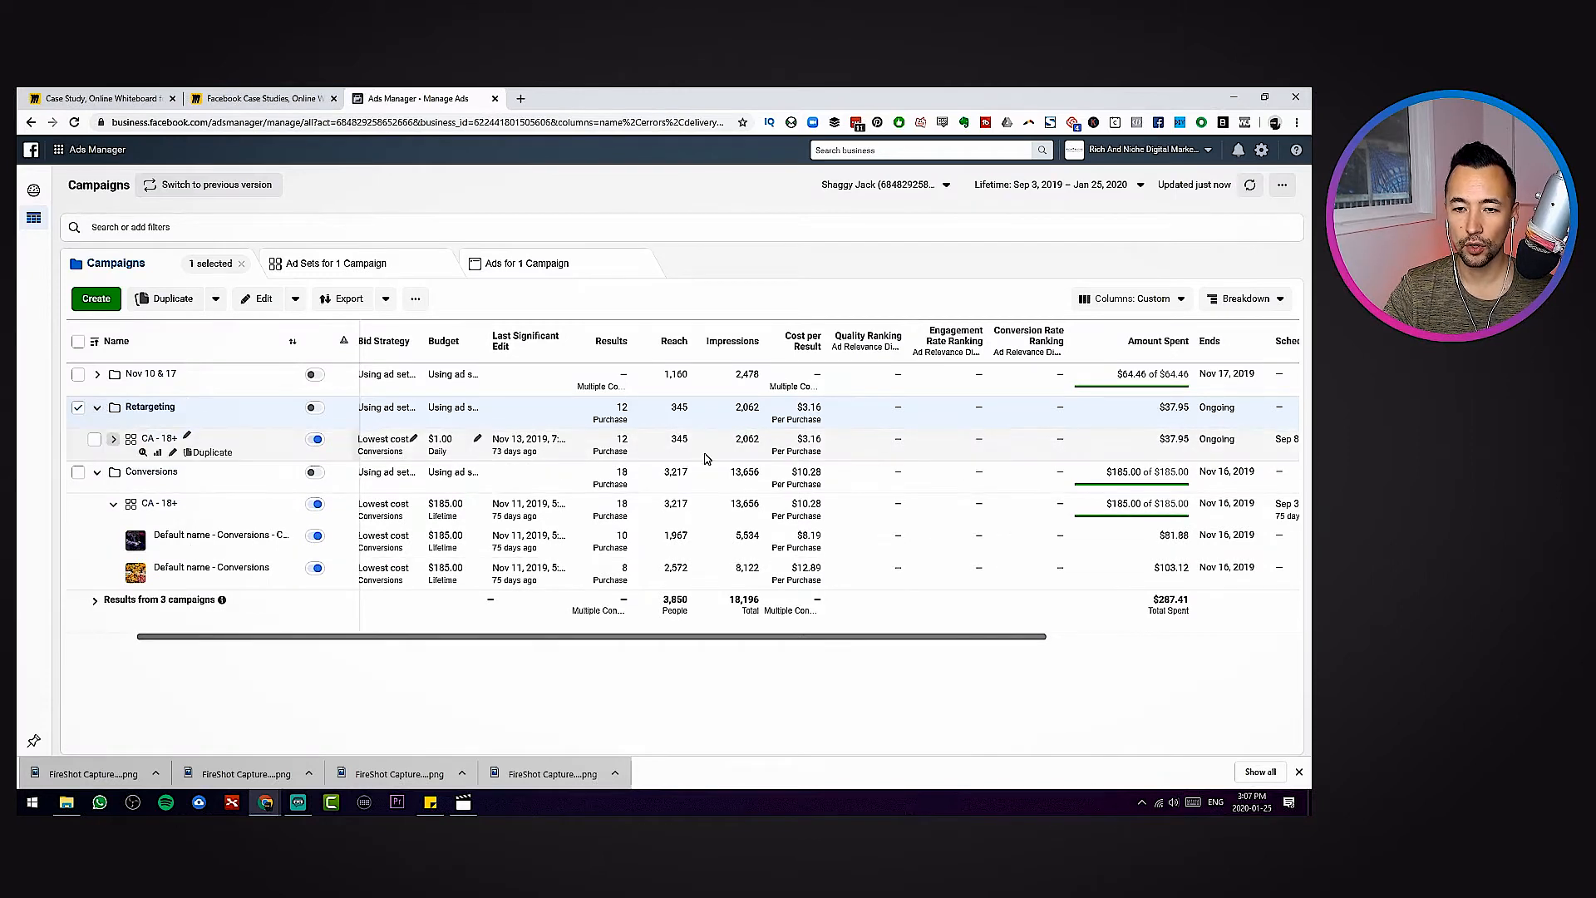
{"action": "left_click", "coordinate": [705, 458]}
{"action": "left_click_drag", "start_coordinate": [833, 440], "coordinate": [792, 440]}
{"action": "left_click", "coordinate": [843, 449]}
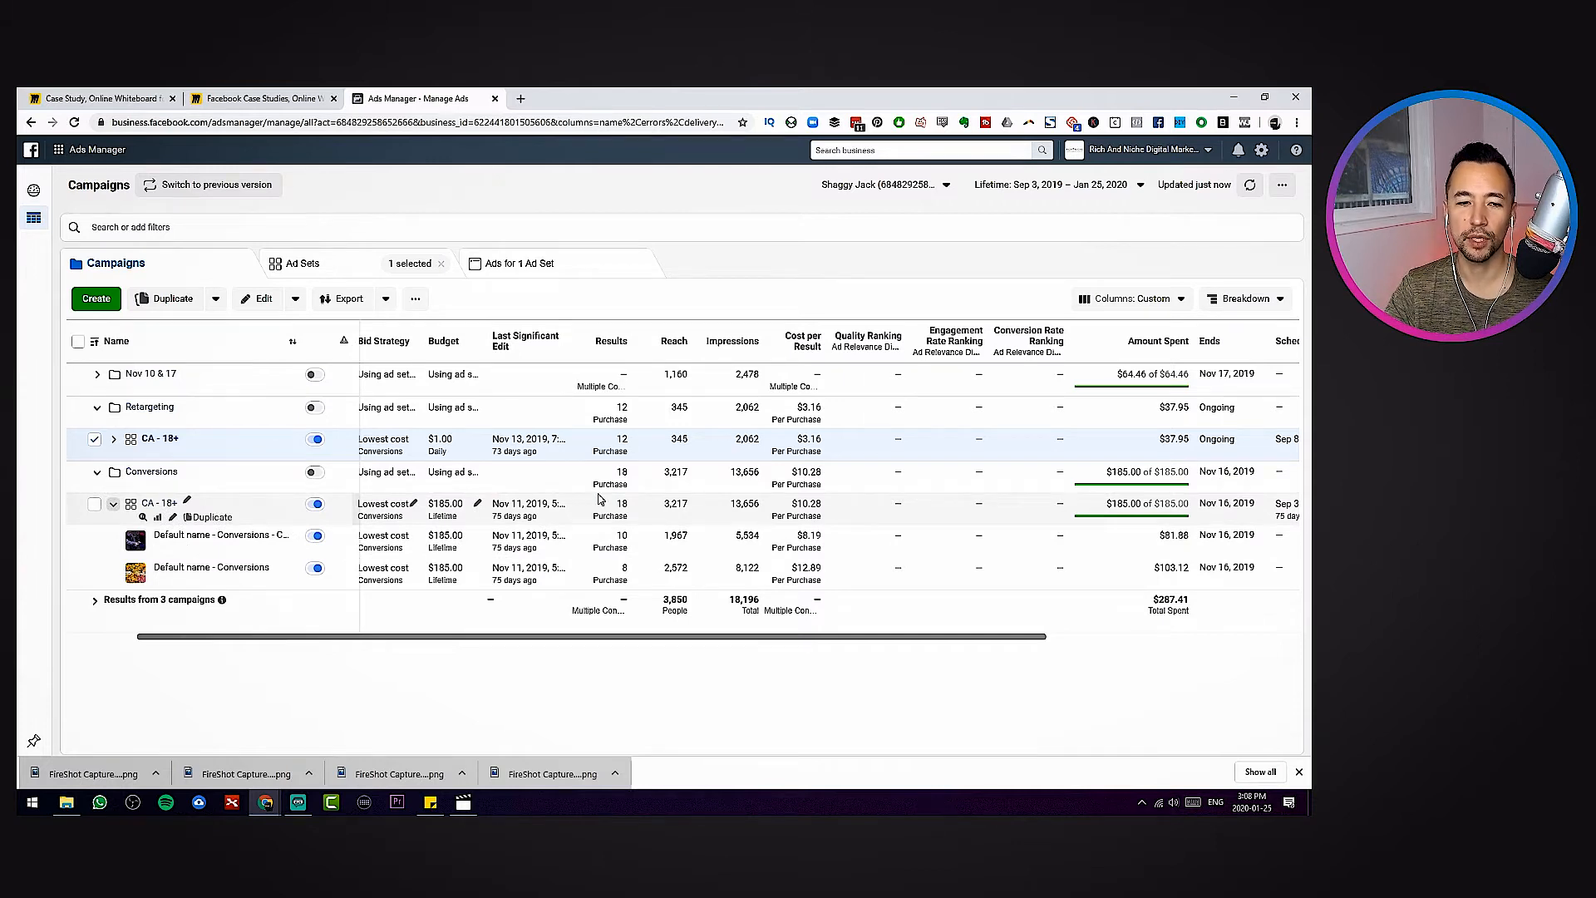
Open the Default name - Conversions ad for editing and compare its desktop news feed preview with that of the Conversions - Copy ad
{"action": "left_click", "coordinate": [143, 574]}
{"action": "left_click", "coordinate": [169, 582]}
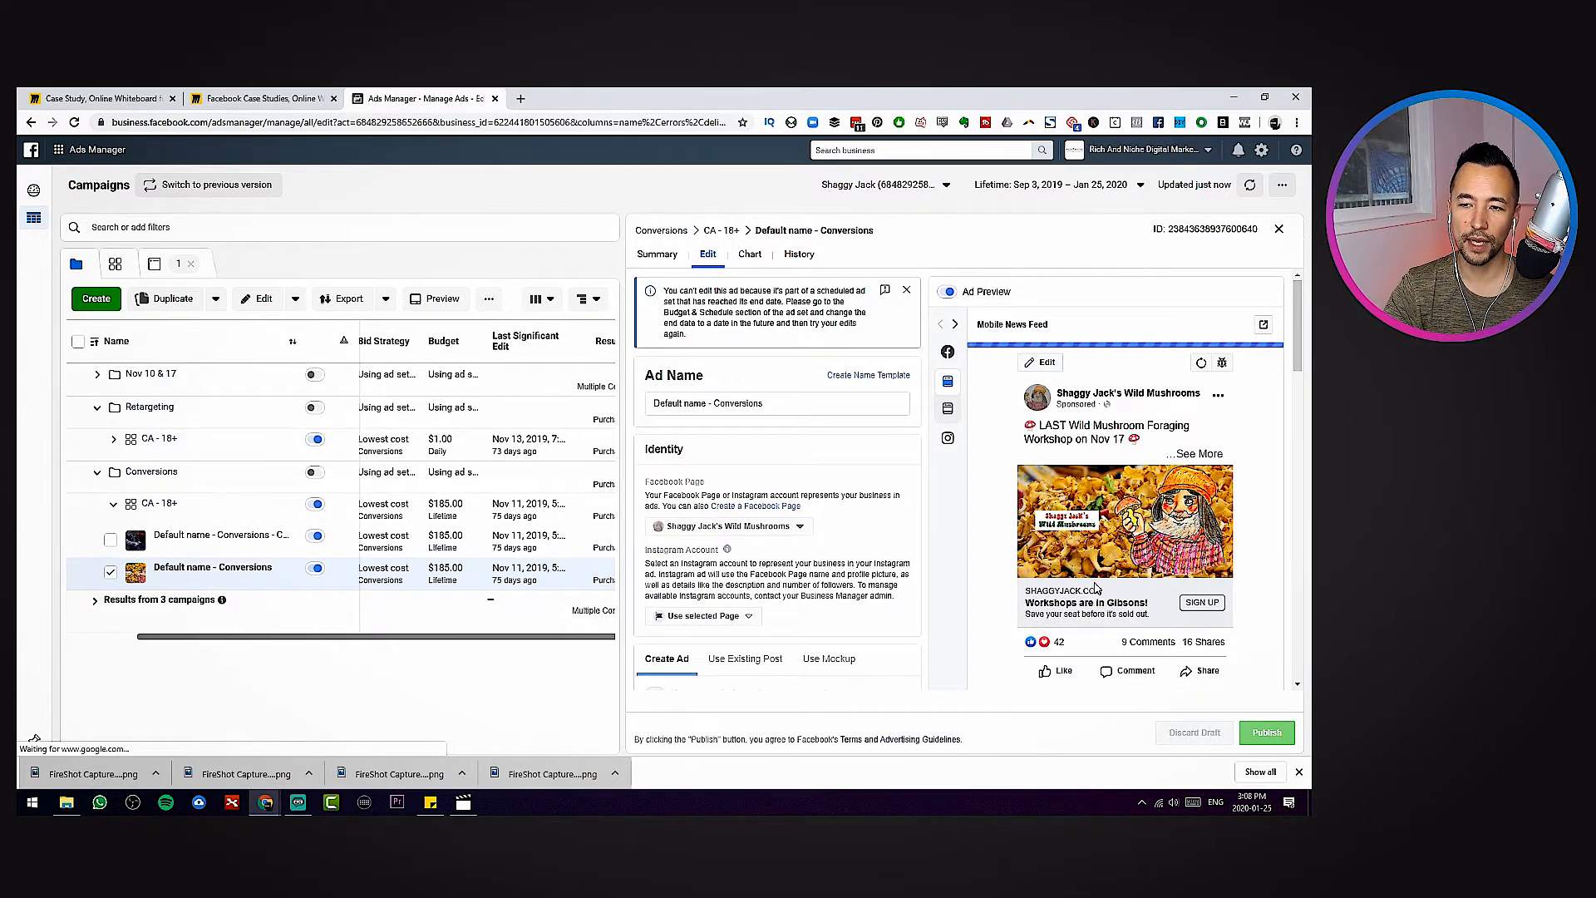
{"action": "left_click", "coordinate": [948, 410]}
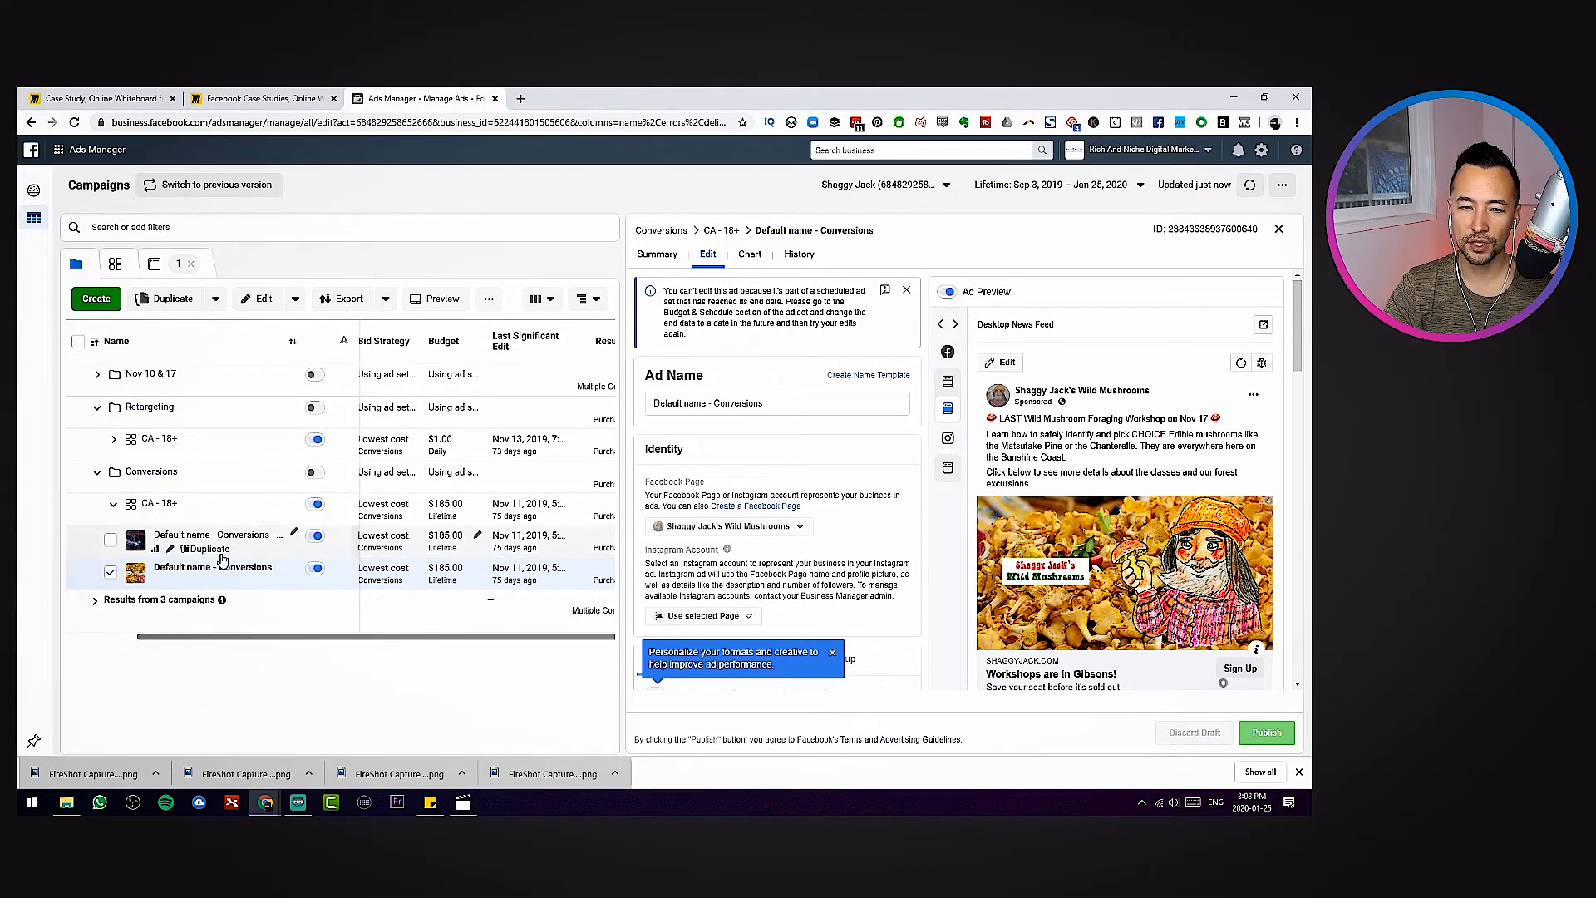
{"action": "left_click", "coordinate": [243, 551]}
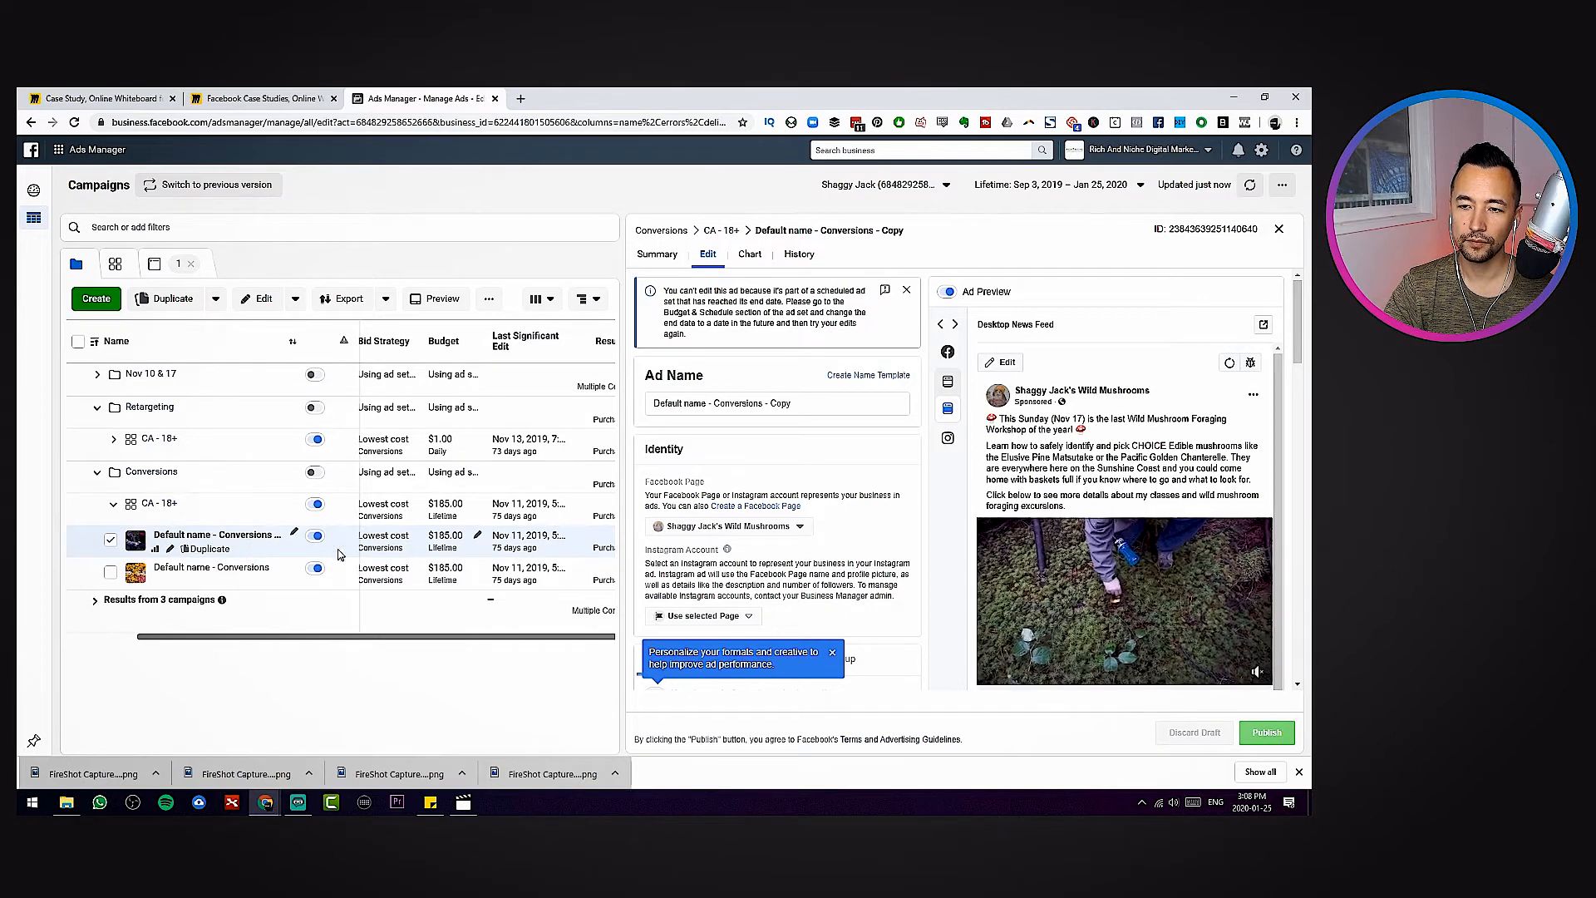
{"action": "left_click", "coordinate": [986, 673]}
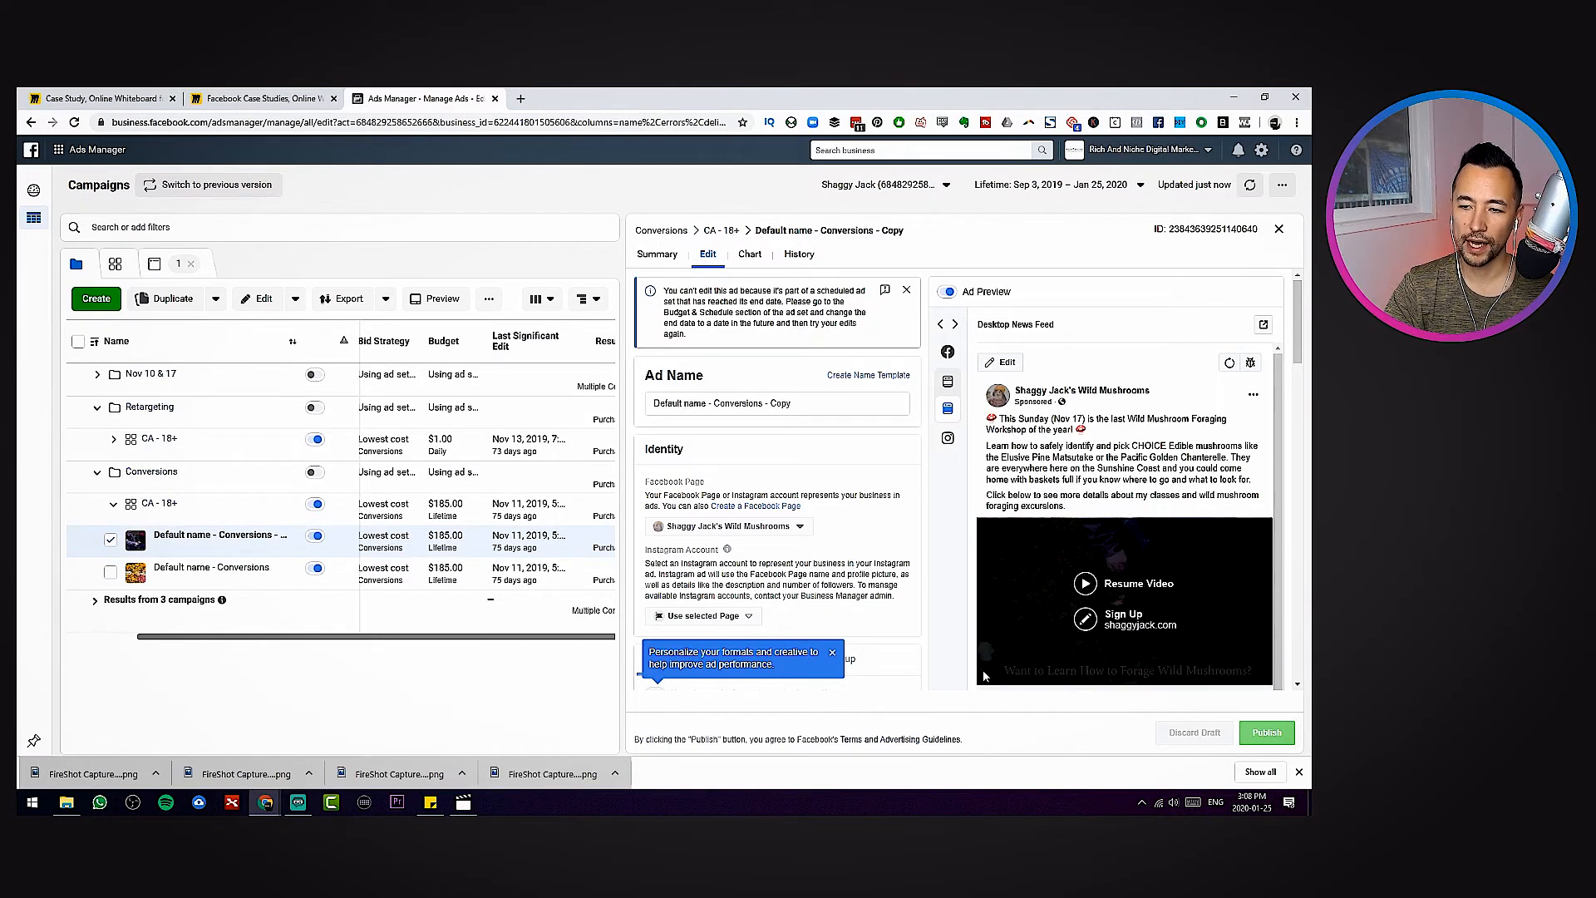
{"action": "left_click", "coordinate": [318, 582]}
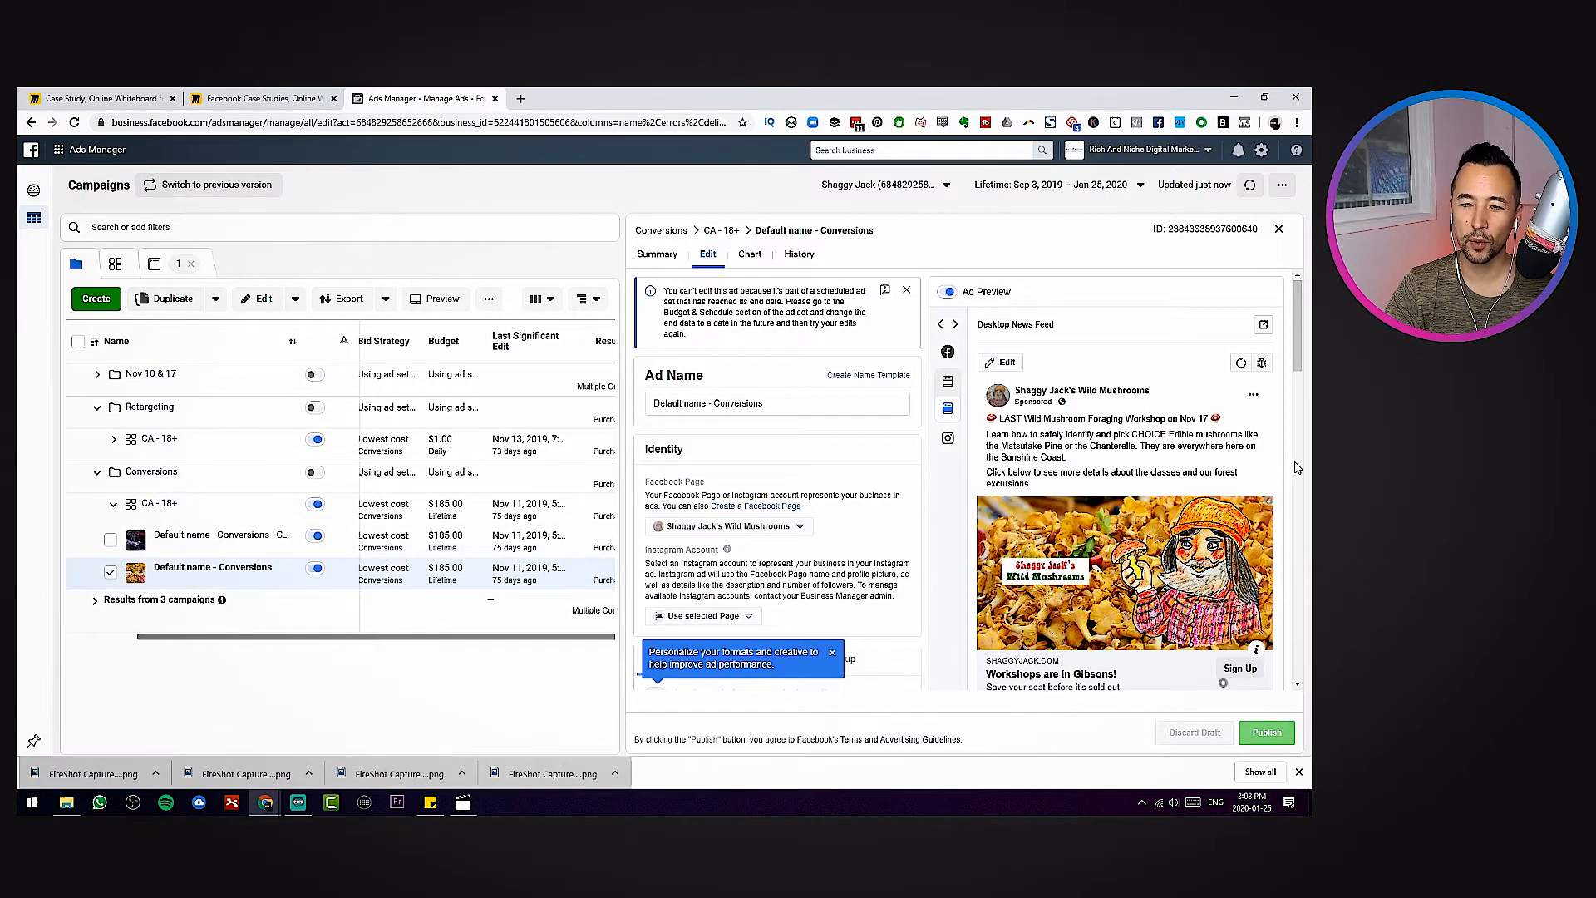
{"action": "left_click_drag", "start_coordinate": [1299, 366], "coordinate": [1299, 364]}
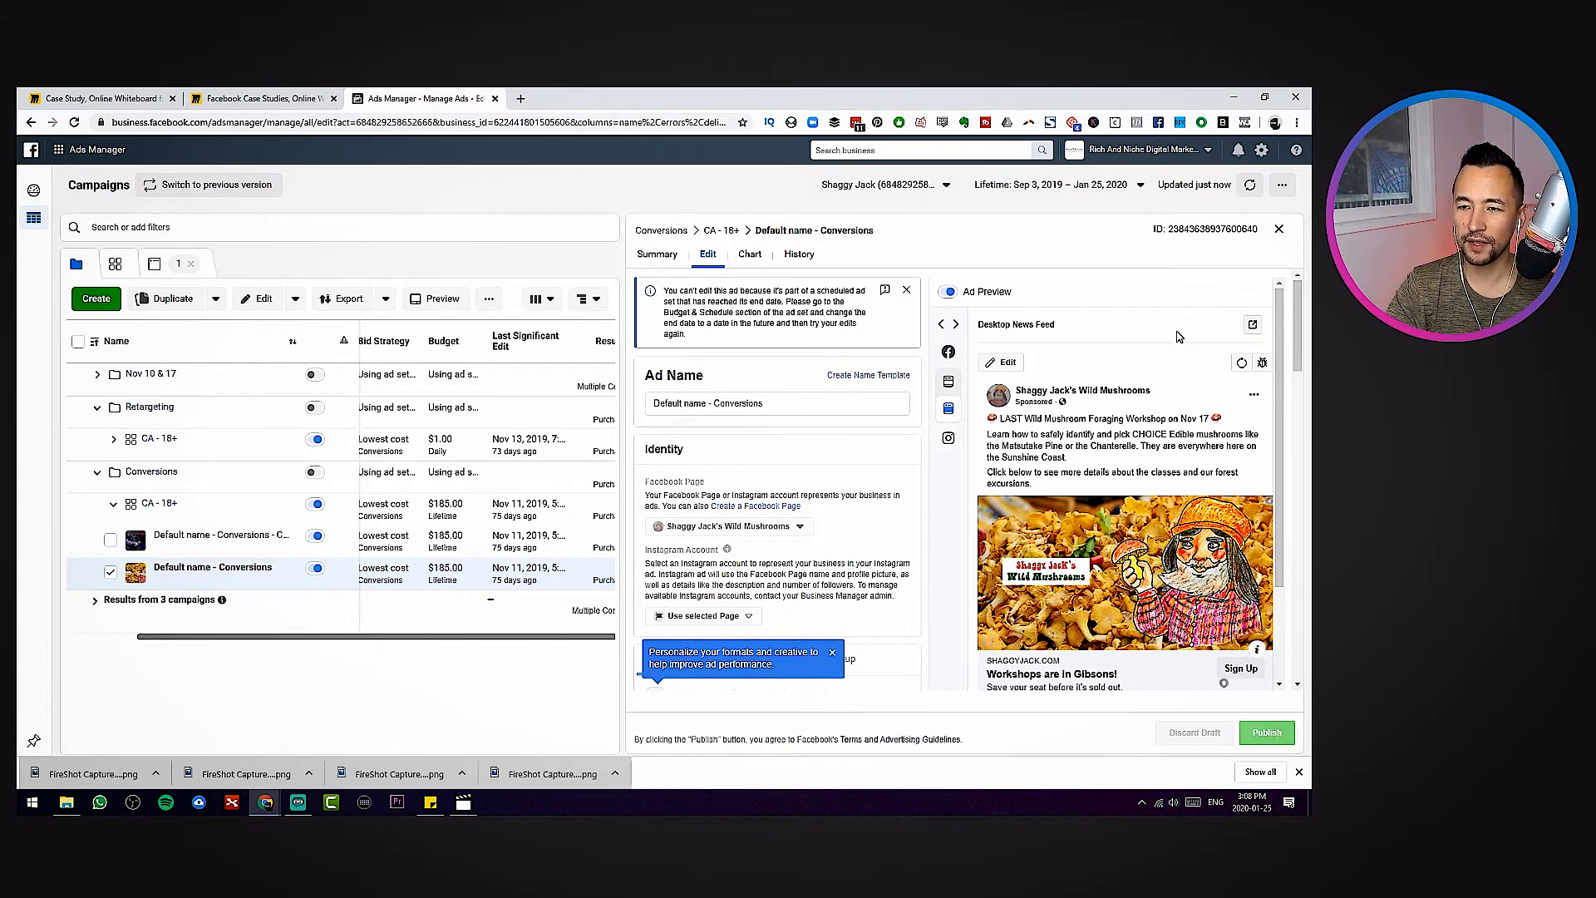
Copy the share link for the Default name - Conversions ad preview and open it in a new browser tab
{"action": "left_click", "coordinate": [1252, 327]}
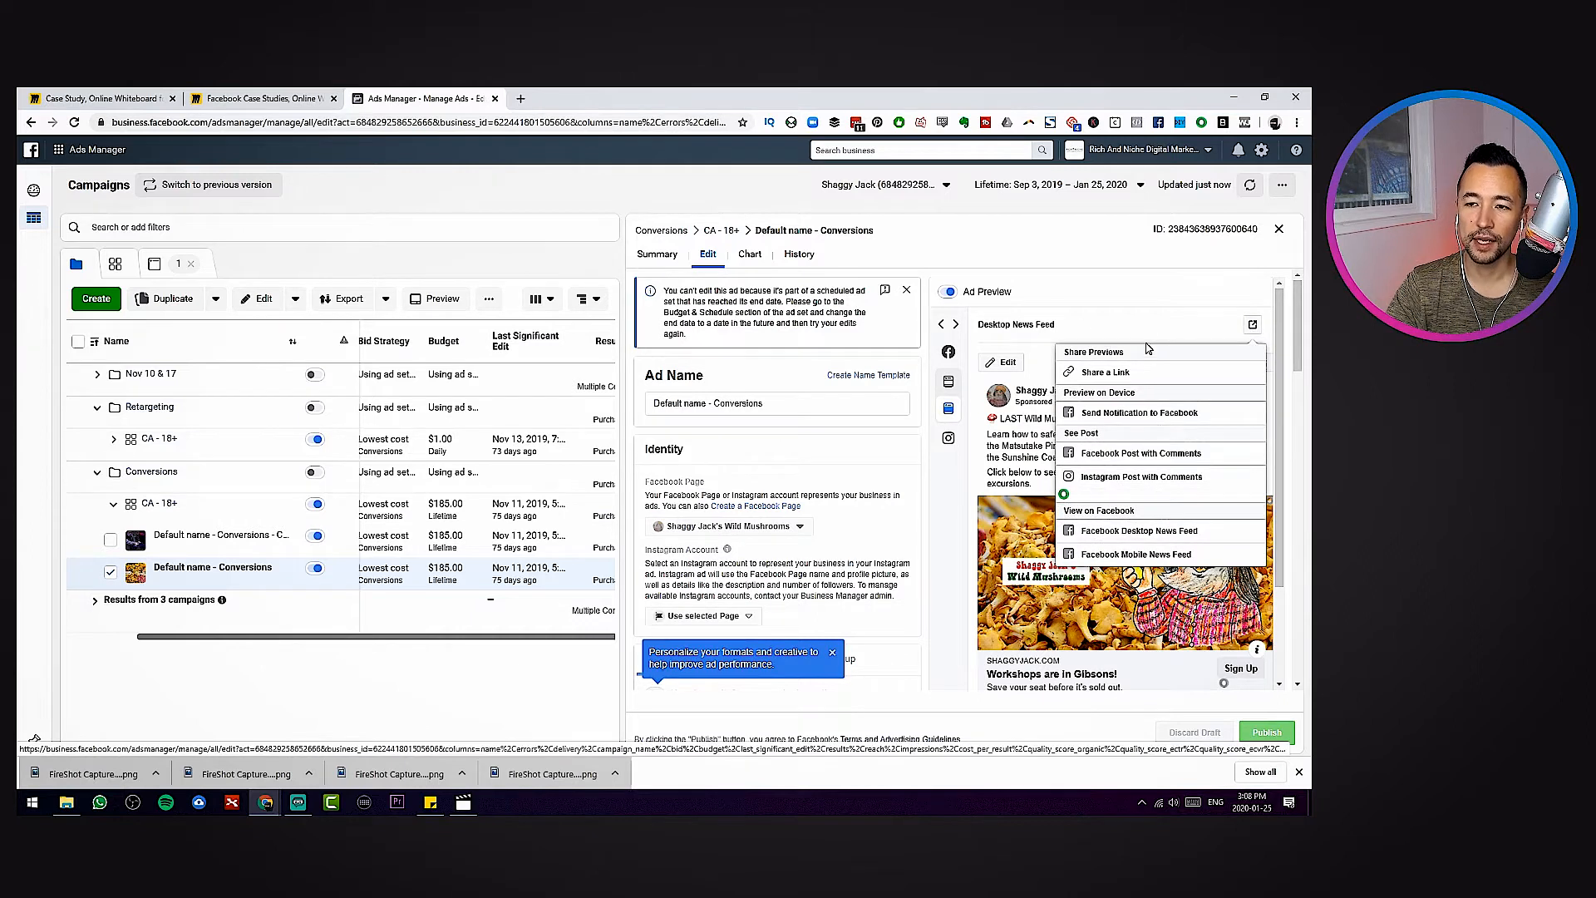
{"action": "left_click", "coordinate": [1106, 373]}
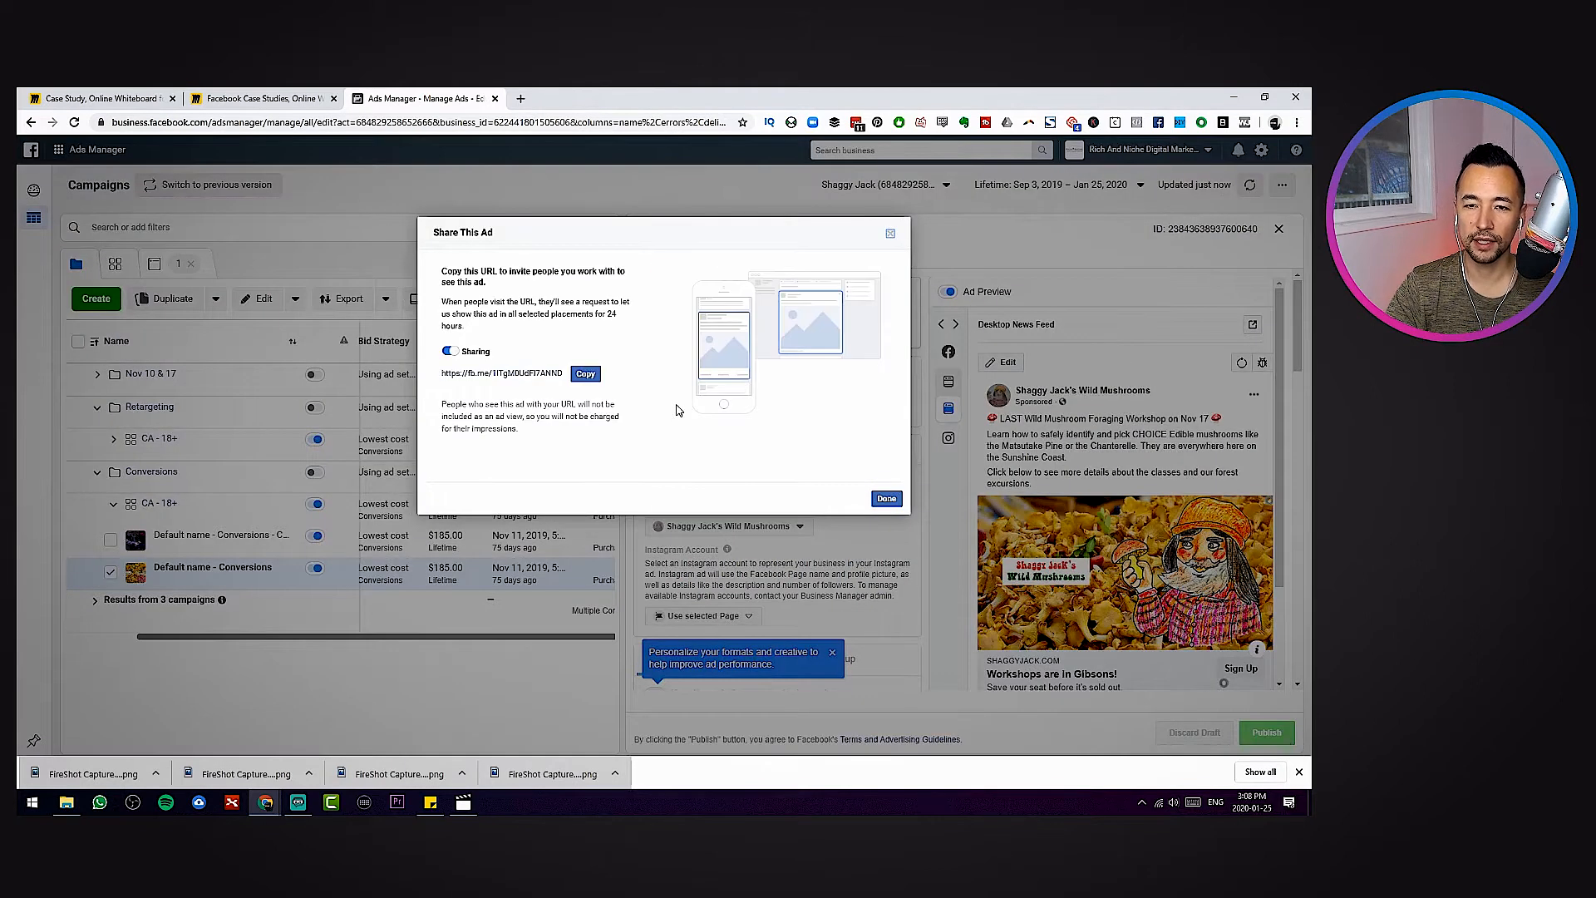
{"action": "left_click", "coordinate": [589, 375]}
{"action": "left_click", "coordinate": [886, 499]}
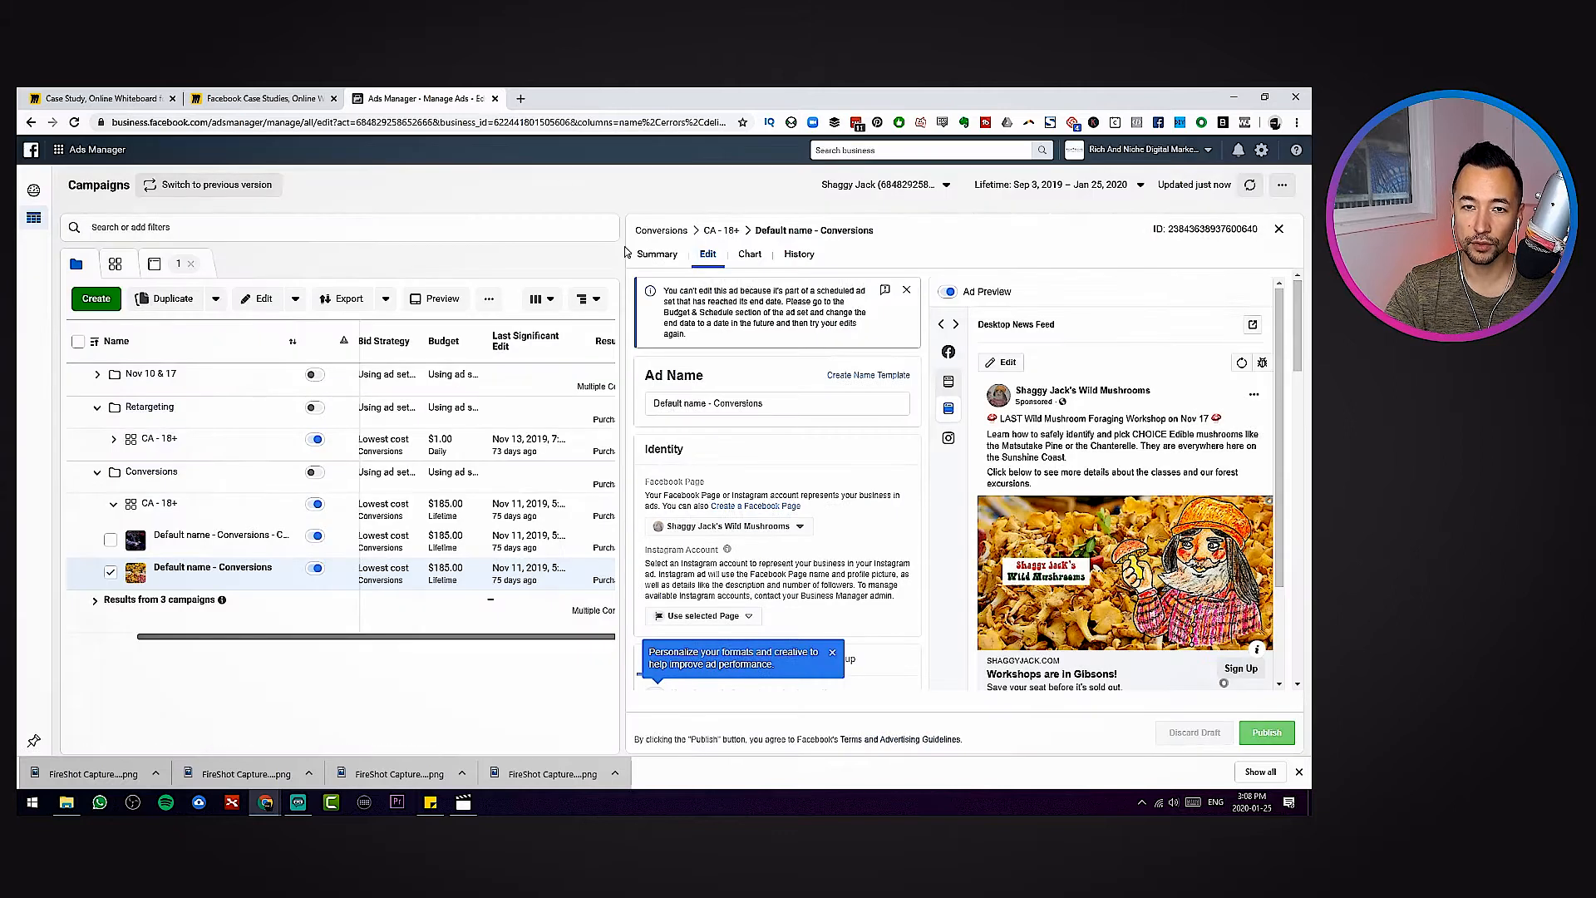
{"action": "left_click", "coordinate": [521, 98]}
{"action": "key", "text": "ctrl+v"}
{"action": "key", "text": "Return"}
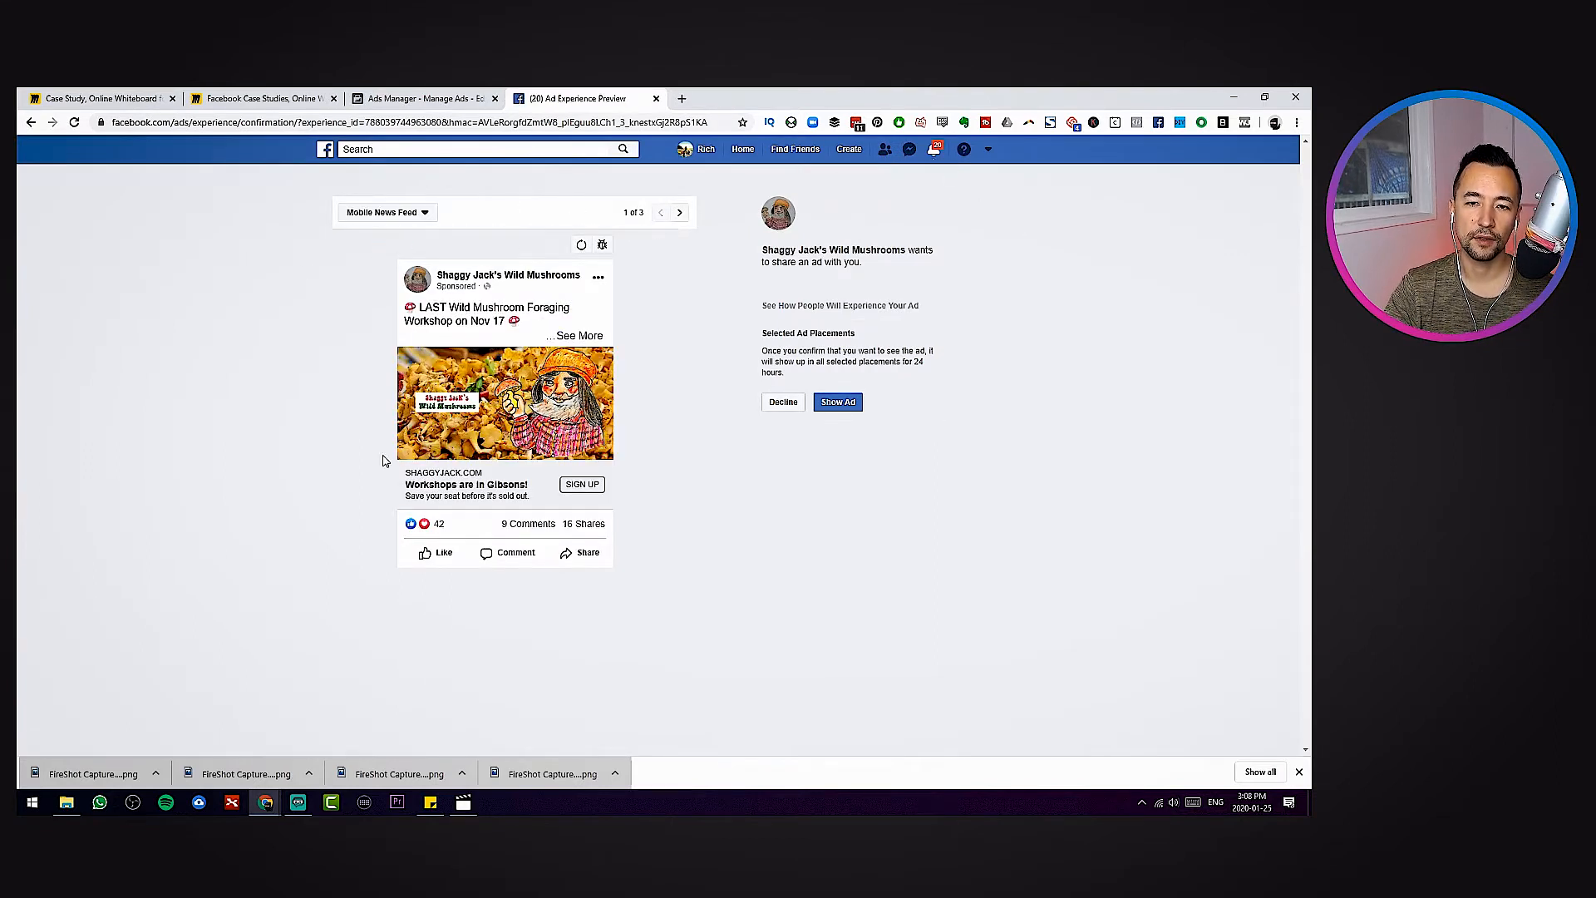
Look through the shared ad's desktop and Instagram placements and return to the Desktop News Feed preview
{"action": "left_click", "coordinate": [408, 215]}
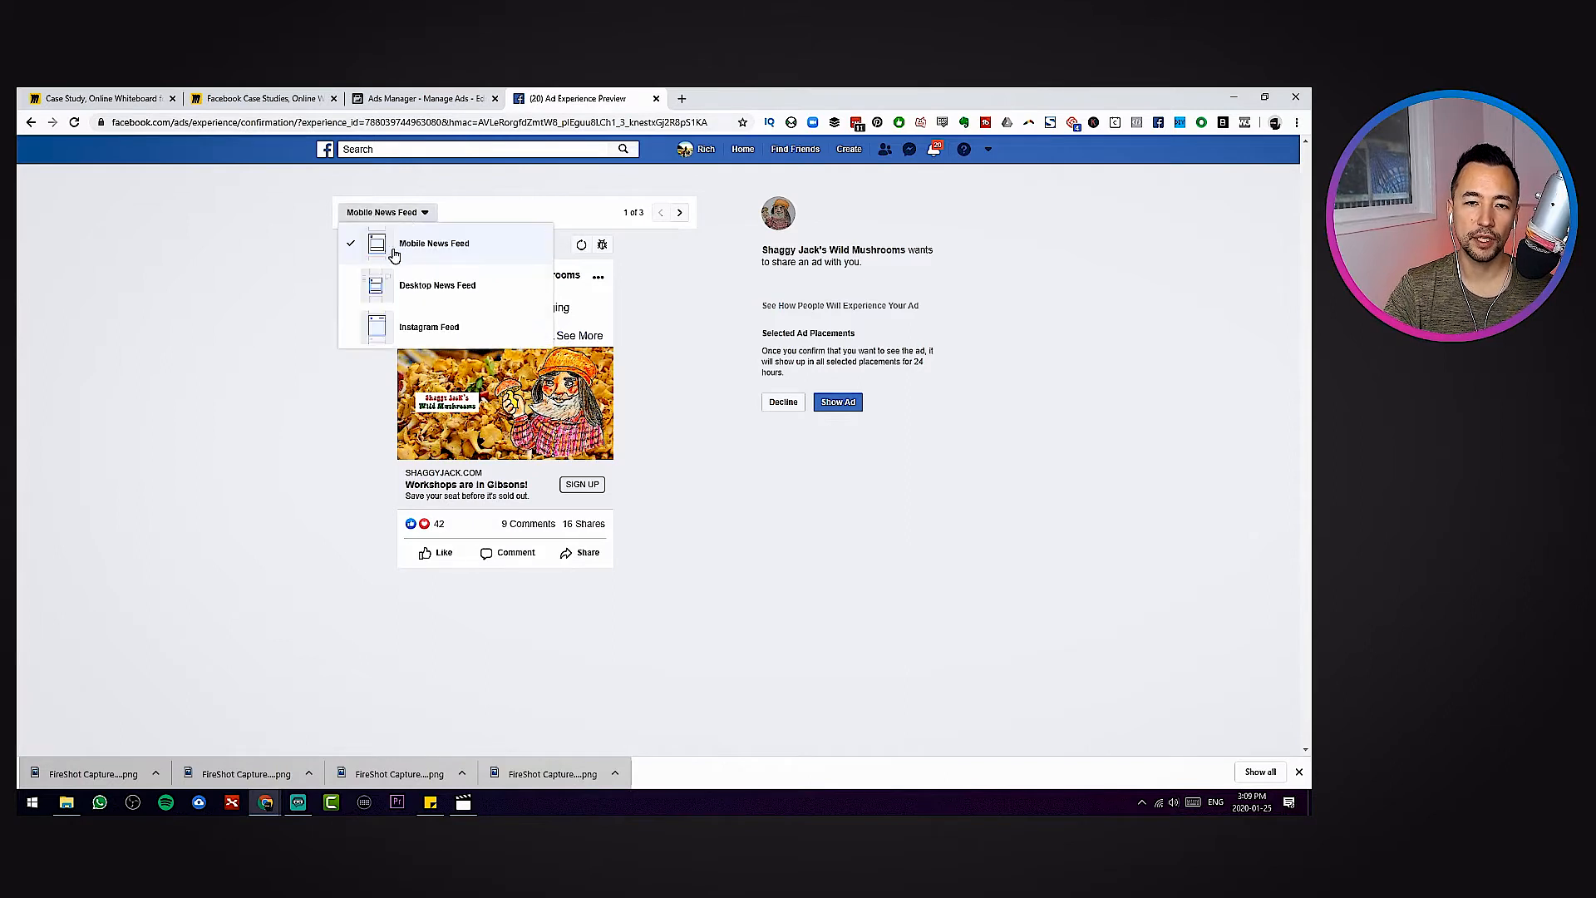
{"action": "left_click", "coordinate": [384, 283]}
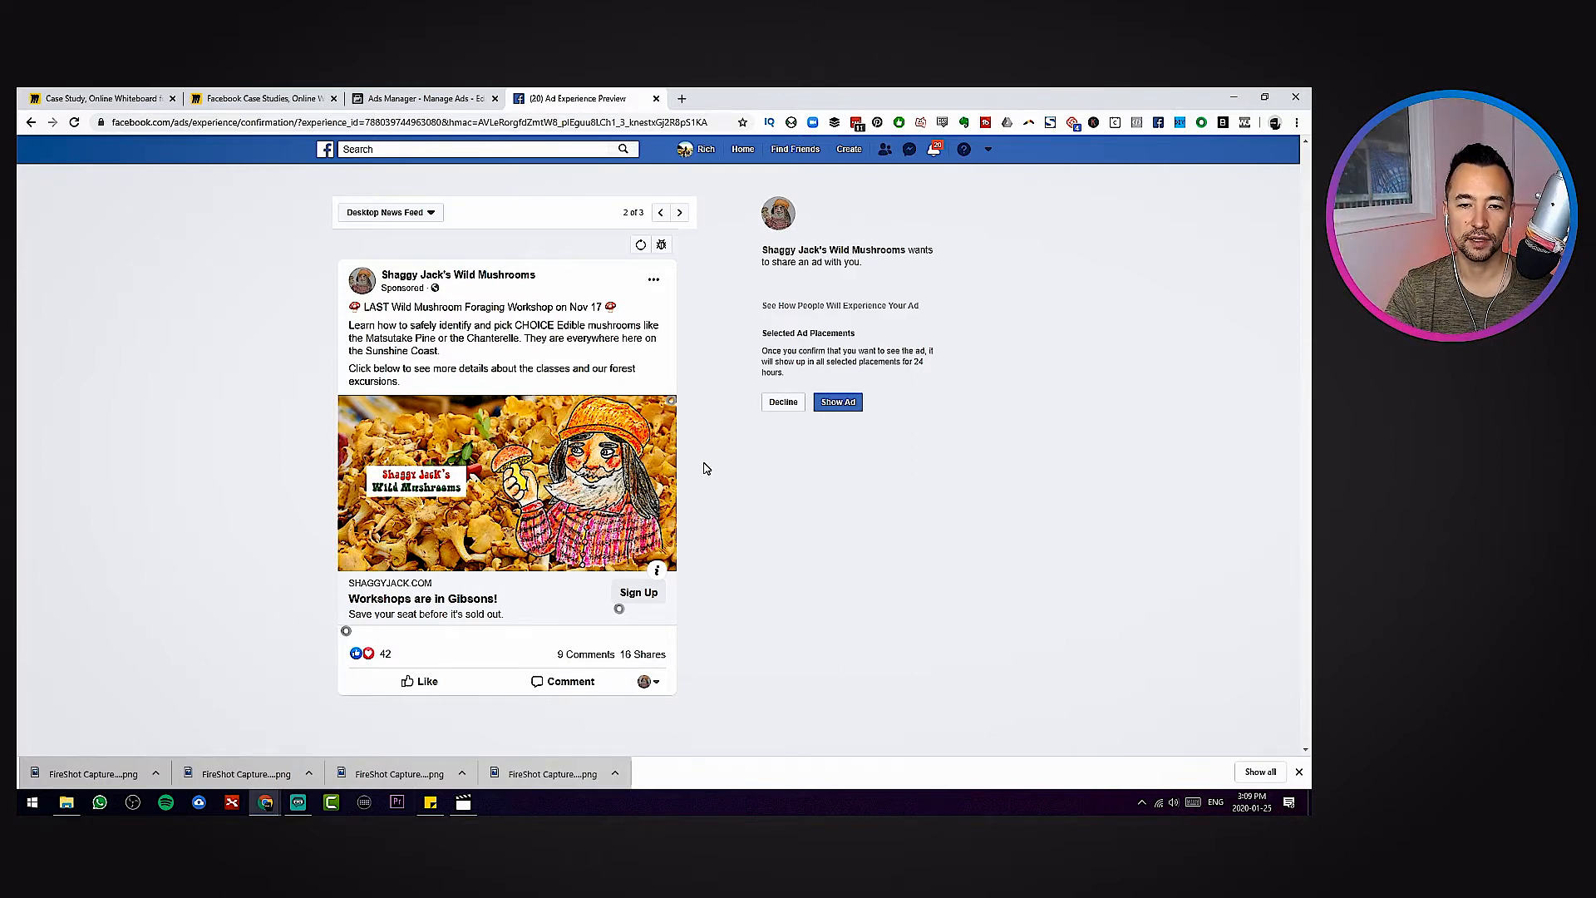
{"action": "left_click", "coordinate": [678, 214]}
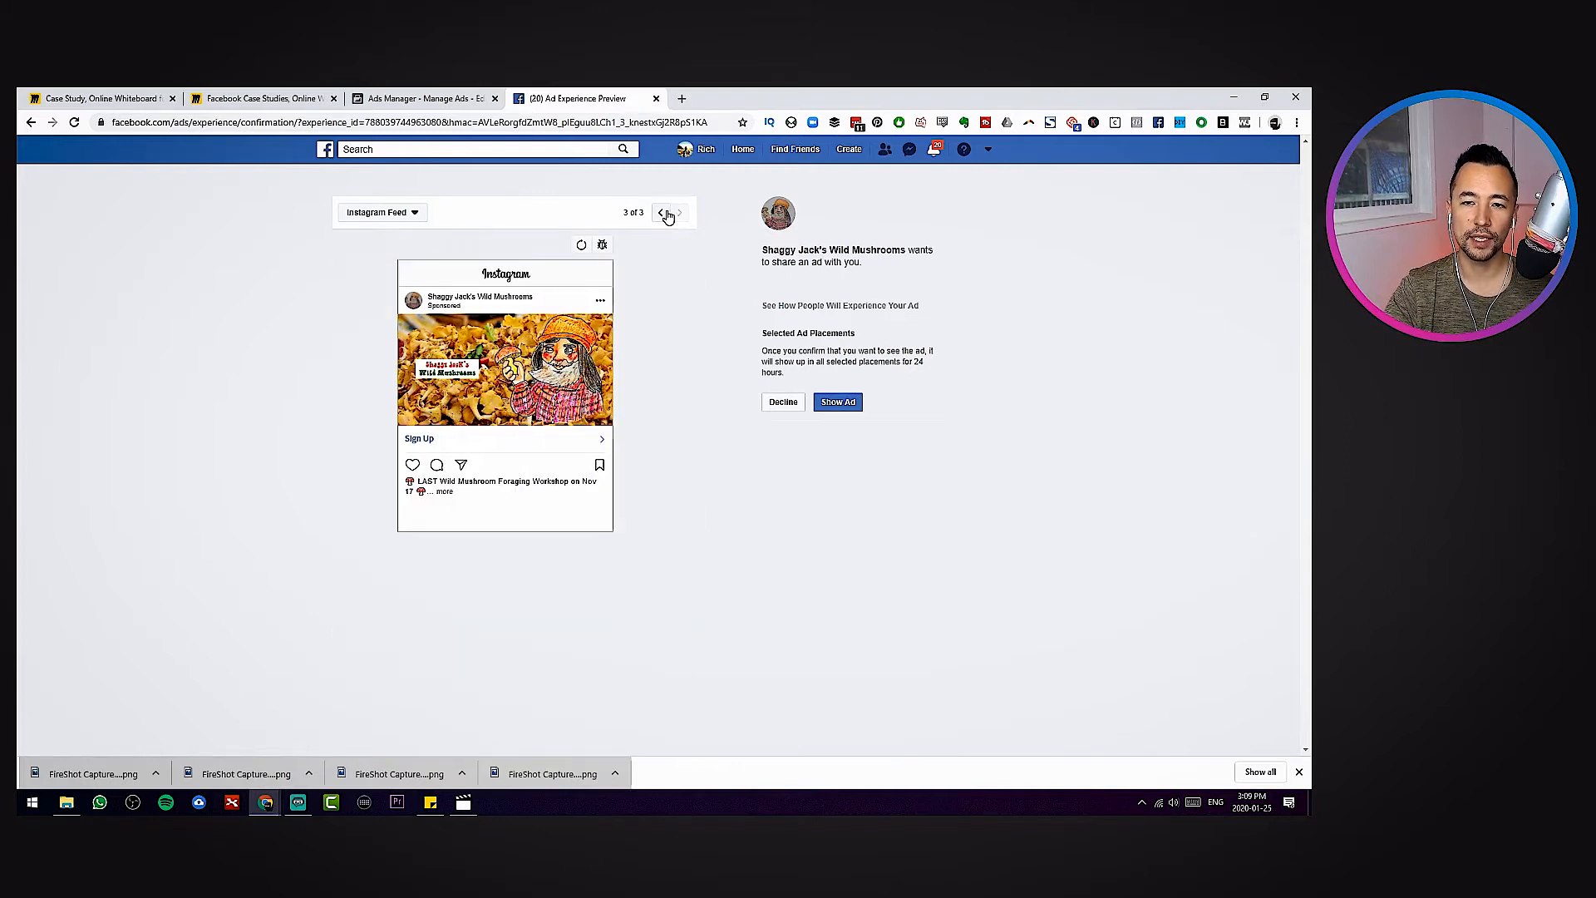
{"action": "left_click", "coordinate": [663, 213]}
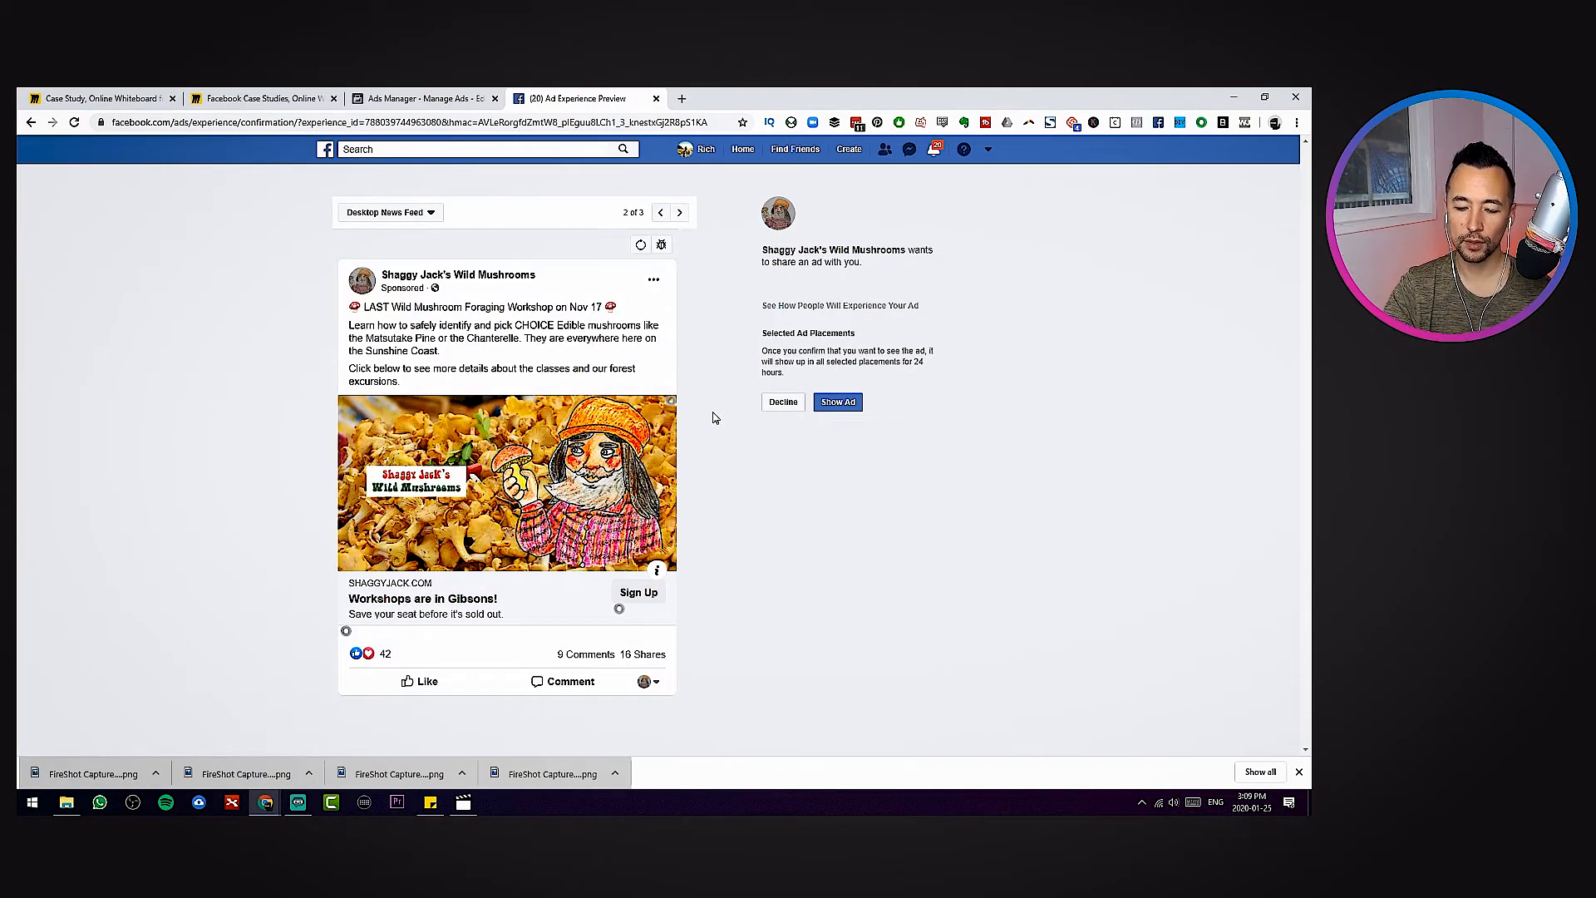
Capture a region screenshot of the ad in the Desktop News Feed preview, from its page name down to the reaction row
{"action": "key", "text": "Print"}
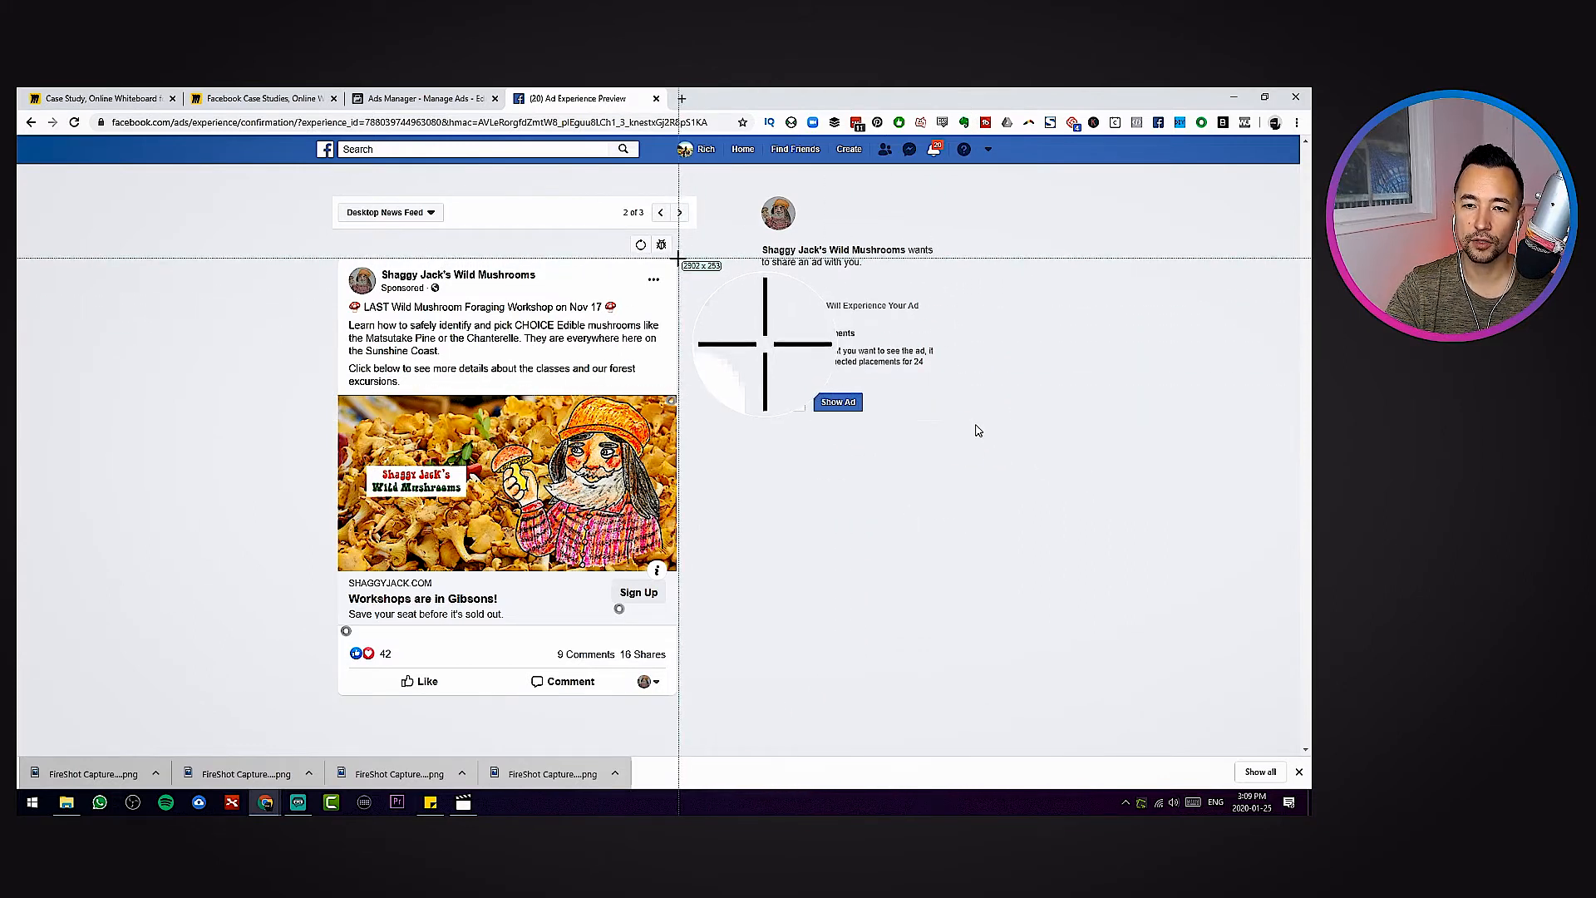
{"action": "left_click_drag", "start_coordinate": [678, 259], "coordinate": [332, 693]}
{"action": "left_click", "coordinate": [354, 716]}
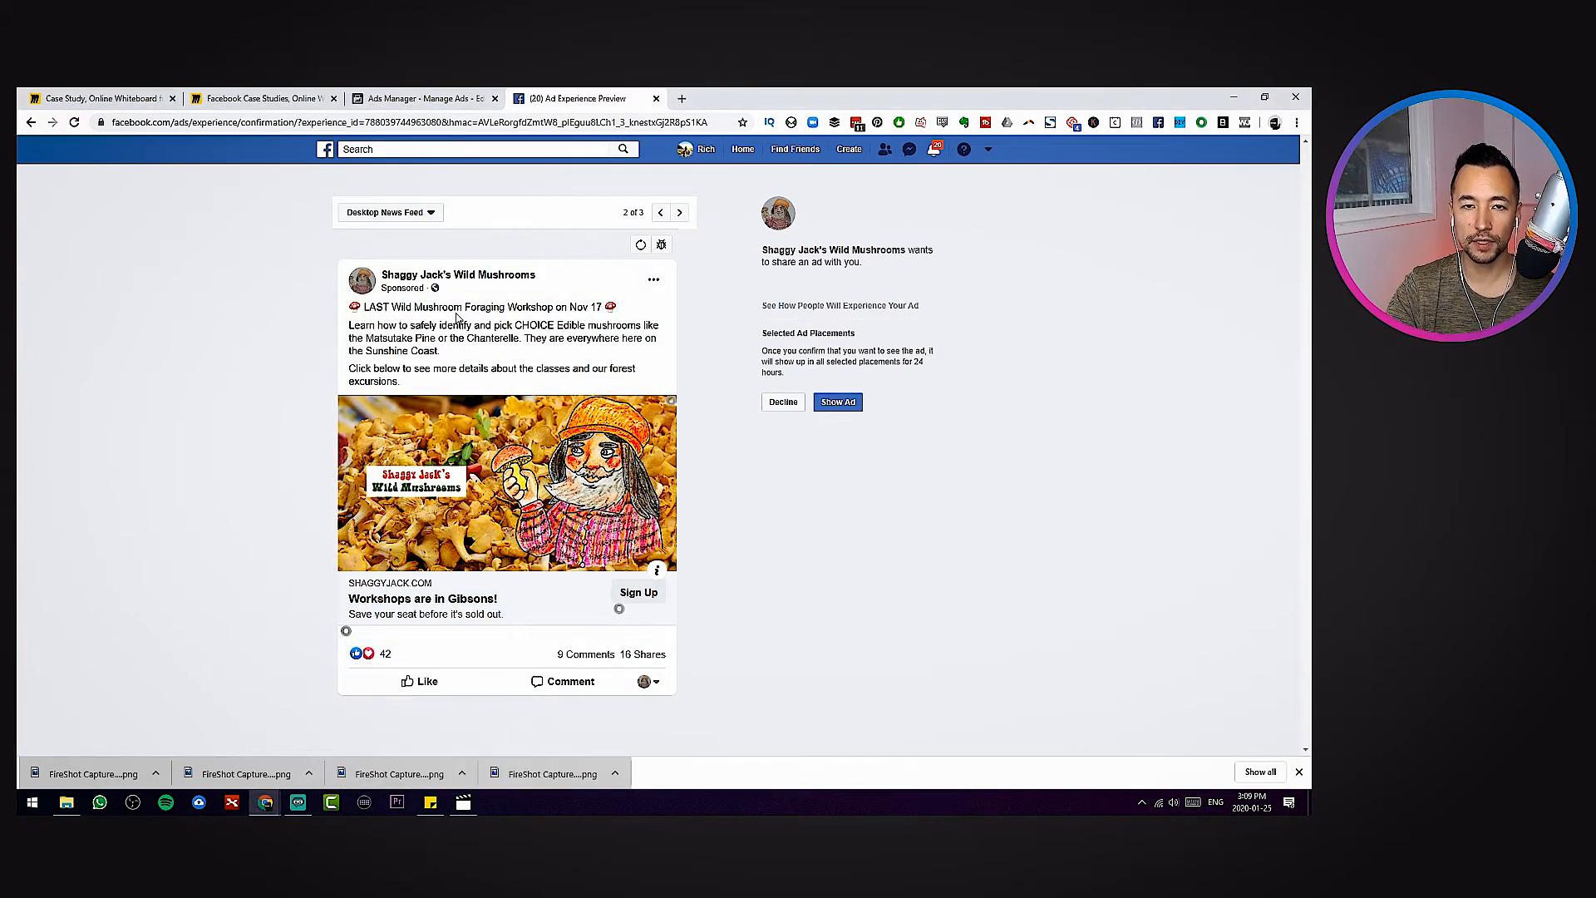
Switch to the Case Study board in Miro, paste the captured ad image and move it further left on the canvas
{"action": "left_click", "coordinate": [99, 98]}
{"action": "key", "text": "ctrl+v"}
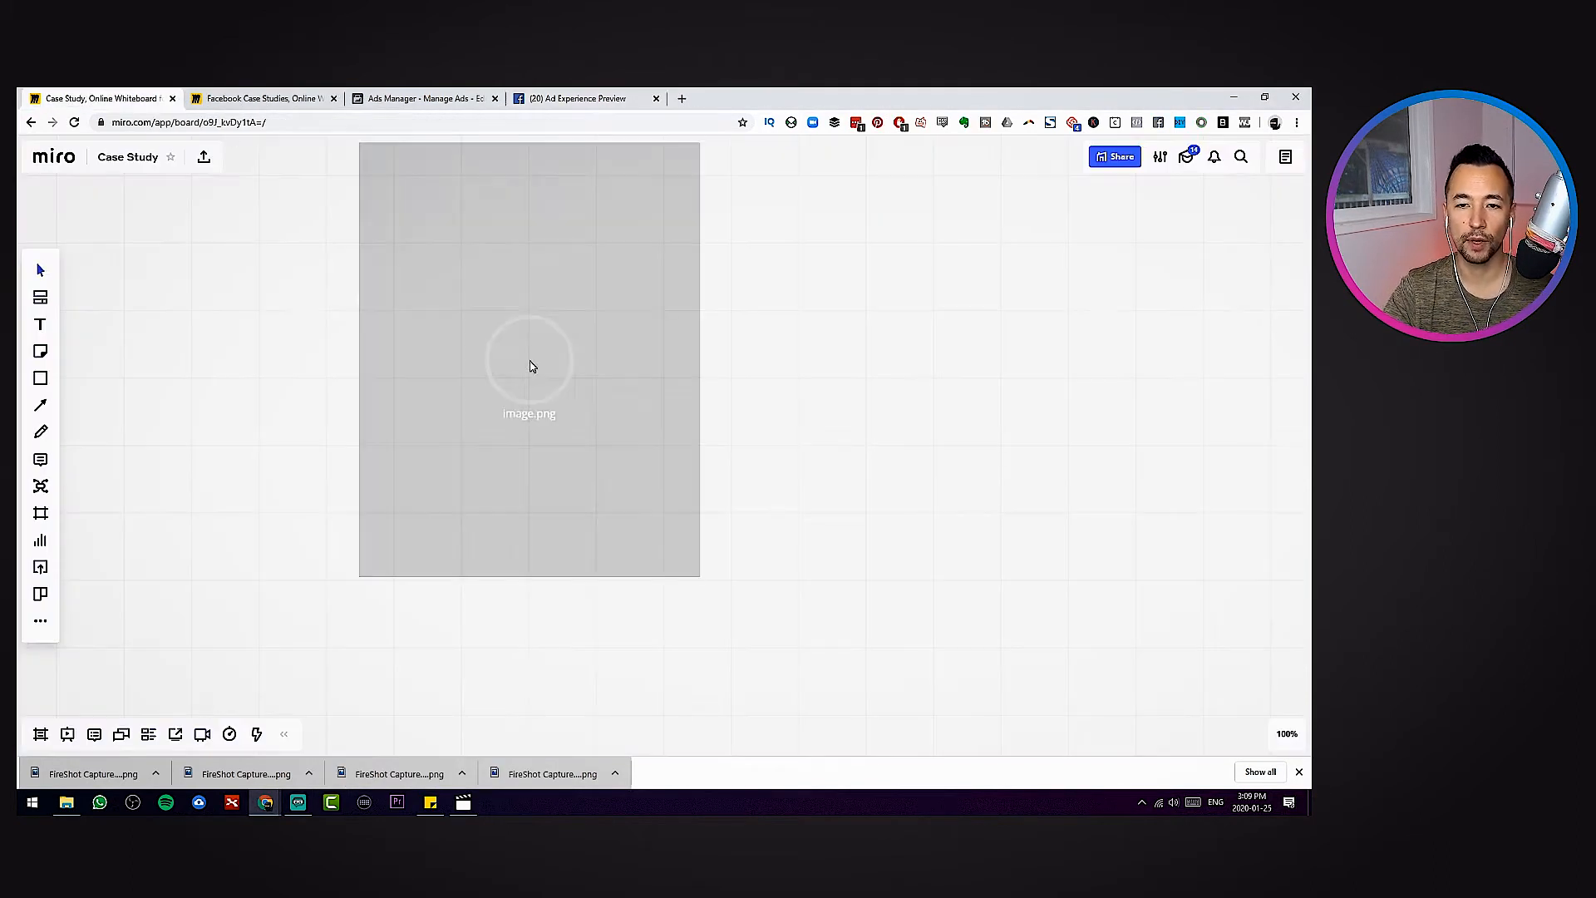
{"action": "scroll", "coordinate": [783, 376], "scroll_direction": "down", "scroll_amount": 3}
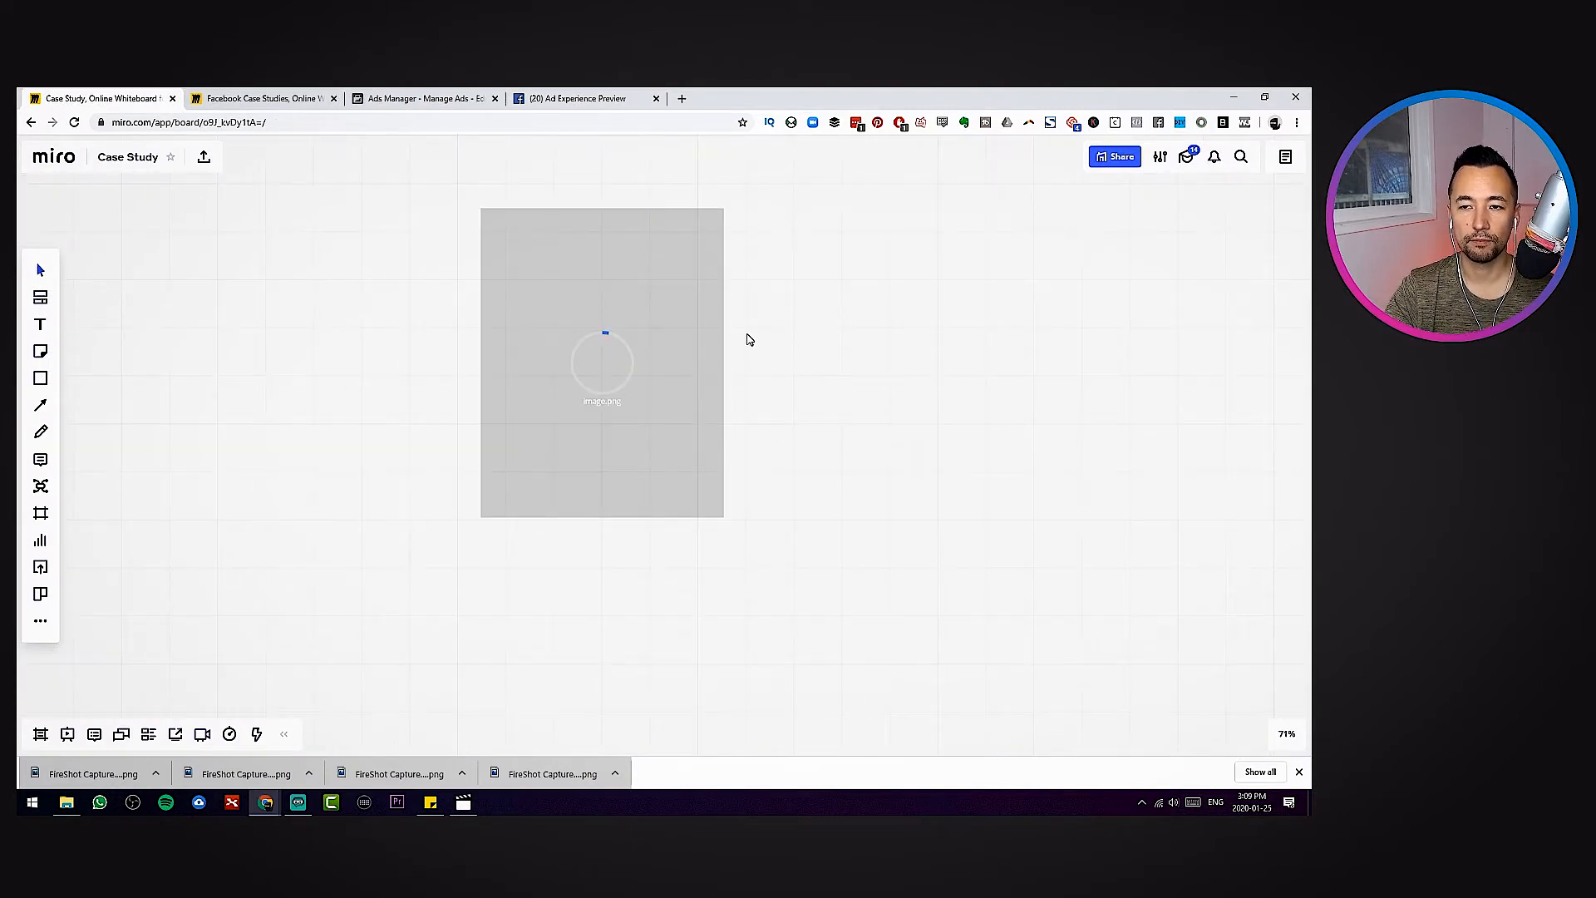
{"action": "scroll", "coordinate": [744, 337], "scroll_direction": "down", "scroll_amount": 3}
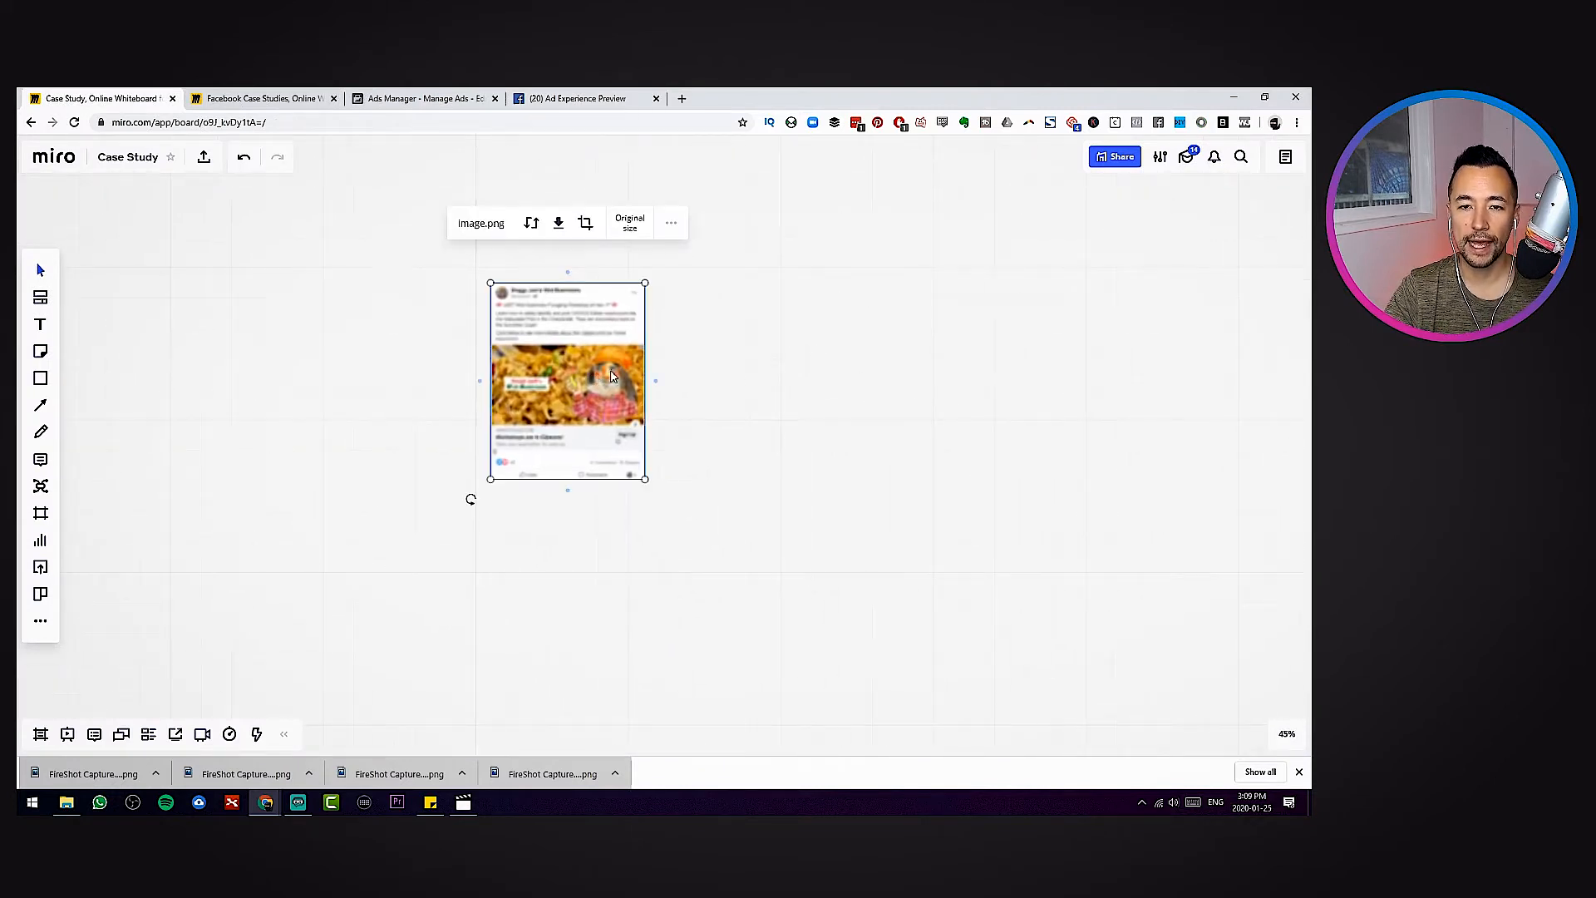
{"action": "left_click_drag", "start_coordinate": [594, 363], "coordinate": [429, 350]}
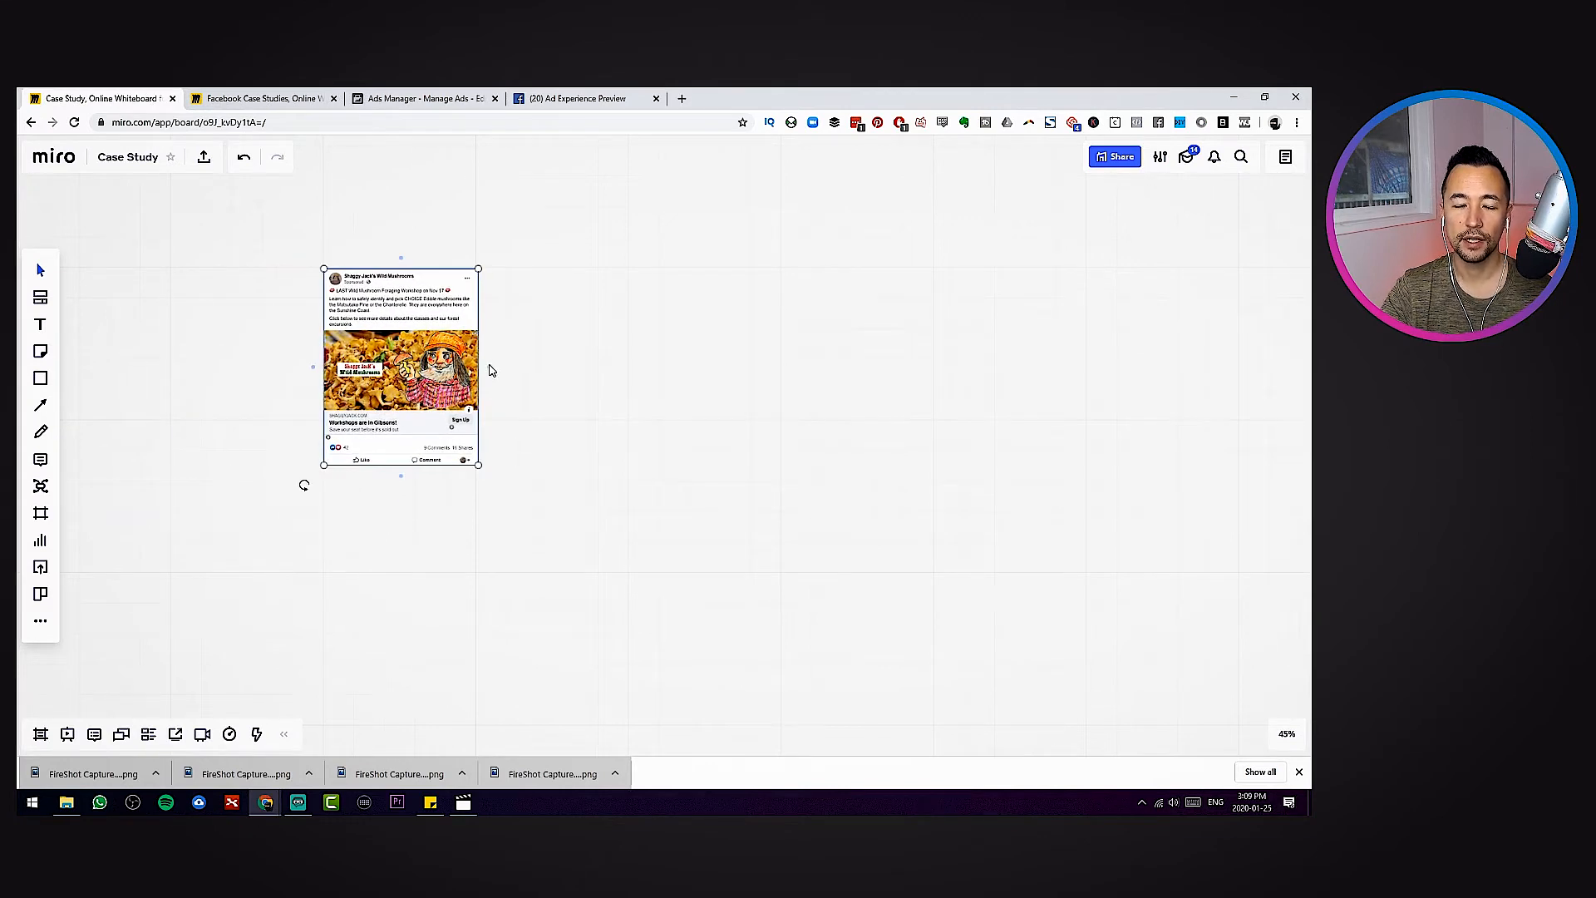
Return to Ads Manager, close the ad editing pane and select the Conversions campaign
{"action": "left_click", "coordinate": [440, 96]}
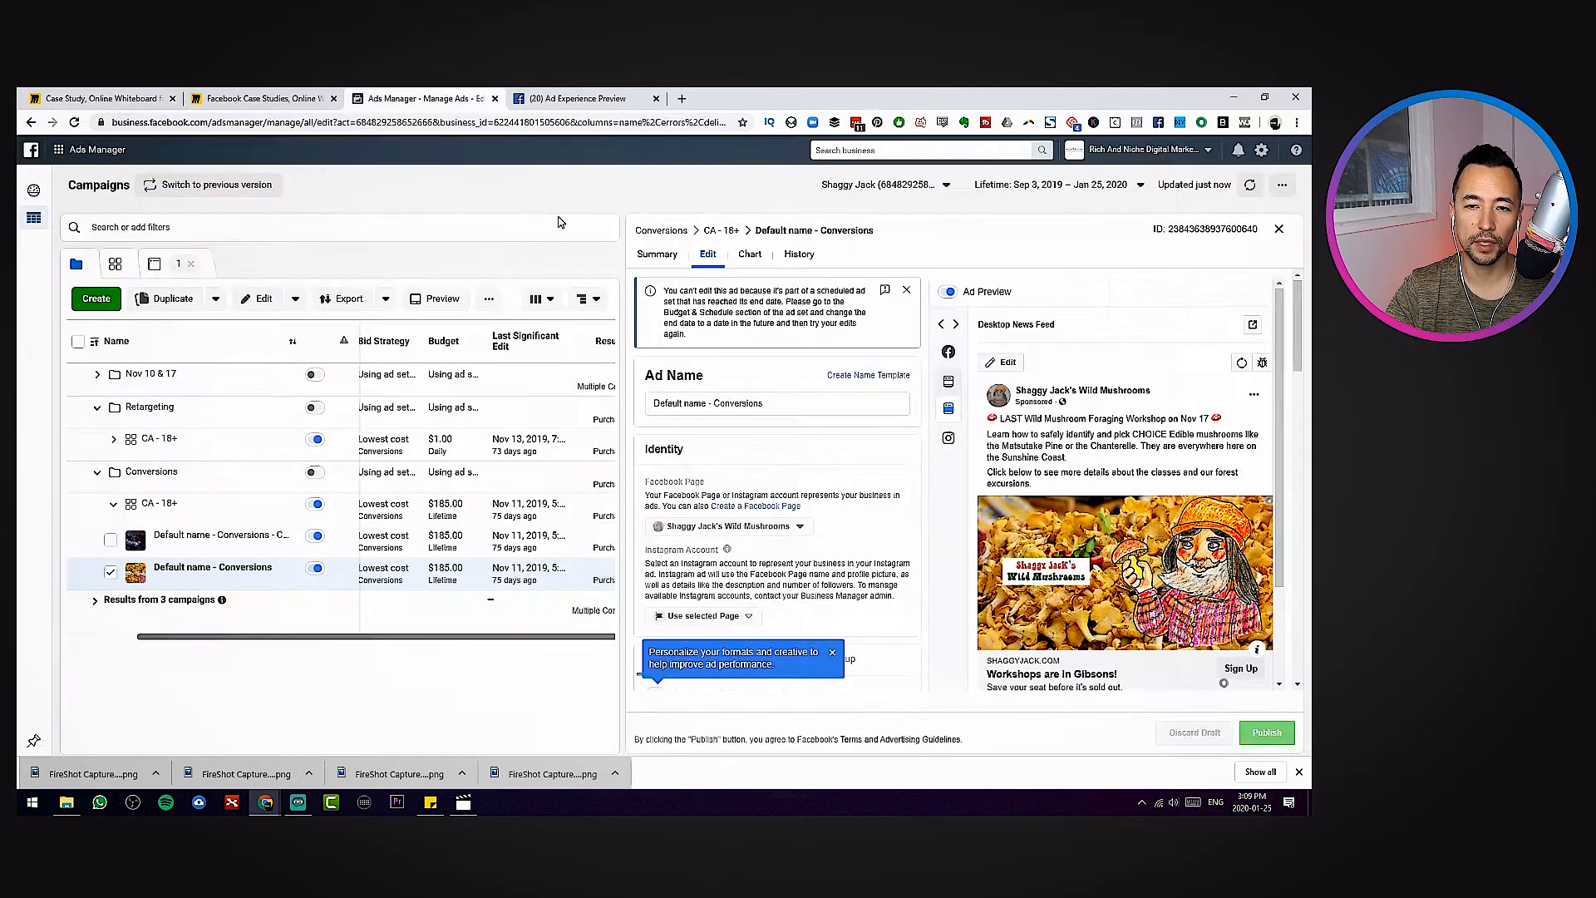
{"action": "left_click", "coordinate": [1279, 229]}
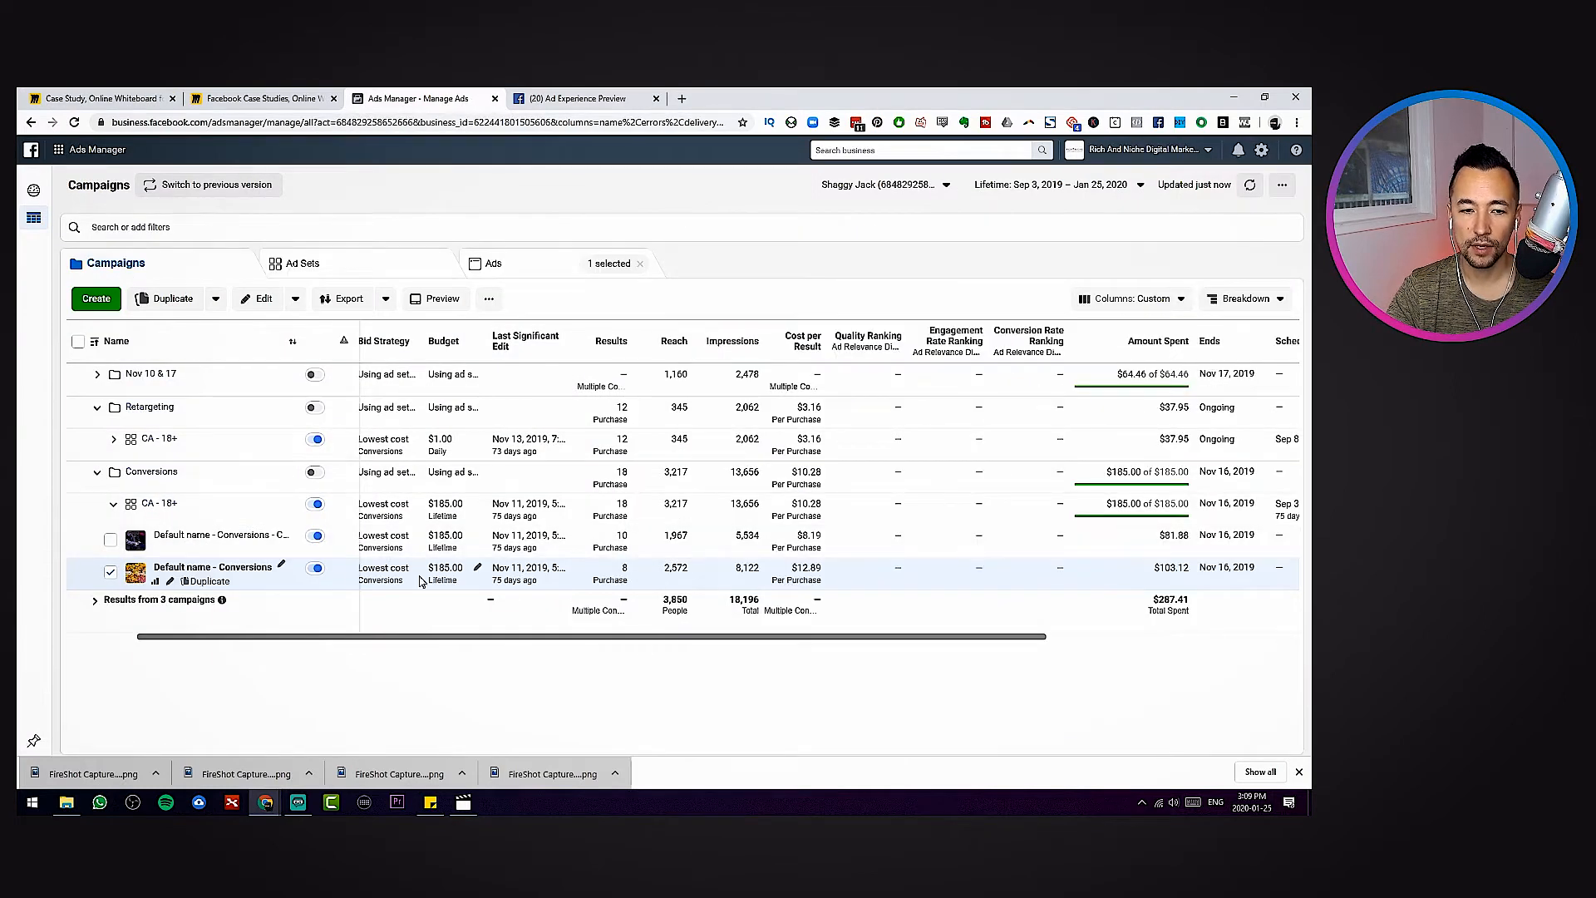
{"action": "left_click", "coordinate": [78, 471]}
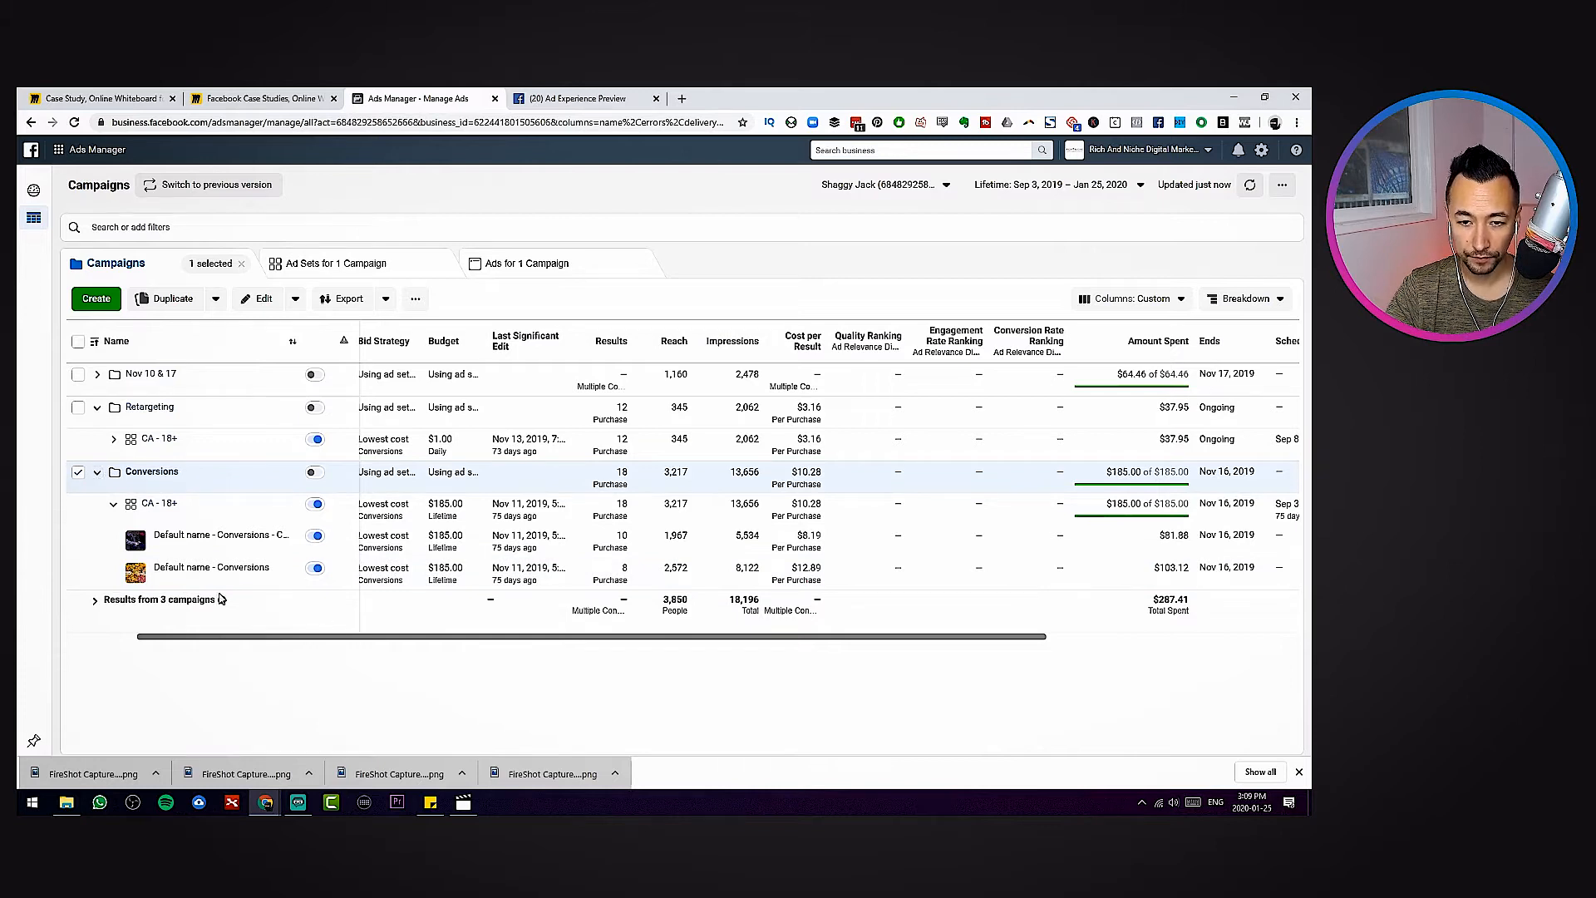
{"action": "left_click_drag", "start_coordinate": [778, 635], "coordinate": [632, 637]}
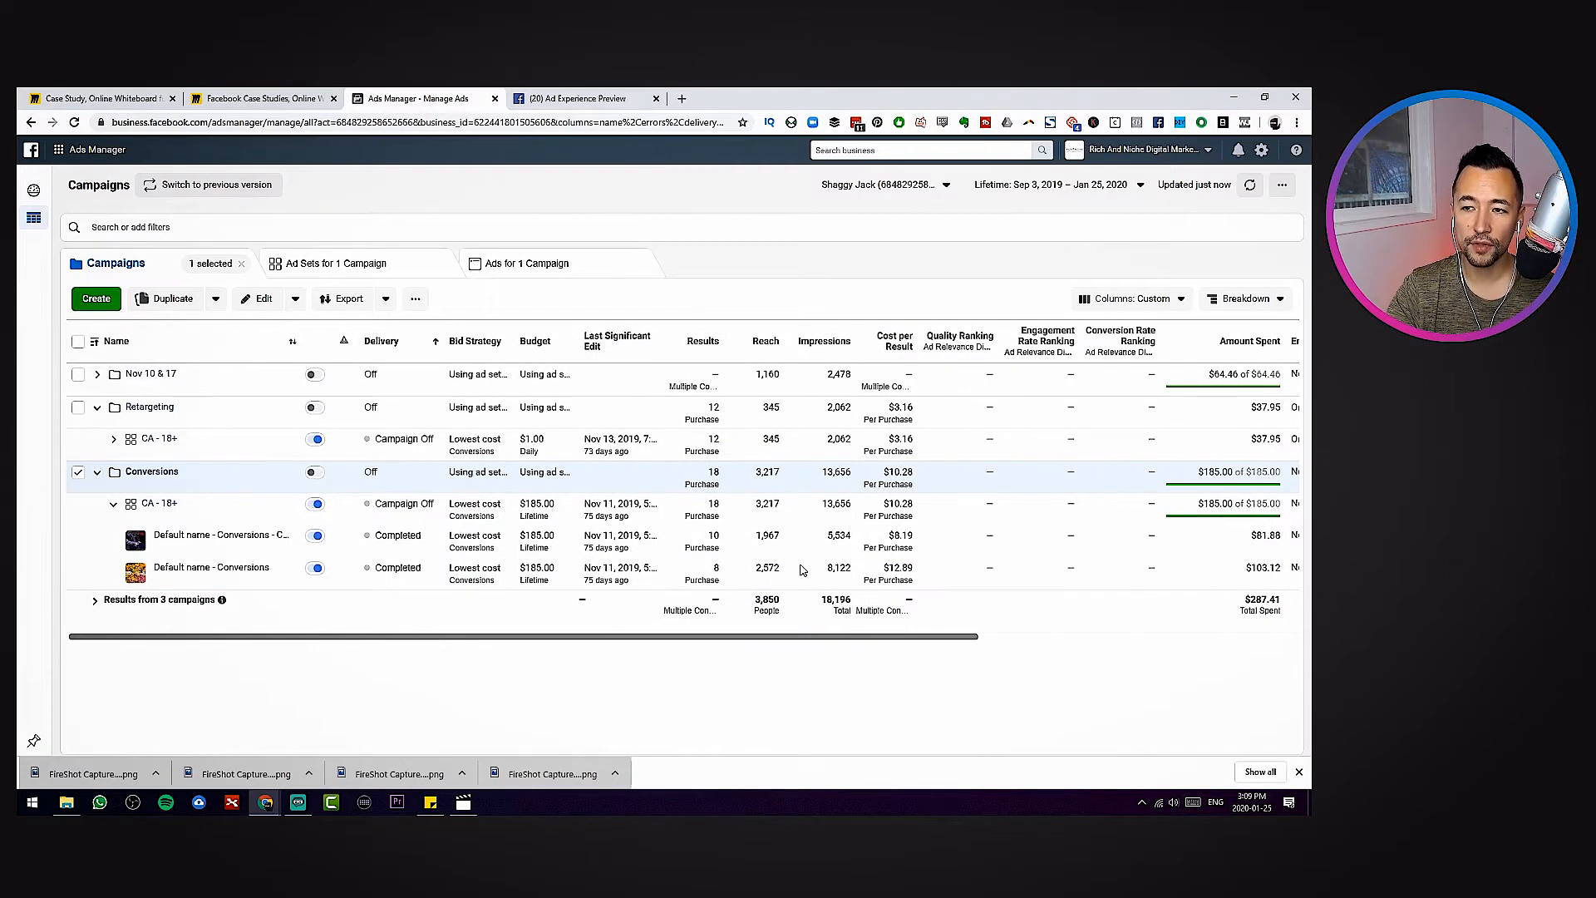
Show the Engagement column preset to examine the campaigns' reactions, comments, shares and link clicks
{"action": "left_click", "coordinate": [1114, 299]}
{"action": "left_click", "coordinate": [1122, 356]}
{"action": "left_click", "coordinate": [1156, 303]}
{"action": "left_click", "coordinate": [1136, 372]}
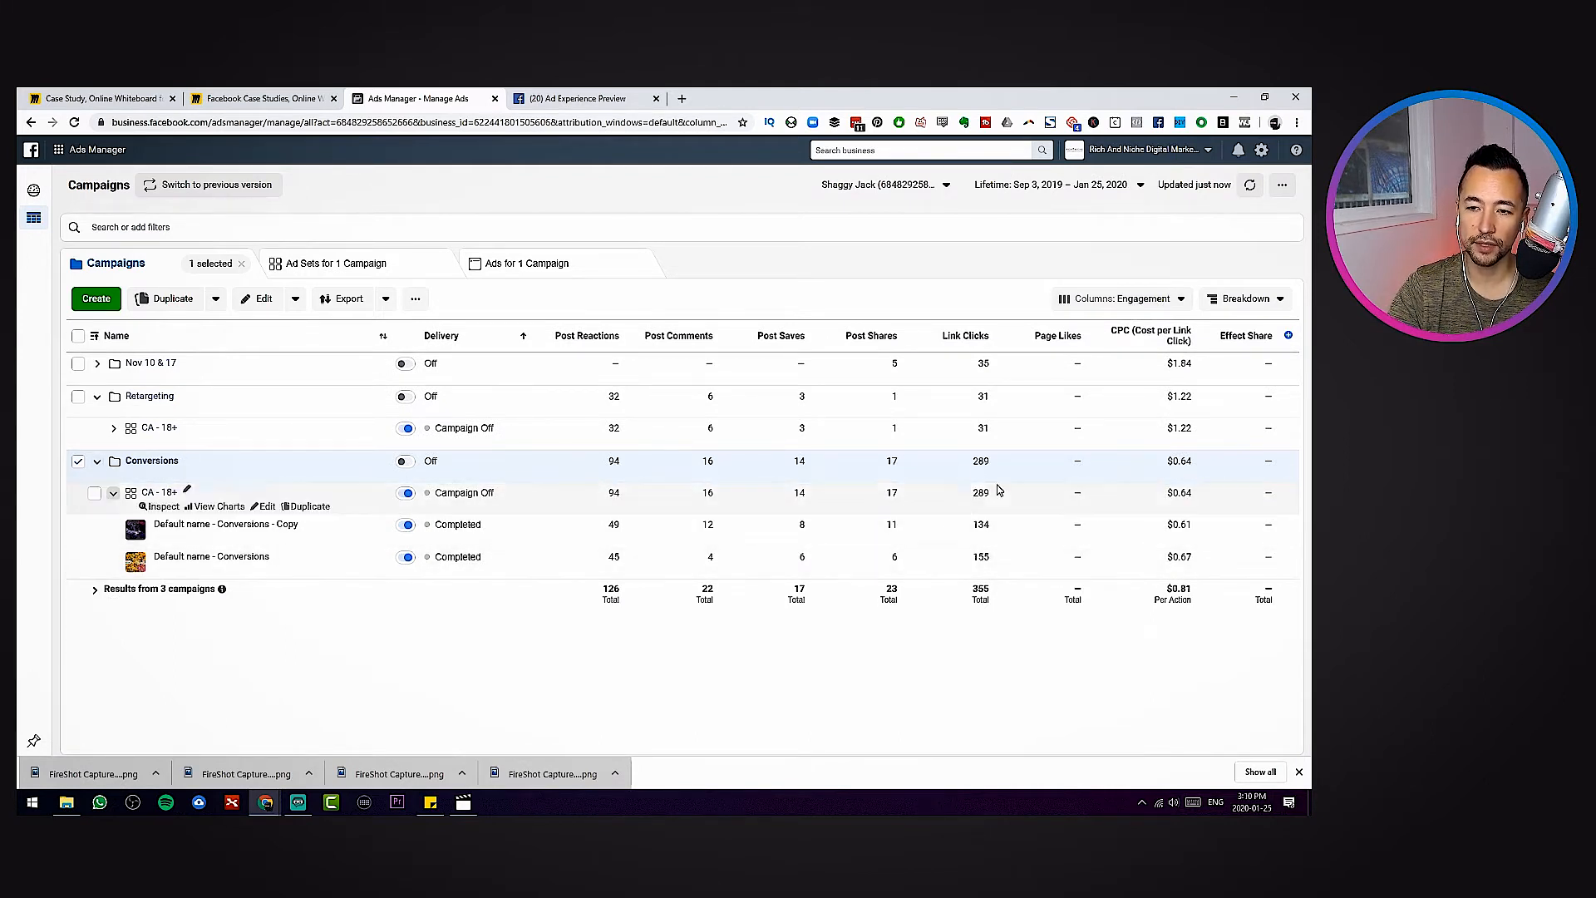
Show the Performance (Default) column preset and narrow the quality, engagement rate and conversion rate ranking columns
{"action": "left_click", "coordinate": [1122, 298]}
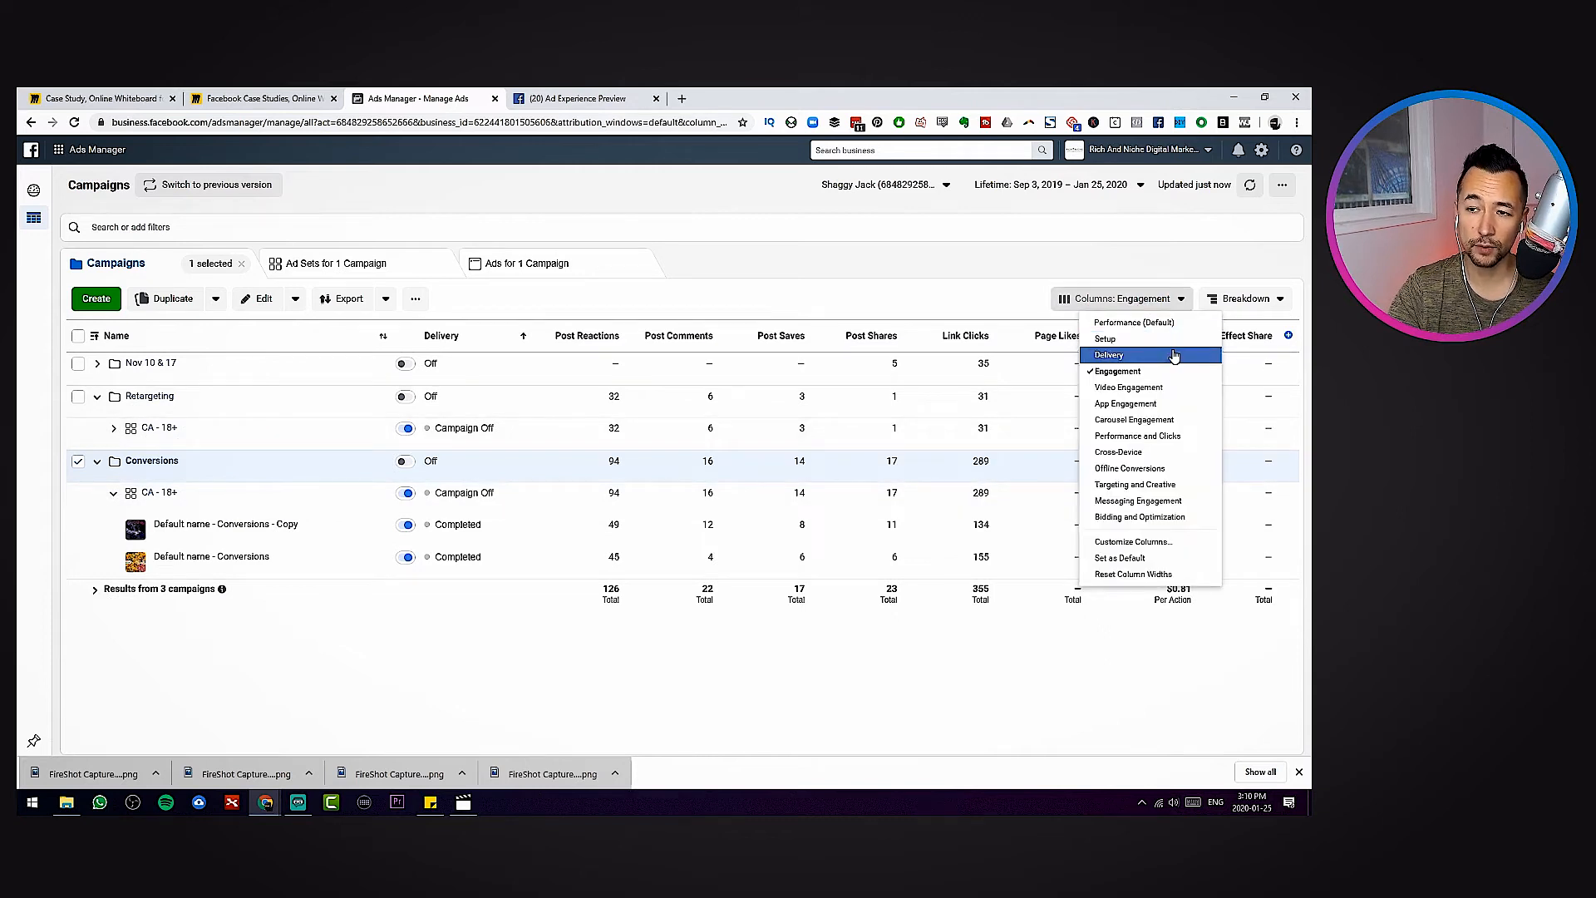
{"action": "left_click", "coordinate": [1169, 323]}
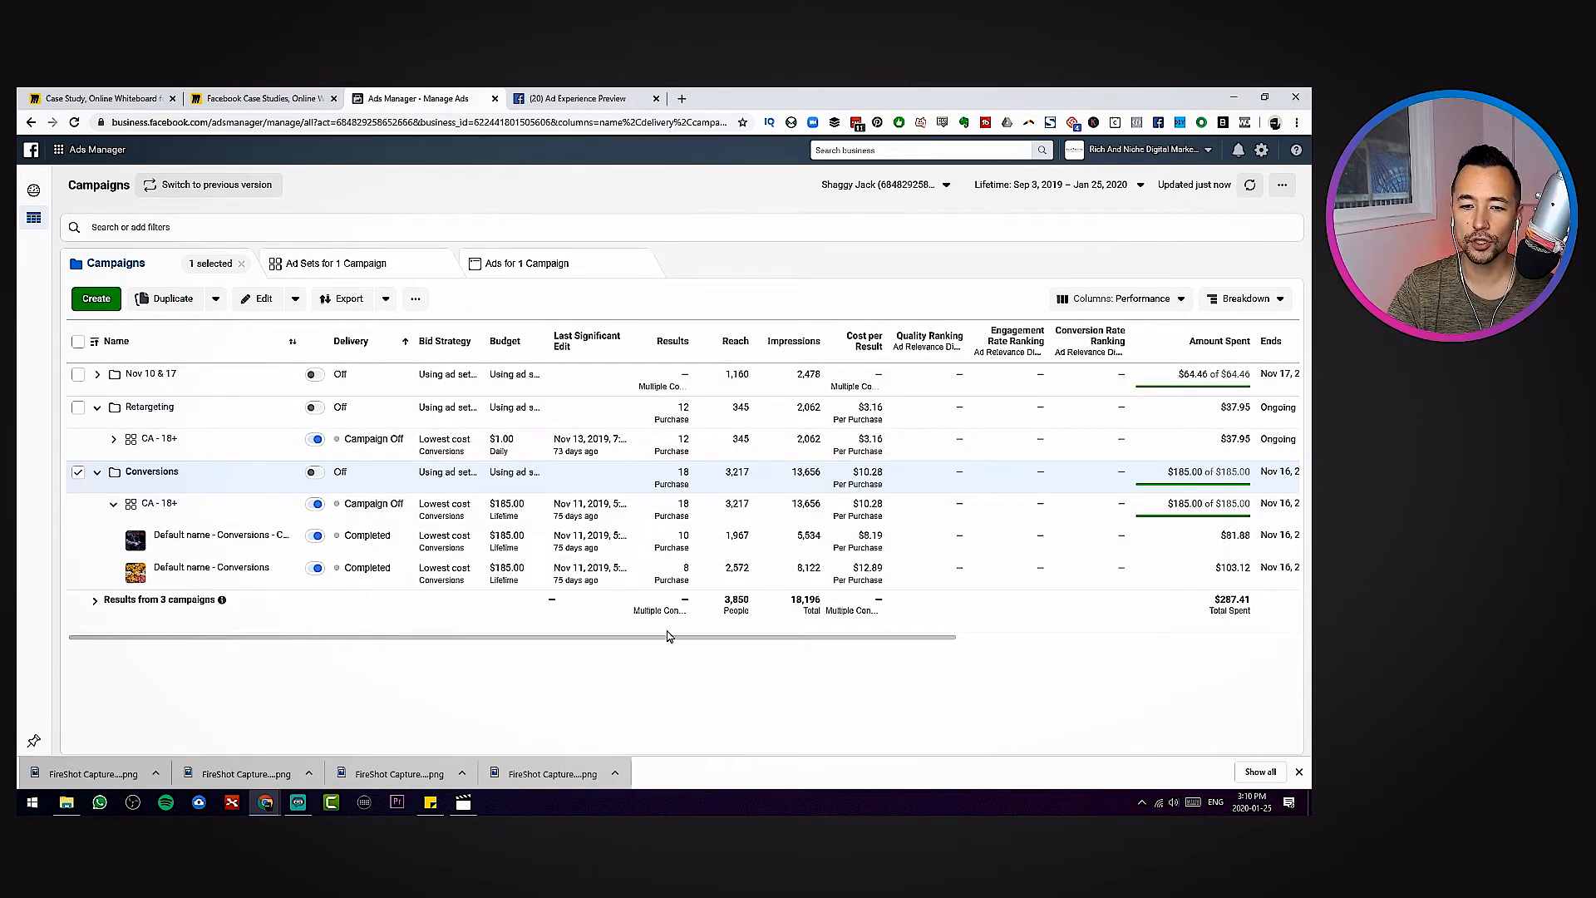
{"action": "mouse_move", "coordinate": [665, 640]}
{"action": "left_mouse_down"}
{"action": "mouse_move", "coordinate": [1051, 615]}
{"action": "mouse_move", "coordinate": [673, 640]}
{"action": "mouse_move", "coordinate": [1048, 631]}
{"action": "mouse_move", "coordinate": [690, 638]}
{"action": "left_mouse_up"}
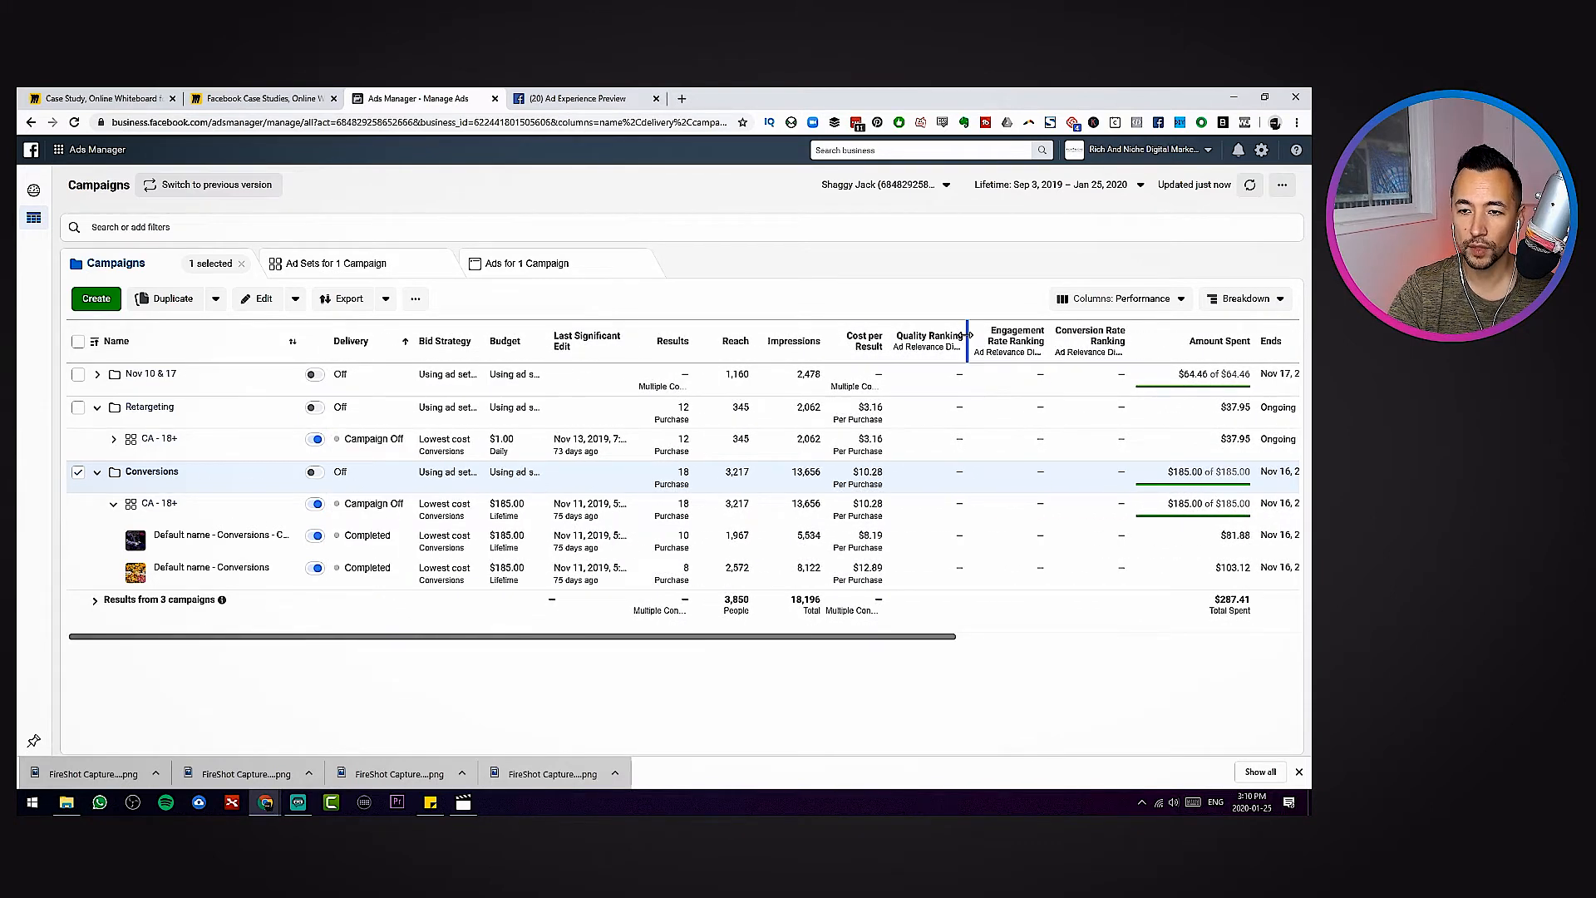
{"action": "left_click_drag", "start_coordinate": [962, 335], "coordinate": [936, 336]}
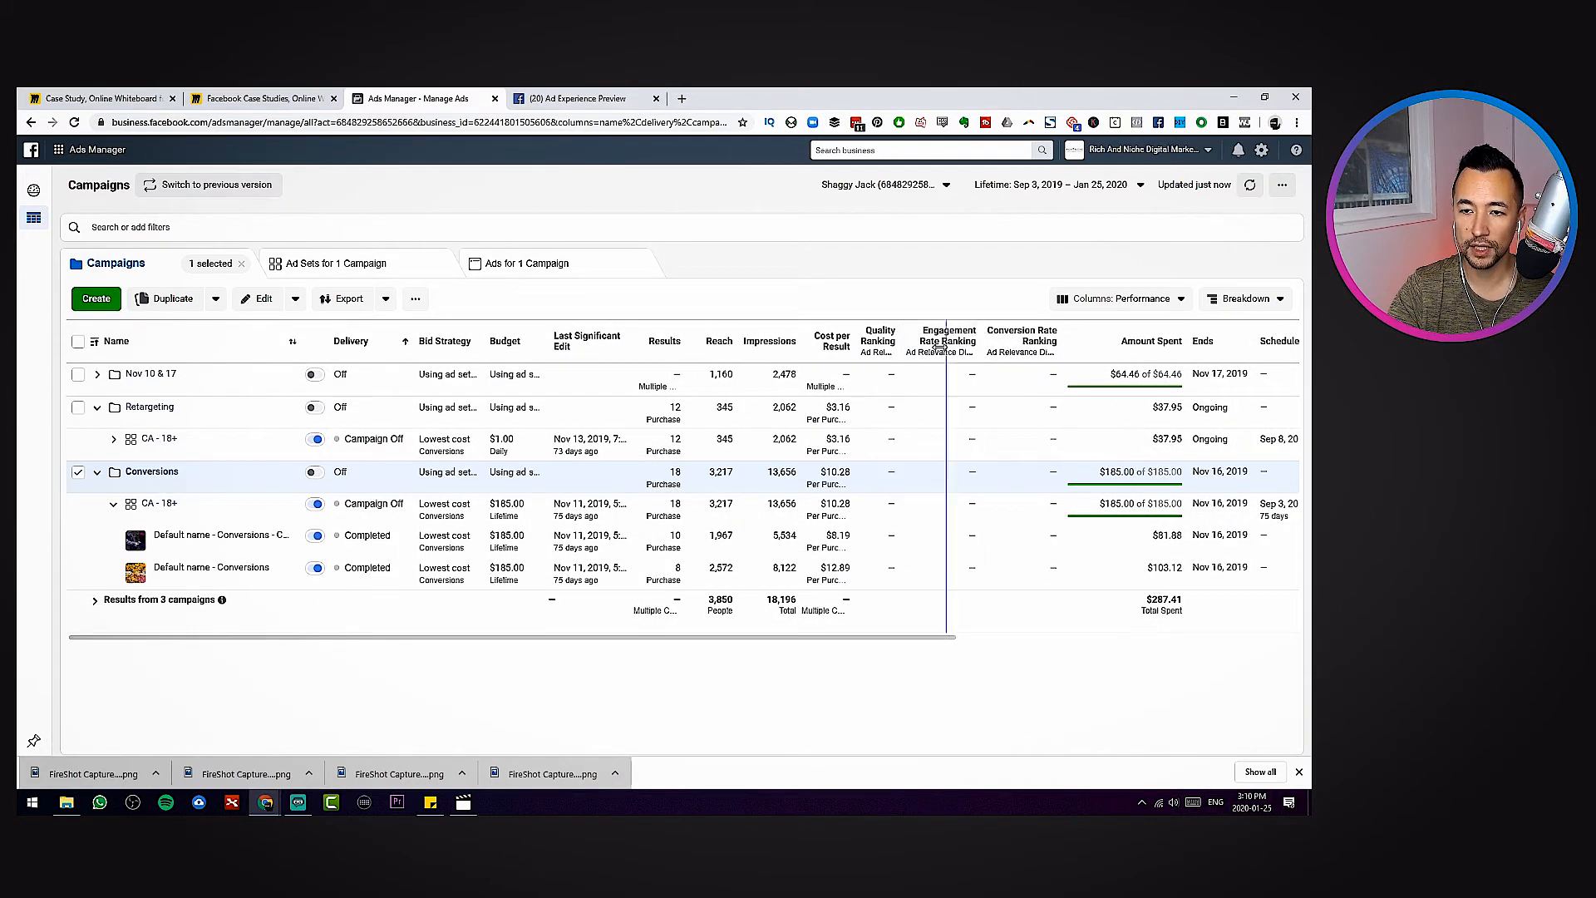
{"action": "left_click_drag", "start_coordinate": [1011, 340], "coordinate": [969, 341]}
Customize the campaign columns to remove Quality Ranking, Engagement Rate Ranking and Conversion Rate Ranking, and apply the new set
{"action": "left_click", "coordinate": [1142, 303]}
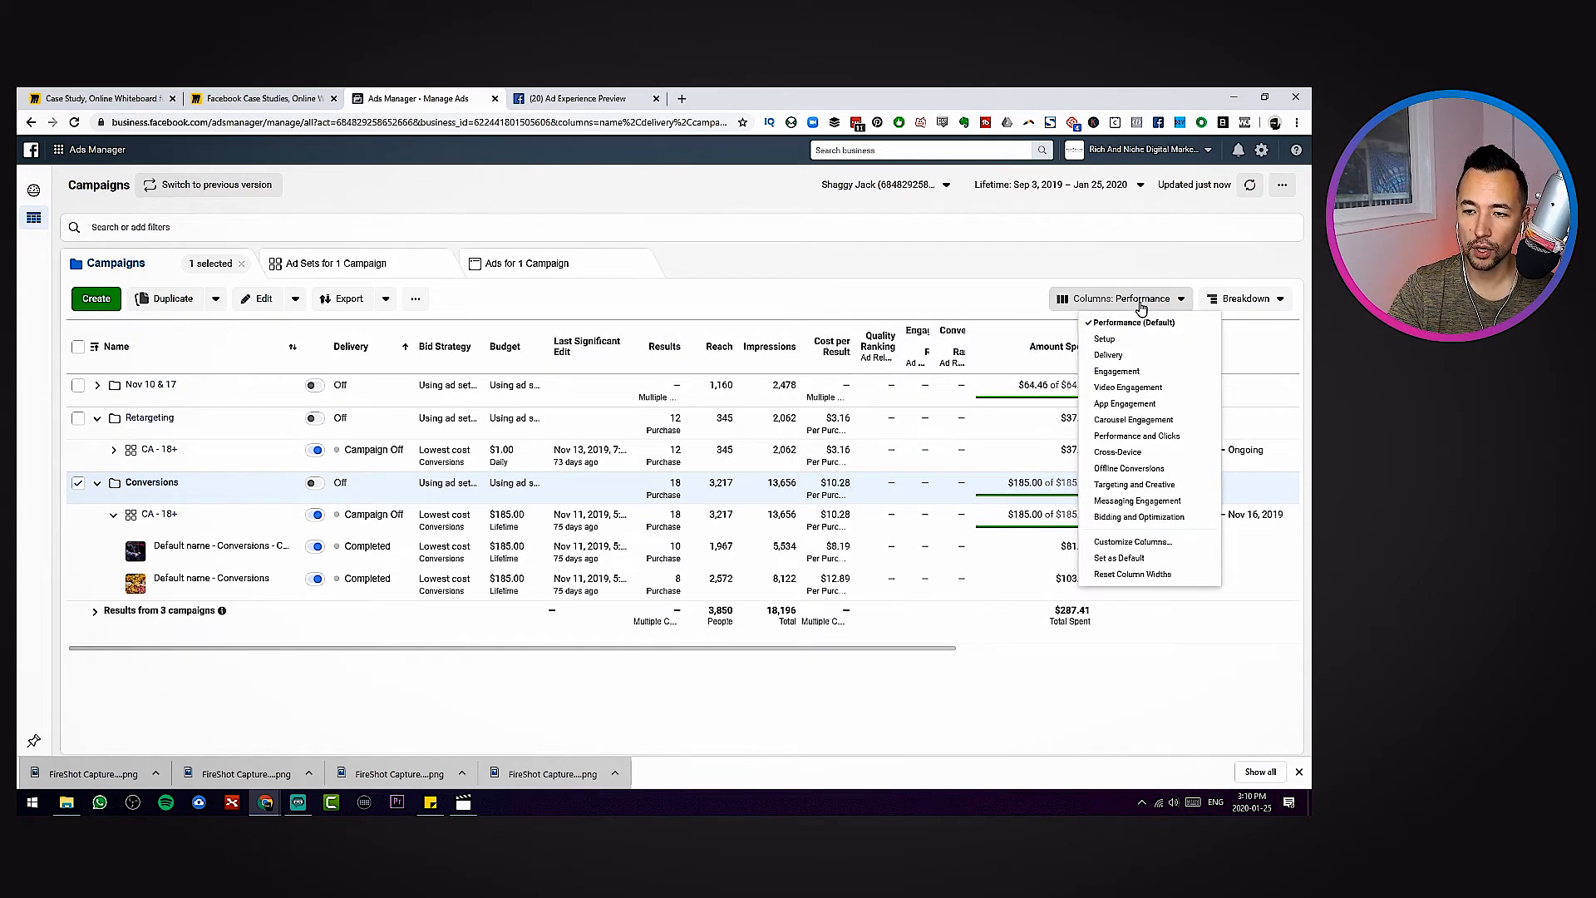
{"action": "left_click", "coordinate": [1115, 541]}
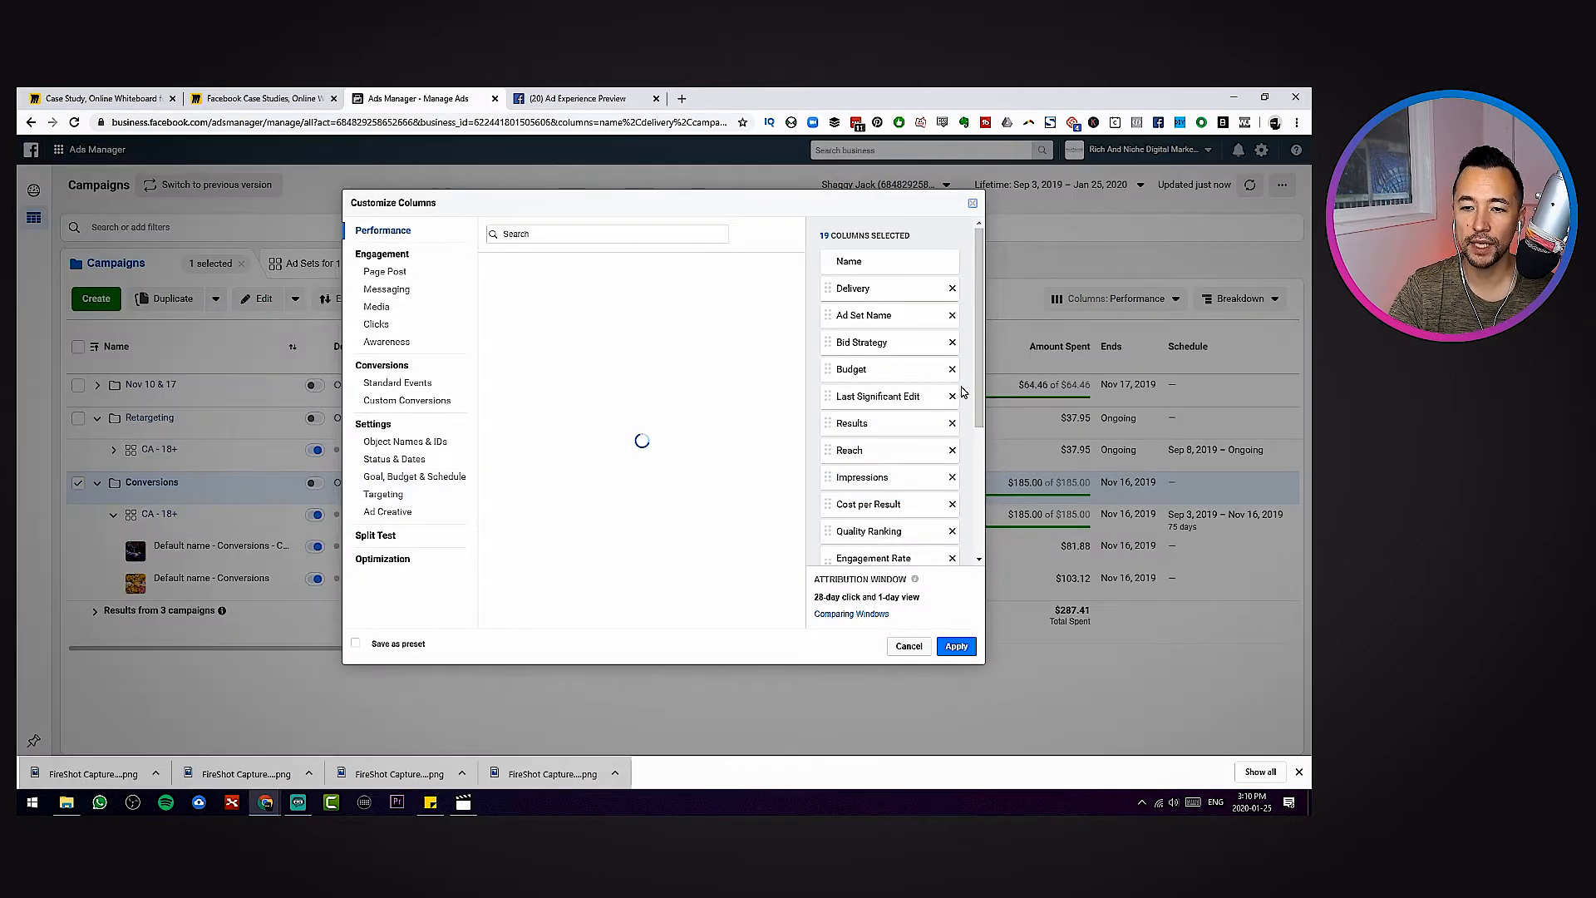
{"action": "scroll", "coordinate": [962, 393], "scroll_direction": "down", "scroll_amount": 2}
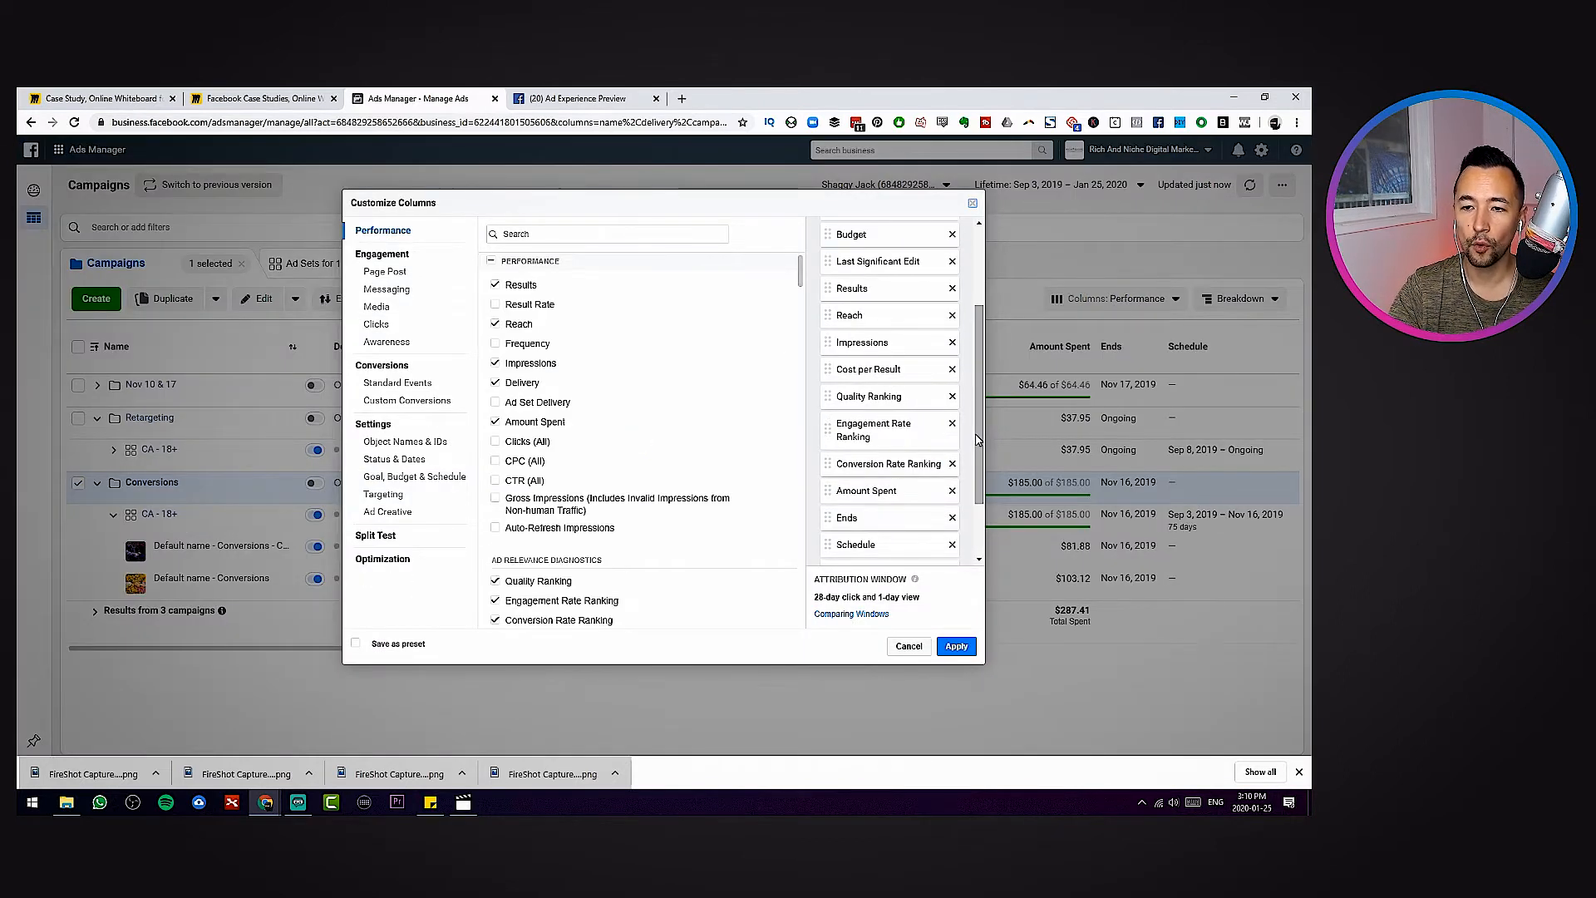
{"action": "scroll", "coordinate": [979, 359], "scroll_direction": "up", "scroll_amount": 2}
{"action": "left_click_drag", "start_coordinate": [978, 351], "coordinate": [986, 423]}
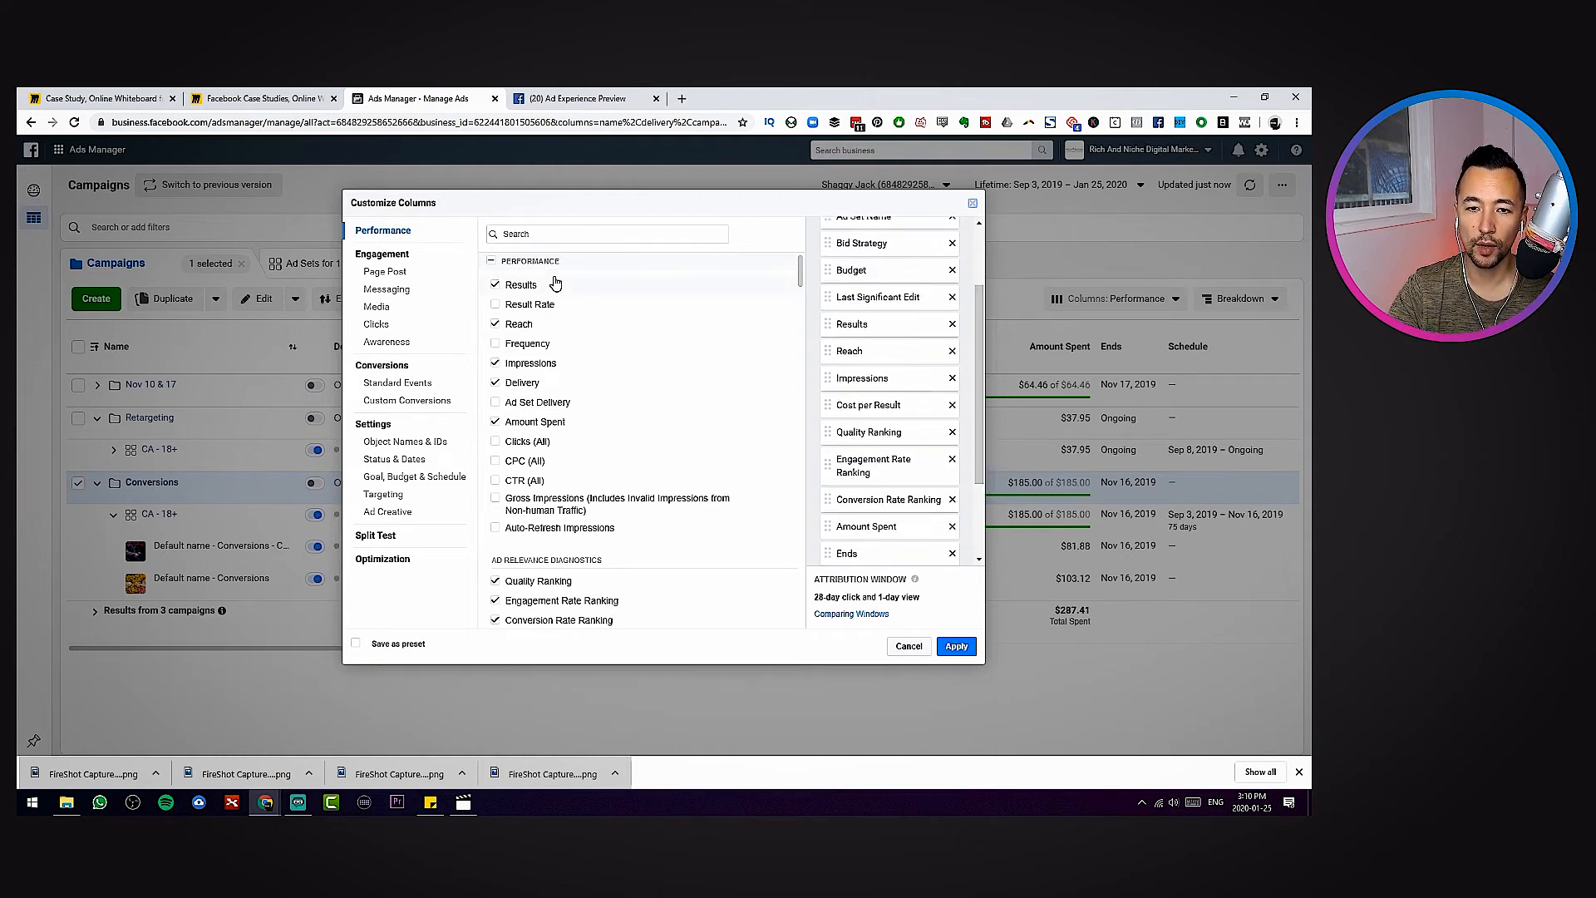
{"action": "scroll", "coordinate": [551, 376], "scroll_direction": "down", "scroll_amount": 2}
{"action": "left_click", "coordinate": [539, 446]}
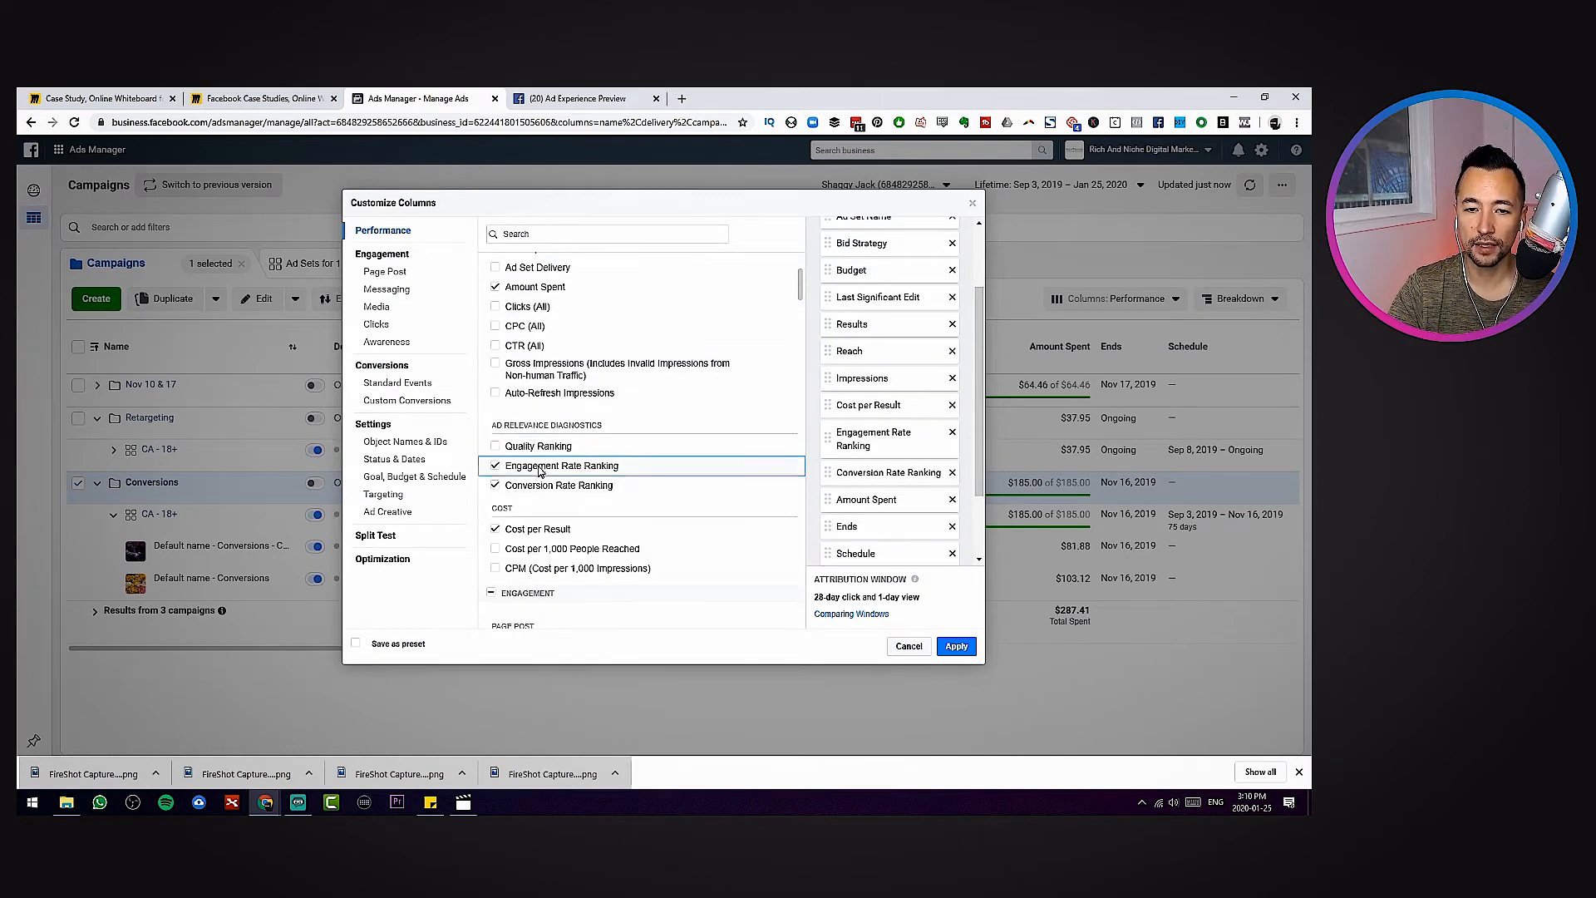
{"action": "left_click", "coordinate": [541, 466]}
{"action": "left_click", "coordinate": [542, 485]}
{"action": "scroll", "coordinate": [553, 478], "scroll_direction": "down", "scroll_amount": 7}
{"action": "scroll", "coordinate": [559, 474], "scroll_direction": "down", "scroll_amount": 7}
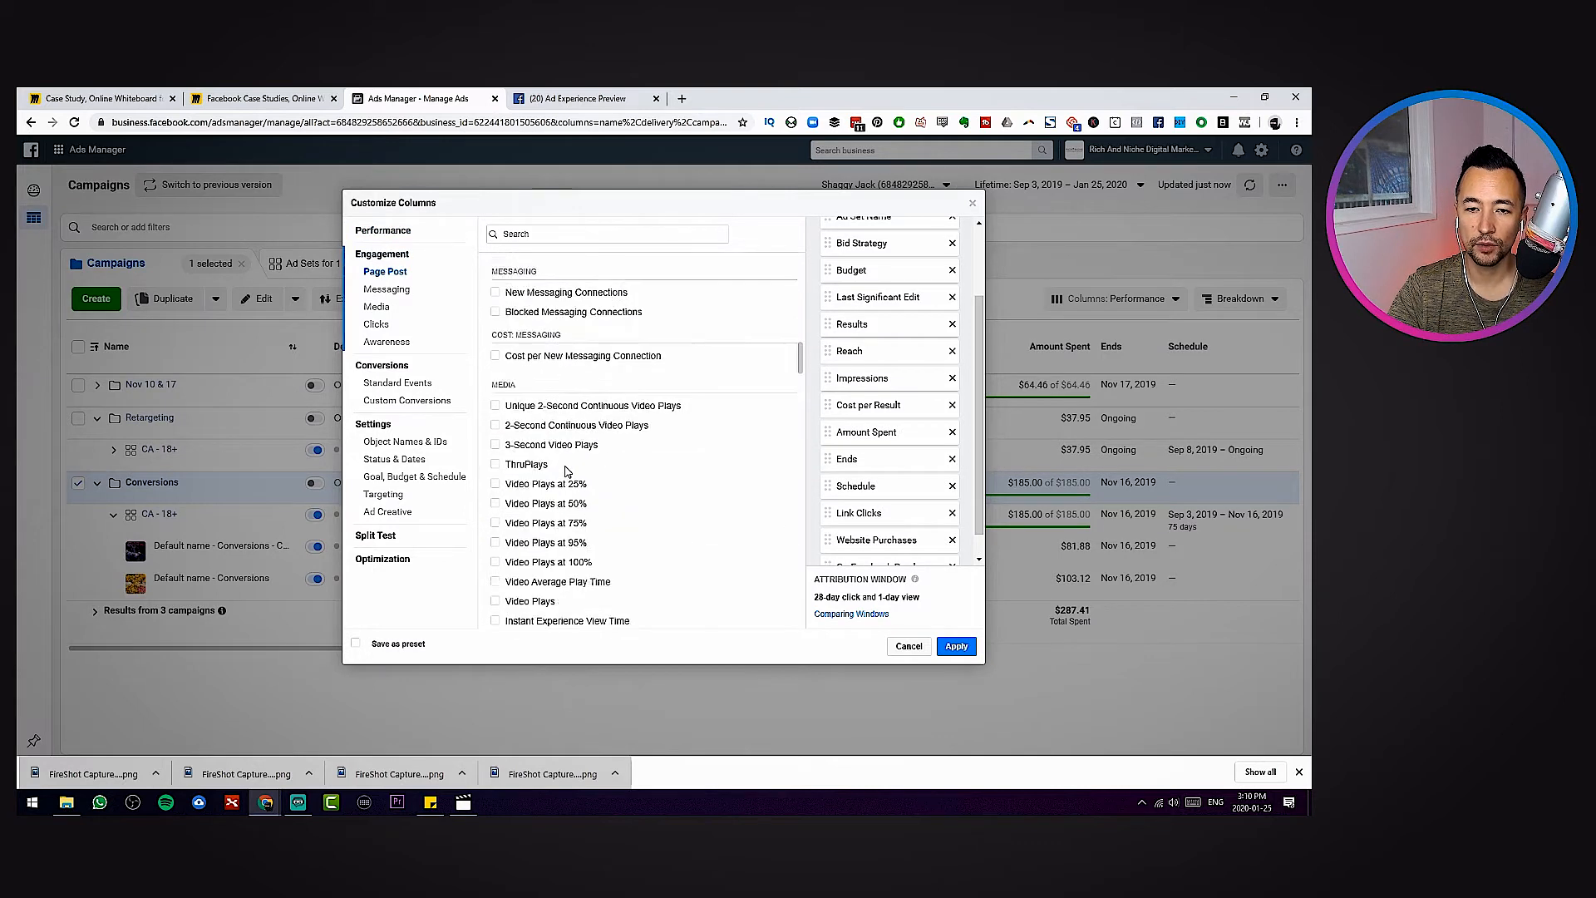
{"action": "scroll", "coordinate": [550, 384], "scroll_direction": "down", "scroll_amount": 10}
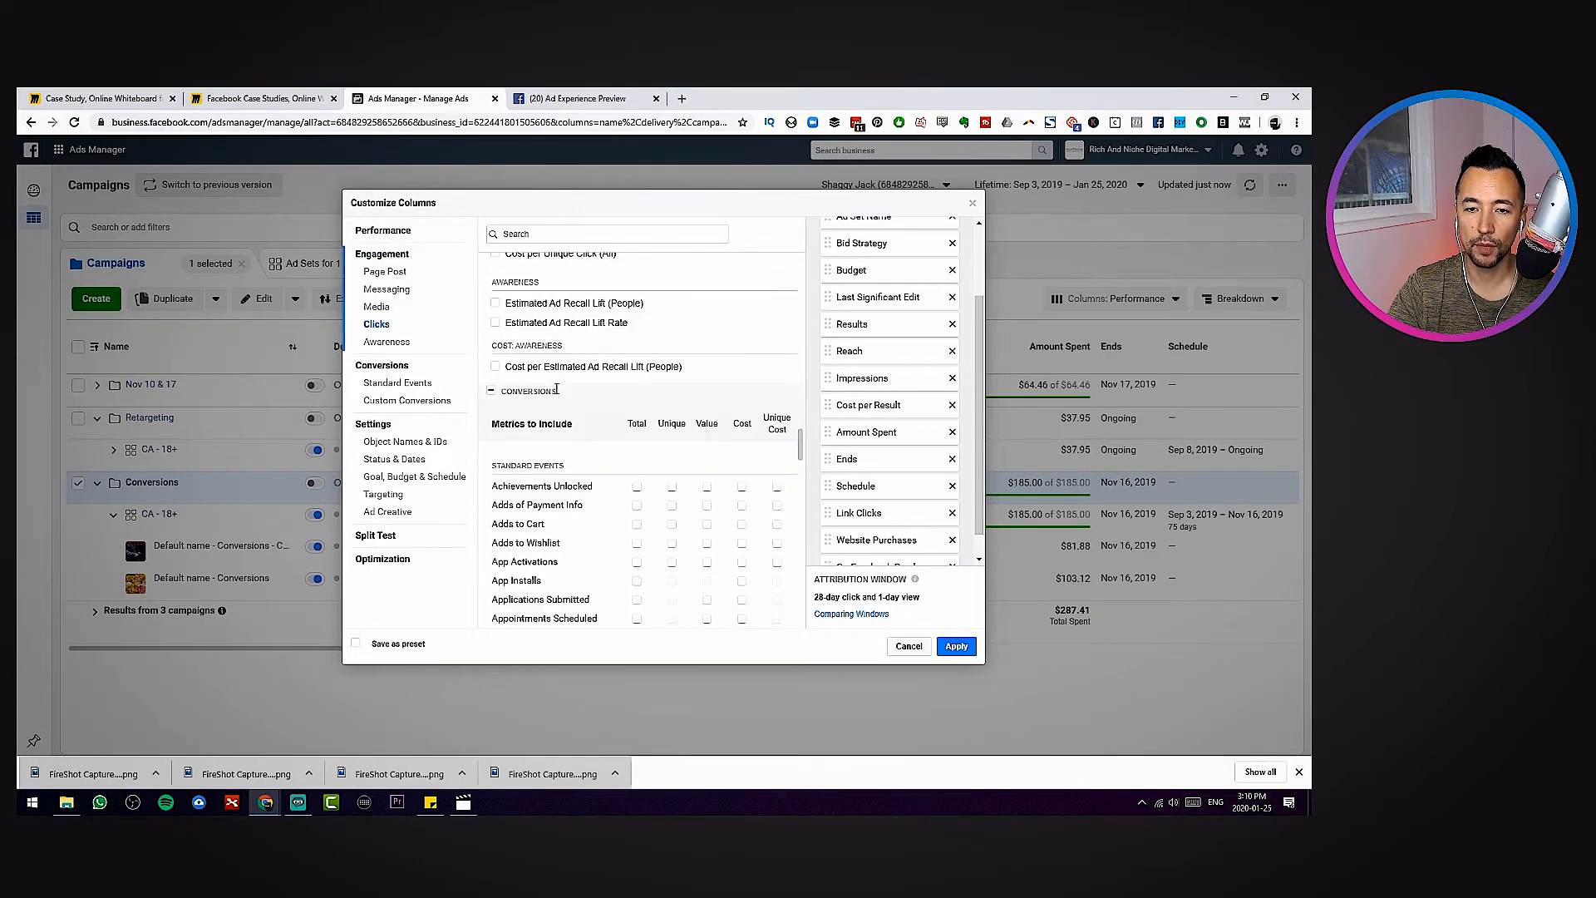
{"action": "left_click", "coordinate": [957, 647]}
Narrow the Schedule and Last Significant Edit columns in the campaigns table
{"action": "left_click_drag", "start_coordinate": [838, 627], "coordinate": [966, 625]}
{"action": "left_click_drag", "start_coordinate": [1148, 343], "coordinate": [979, 343]}
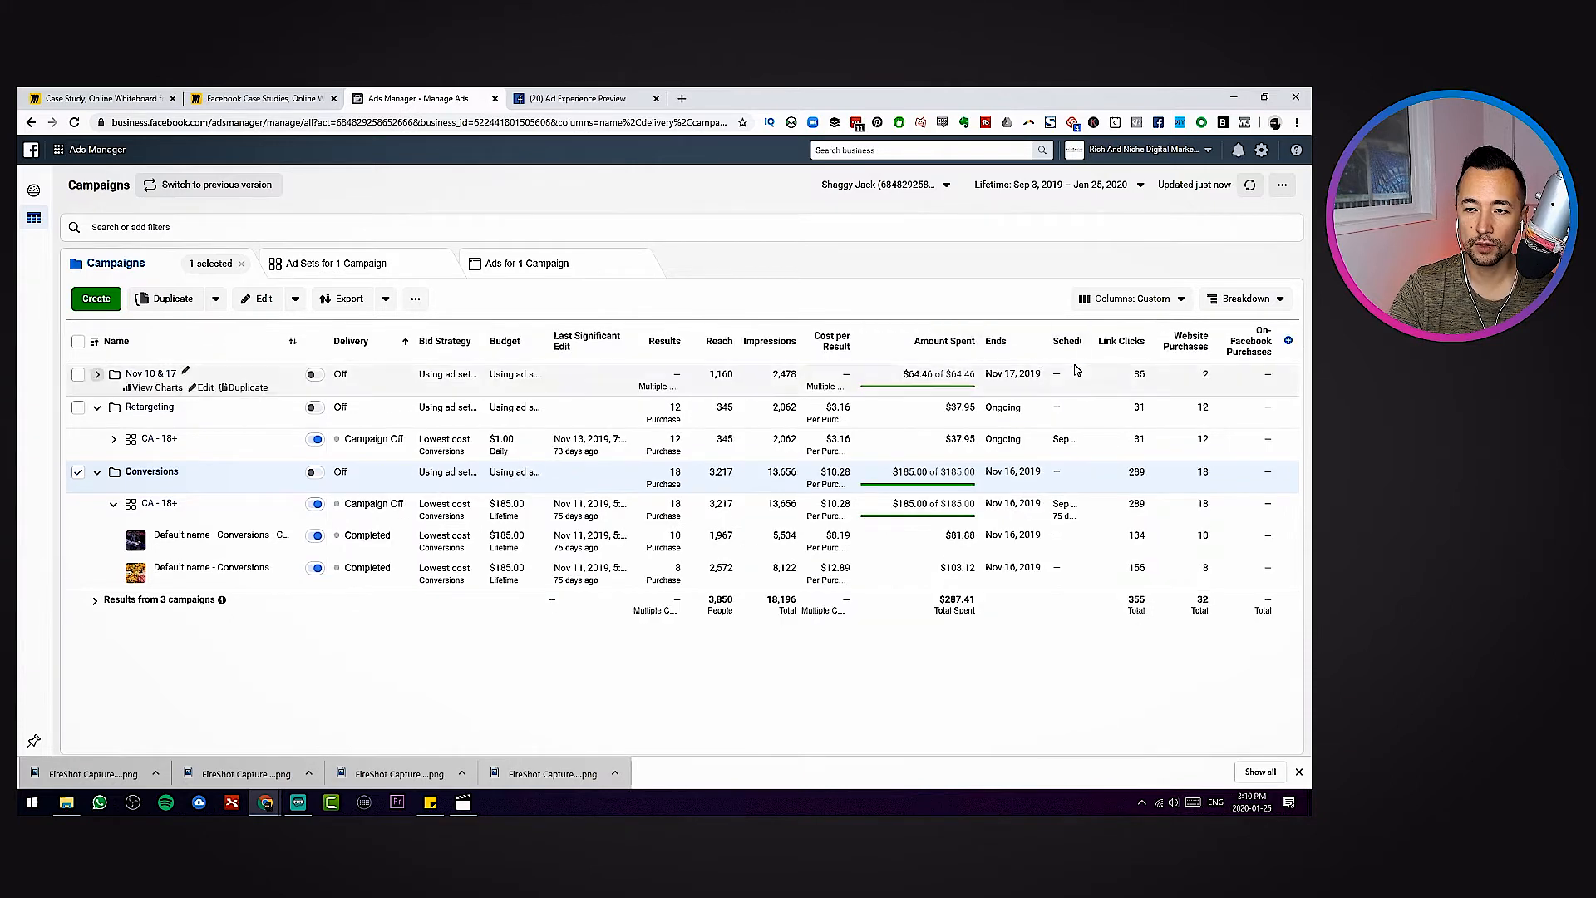
{"action": "left_click_drag", "start_coordinate": [630, 344], "coordinate": [588, 342]}
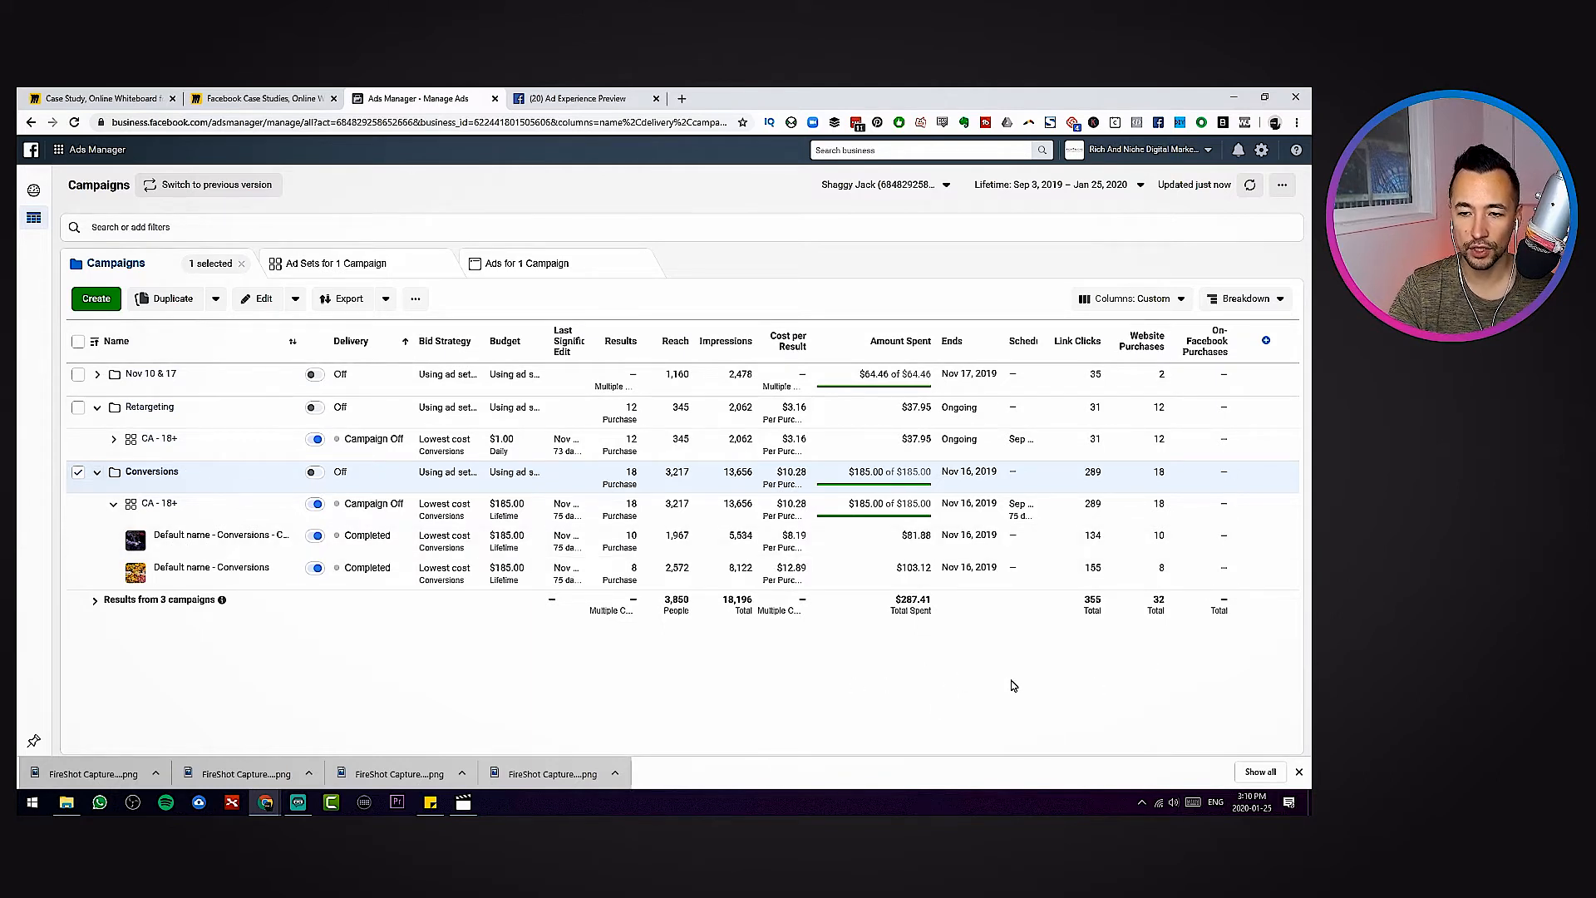
Capture the table from the Conversions campaign row down to the totals, and paste it beside the ad image on Miro's Case Study board
{"action": "key", "text": "Print"}
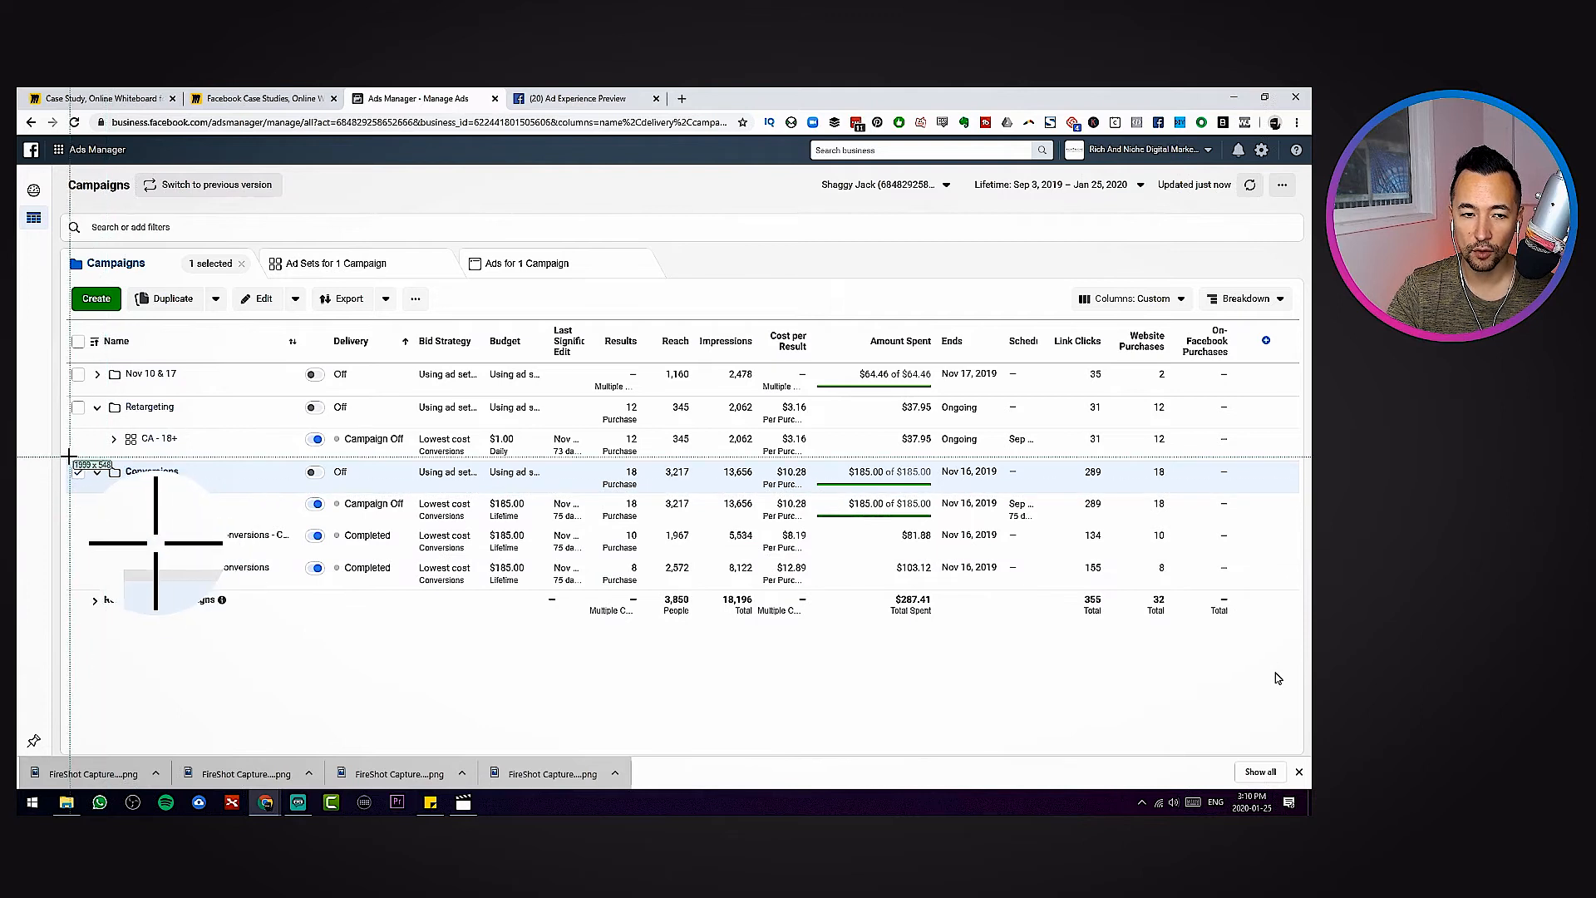
{"action": "left_click_drag", "start_coordinate": [55, 453], "coordinate": [1255, 631]}
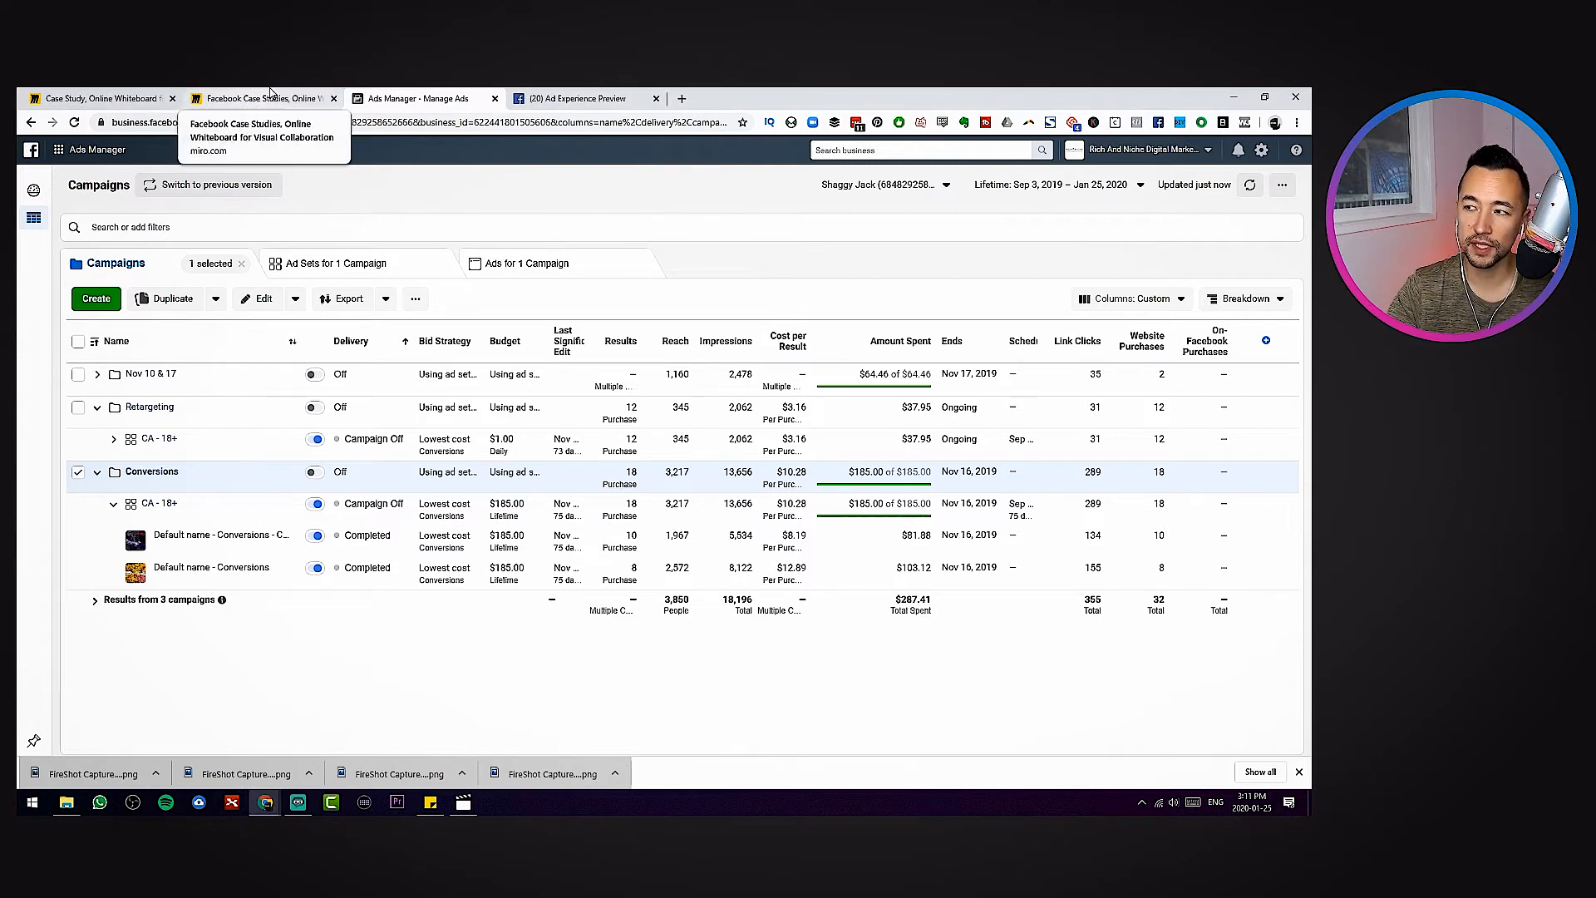
{"action": "left_click", "coordinate": [98, 98]}
{"action": "key", "text": "ctrl+v"}
{"action": "left_click_drag", "start_coordinate": [596, 403], "coordinate": [650, 326]}
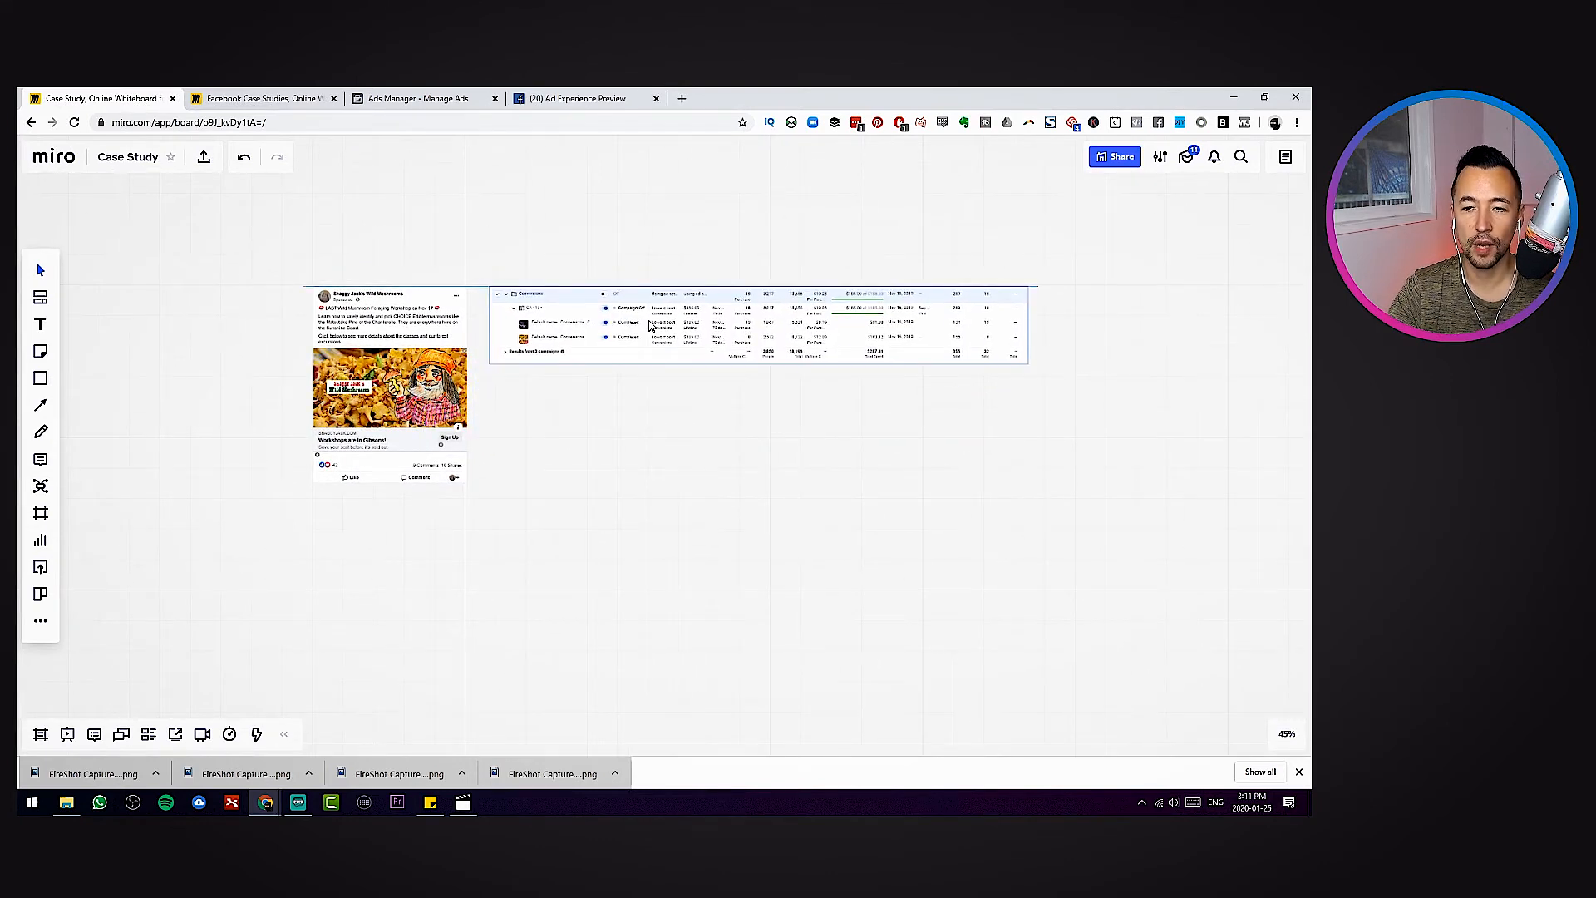
{"action": "left_click", "coordinate": [634, 410]}
Add the text "Ad Summary: This client xyz..." below the campaign results image
{"action": "scroll", "coordinate": [648, 467], "scroll_direction": "up", "scroll_amount": 5}
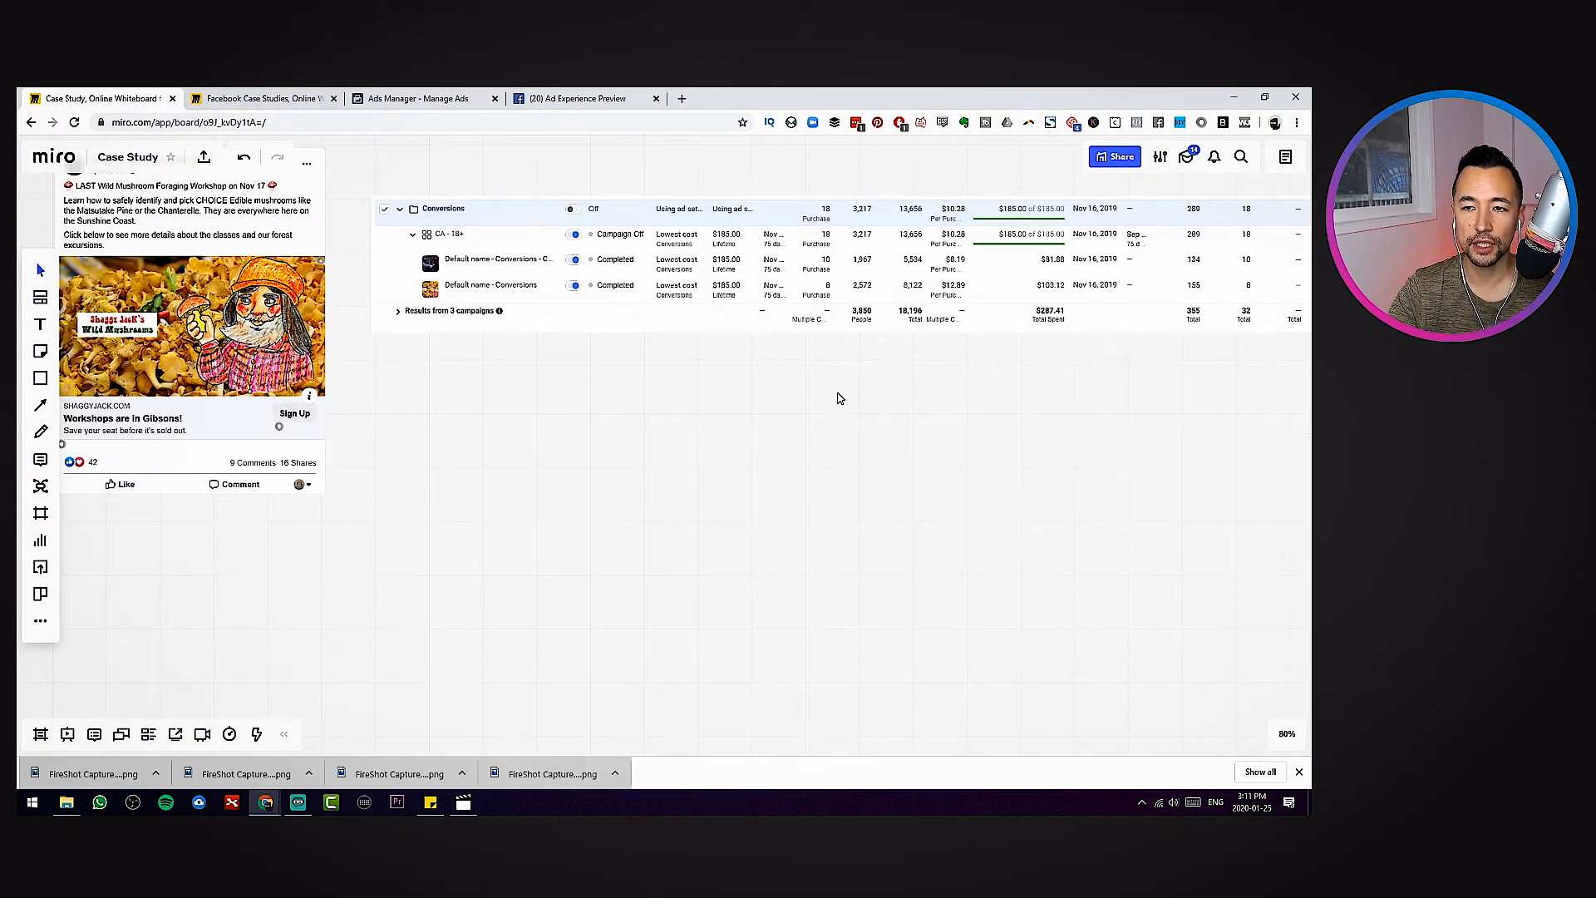
{"action": "left_click_drag", "start_coordinate": [734, 390], "coordinate": [686, 480]}
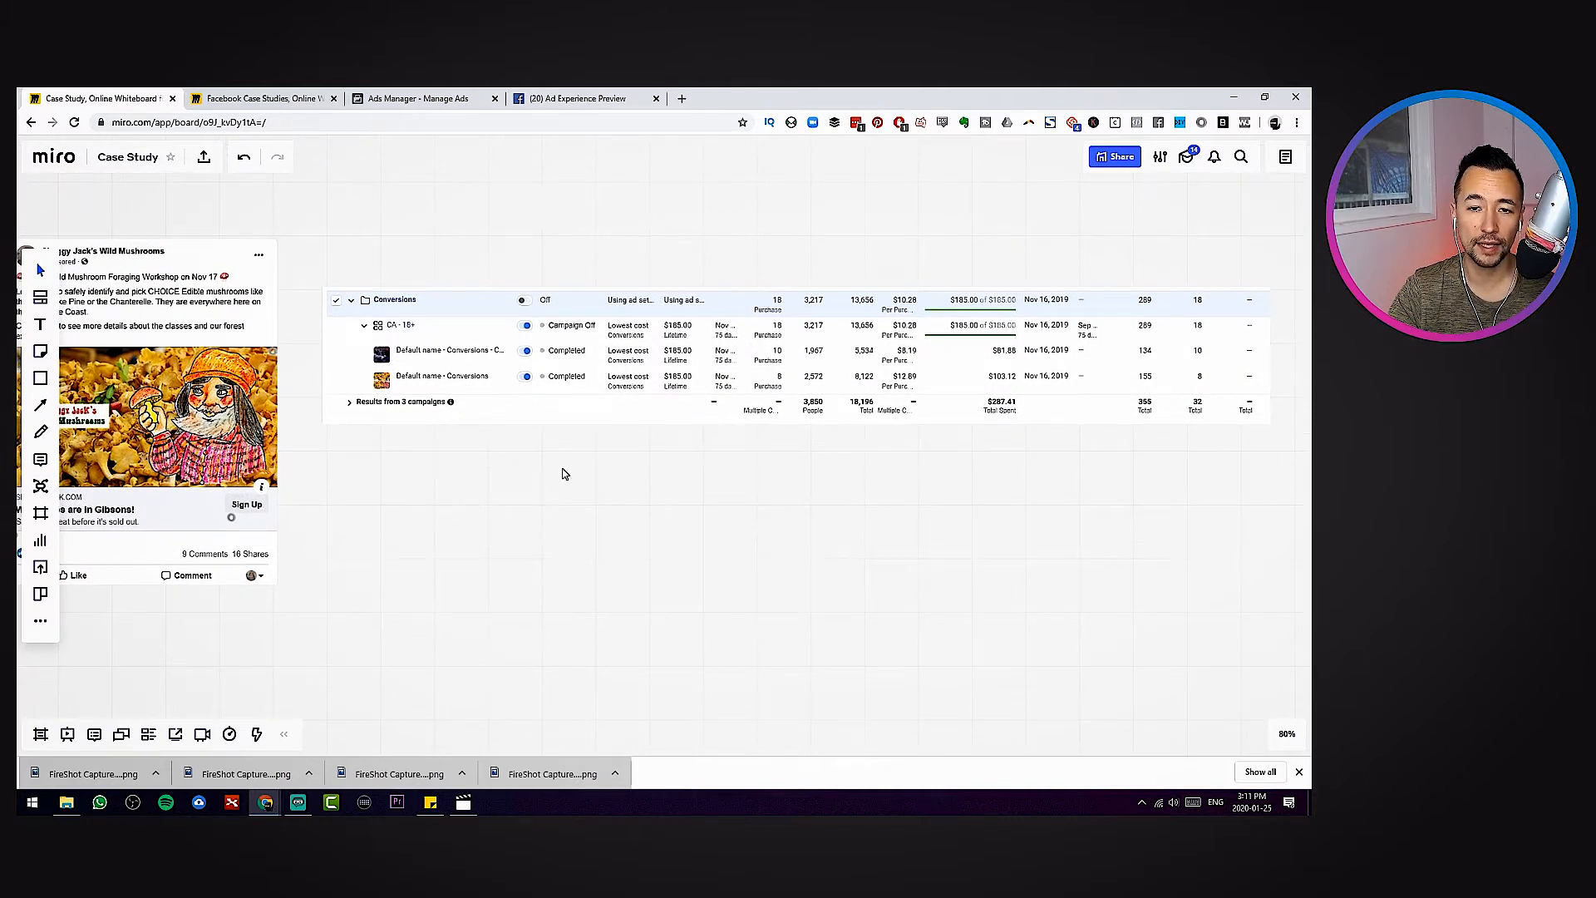
{"action": "left_click", "coordinate": [334, 466]}
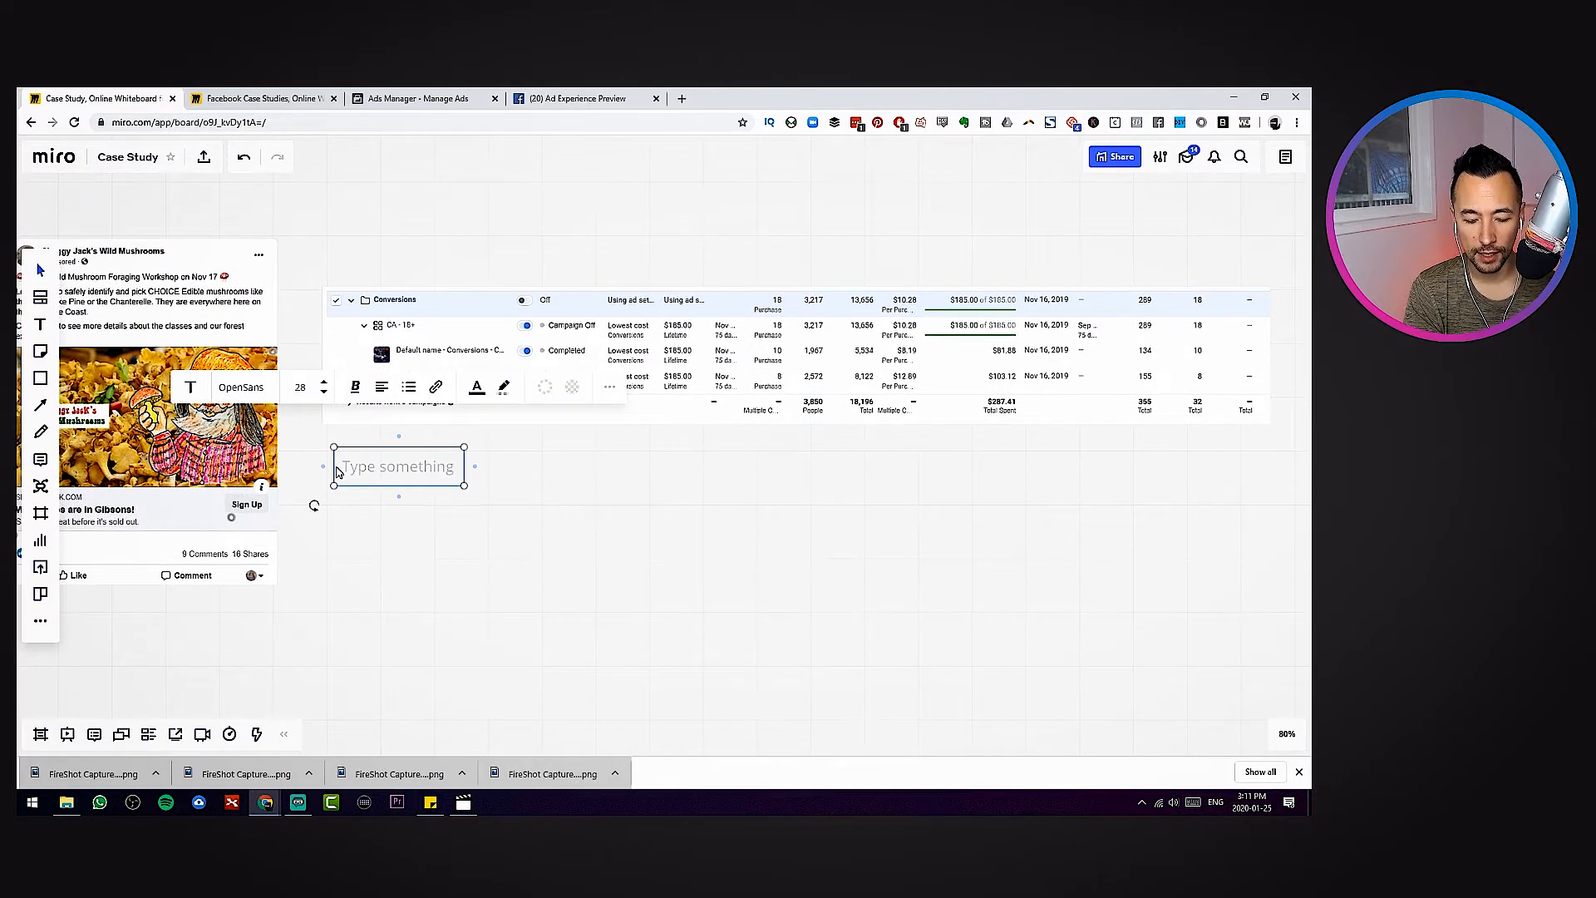
{"action": "type", "text": "Ad Summary: This client xyz..."}
{"action": "left_click", "coordinate": [734, 529]}
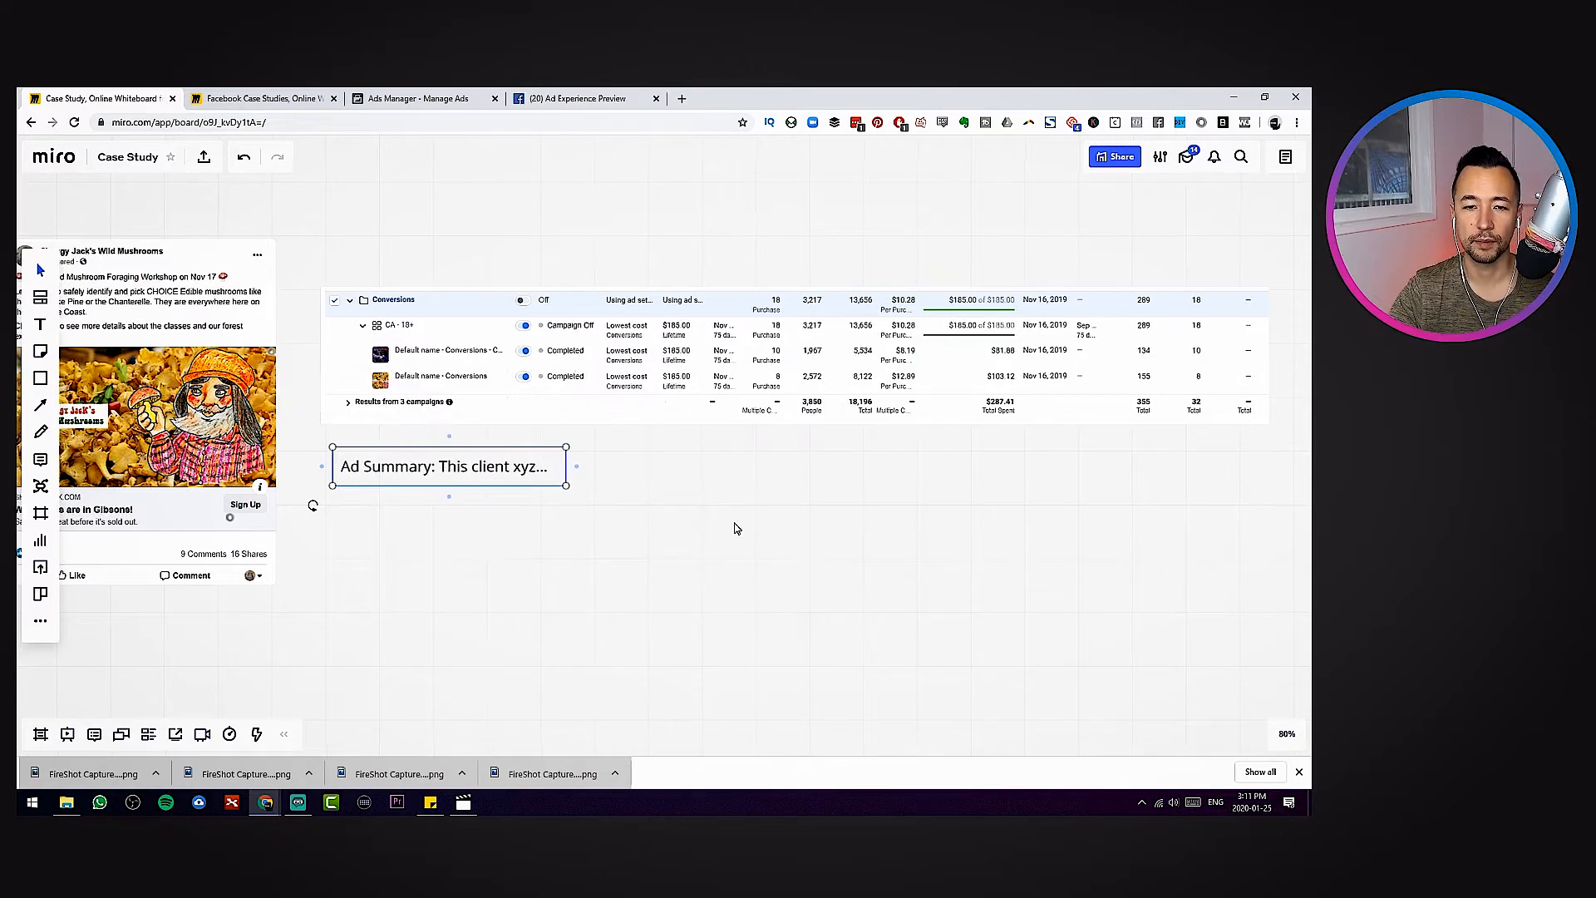
Draw a circle around the two ads' $8.19 and $12.89 cost-per-purchase values in the results image
{"action": "left_click_drag", "start_coordinate": [833, 507], "coordinate": [737, 502]}
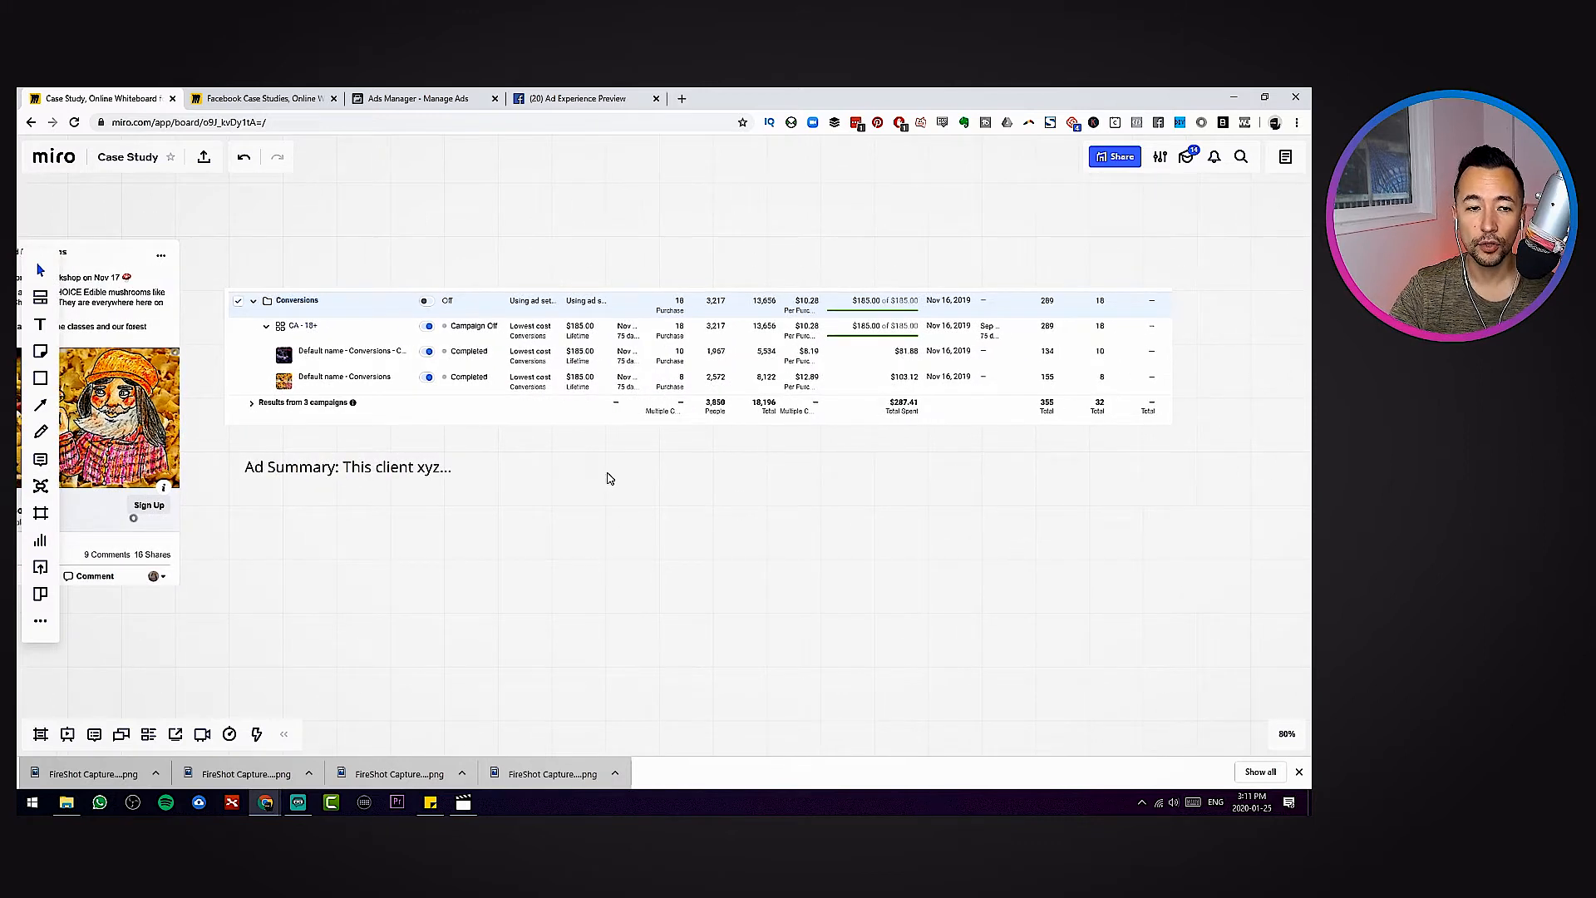
{"action": "scroll", "coordinate": [682, 473], "scroll_direction": "up", "scroll_amount": 3}
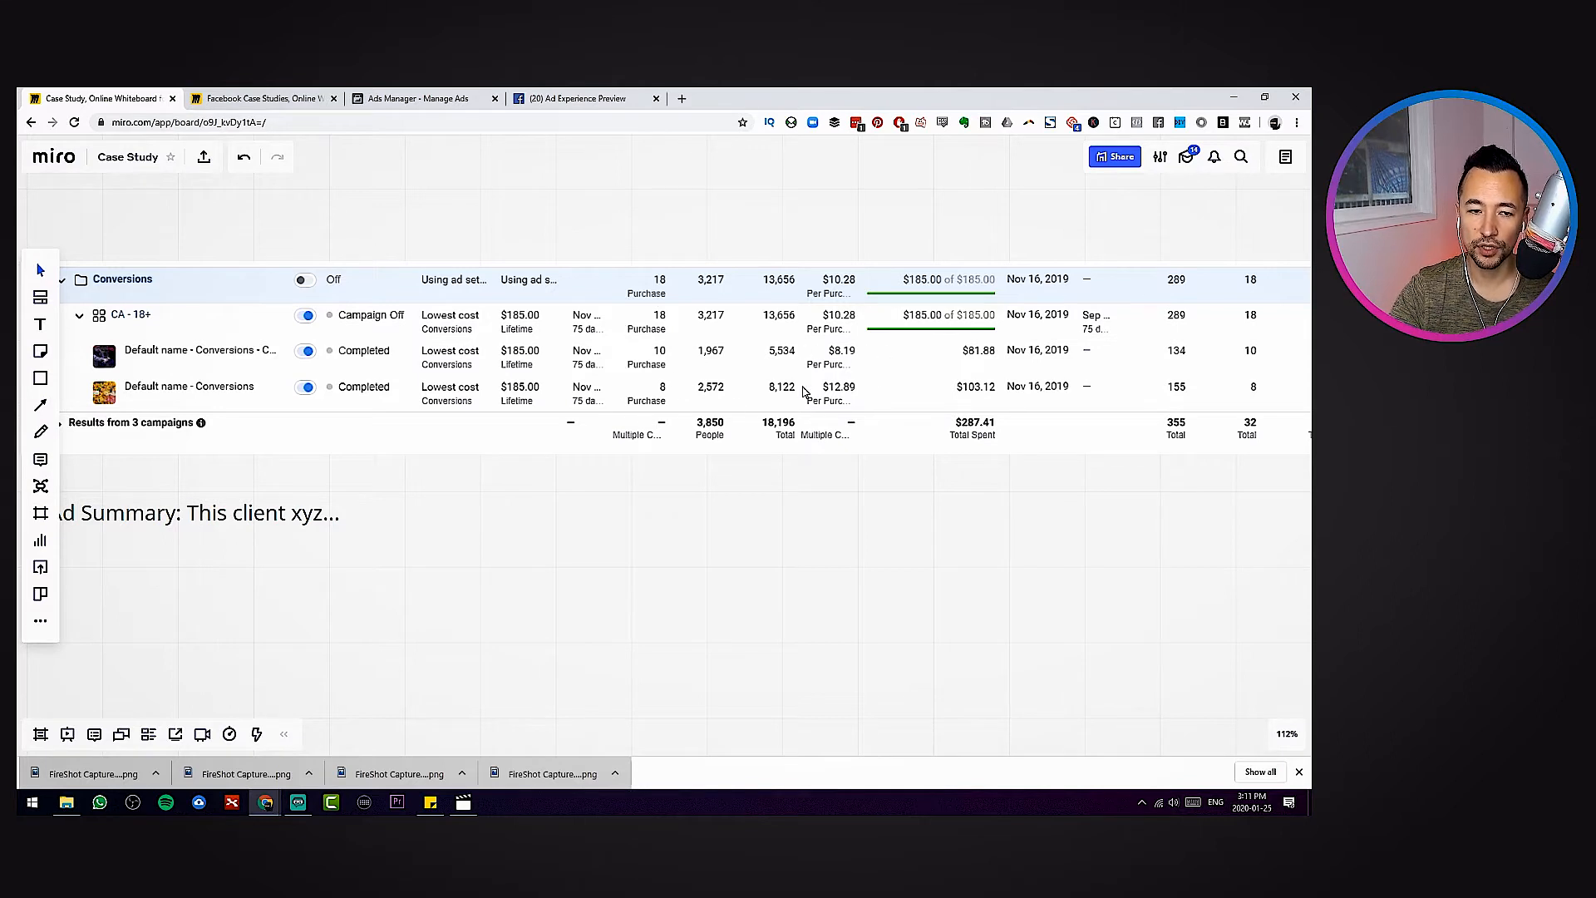
{"action": "left_click", "coordinate": [43, 381]}
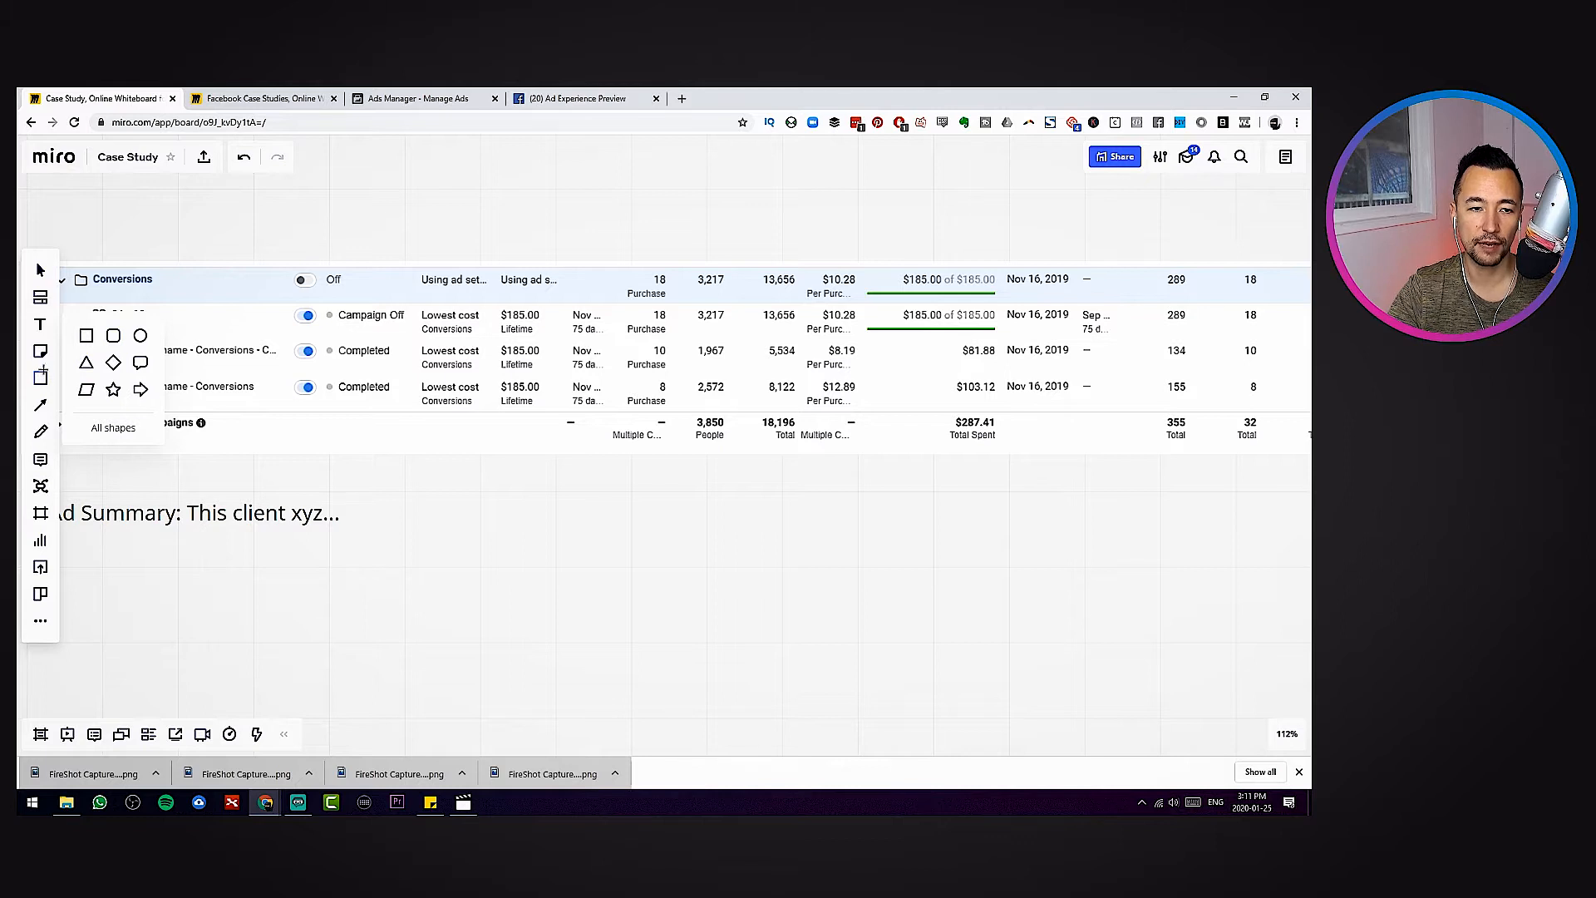
{"action": "left_click", "coordinate": [141, 334]}
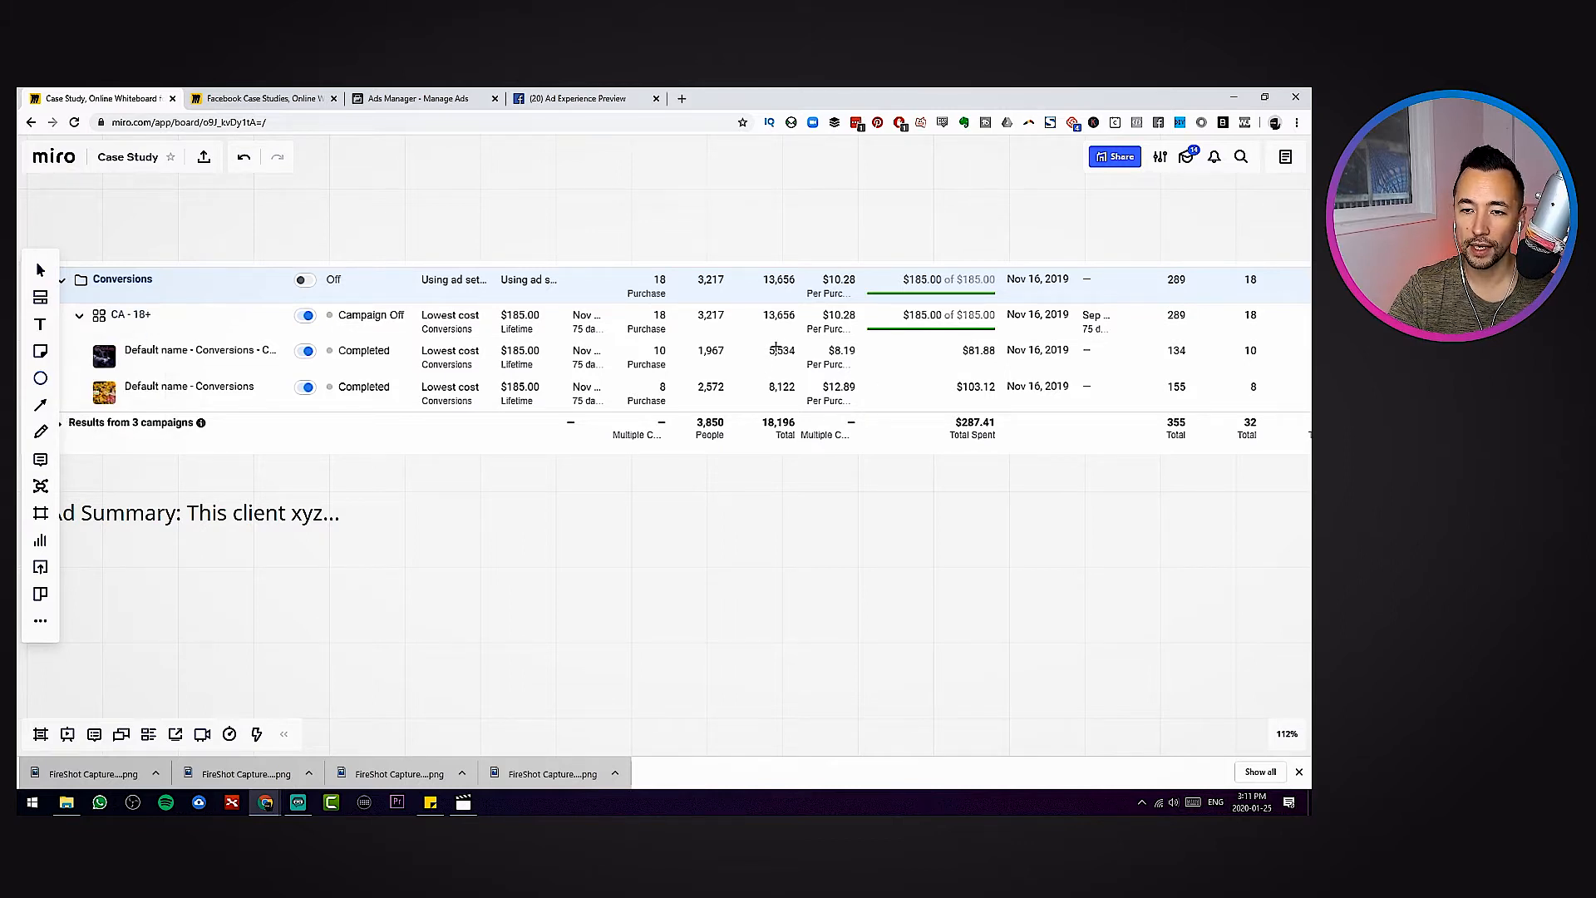
{"action": "left_click_drag", "start_coordinate": [786, 328], "coordinate": [888, 422]}
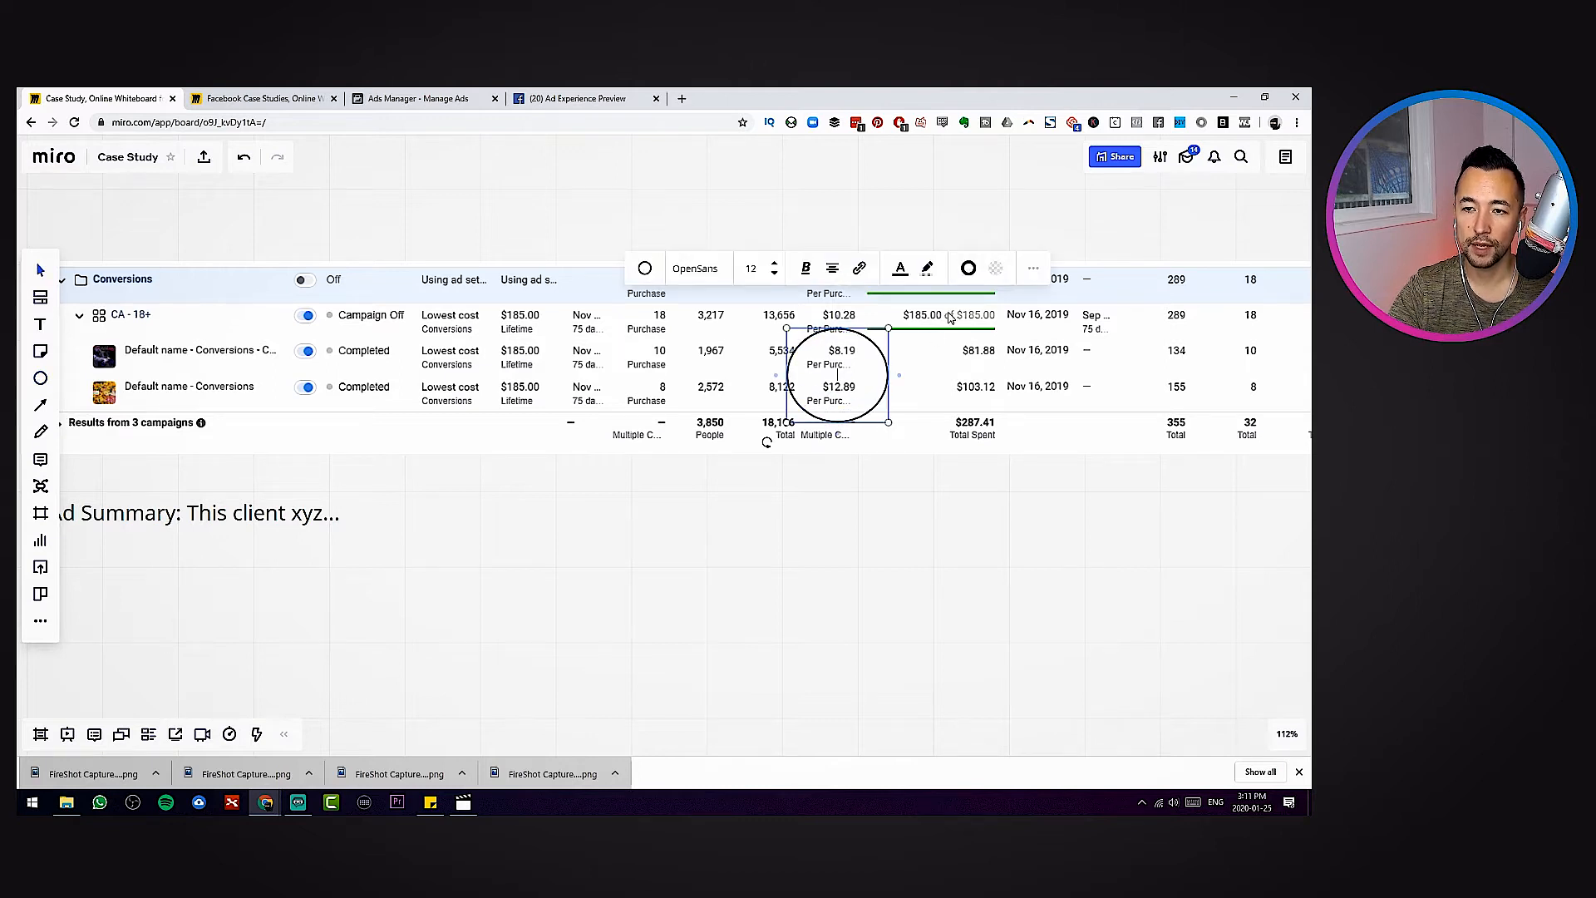
Give the circle a thicker dark red border
{"action": "left_click", "coordinate": [968, 270]}
{"action": "left_click_drag", "start_coordinate": [933, 332], "coordinate": [954, 333]}
{"action": "left_click", "coordinate": [955, 506]}
{"action": "left_click", "coordinate": [870, 562]}
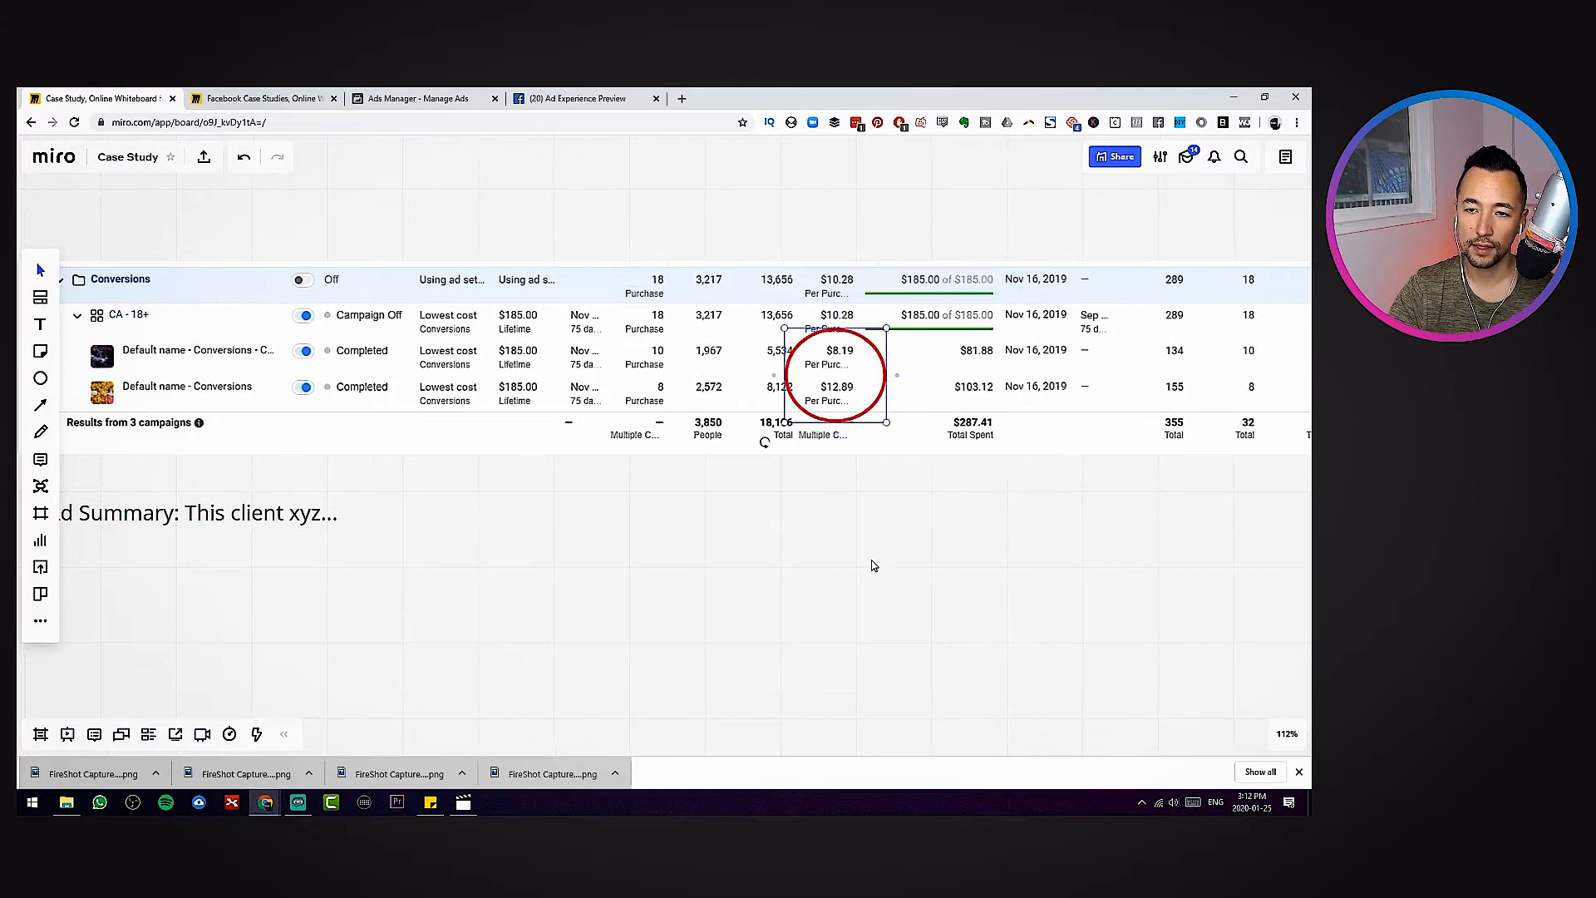
Add the text label "Local Event Promotion" to the left of the ad image
{"action": "scroll", "coordinate": [869, 554], "scroll_direction": "down", "scroll_amount": 4}
{"action": "scroll", "coordinate": [870, 552], "scroll_direction": "down", "scroll_amount": 4}
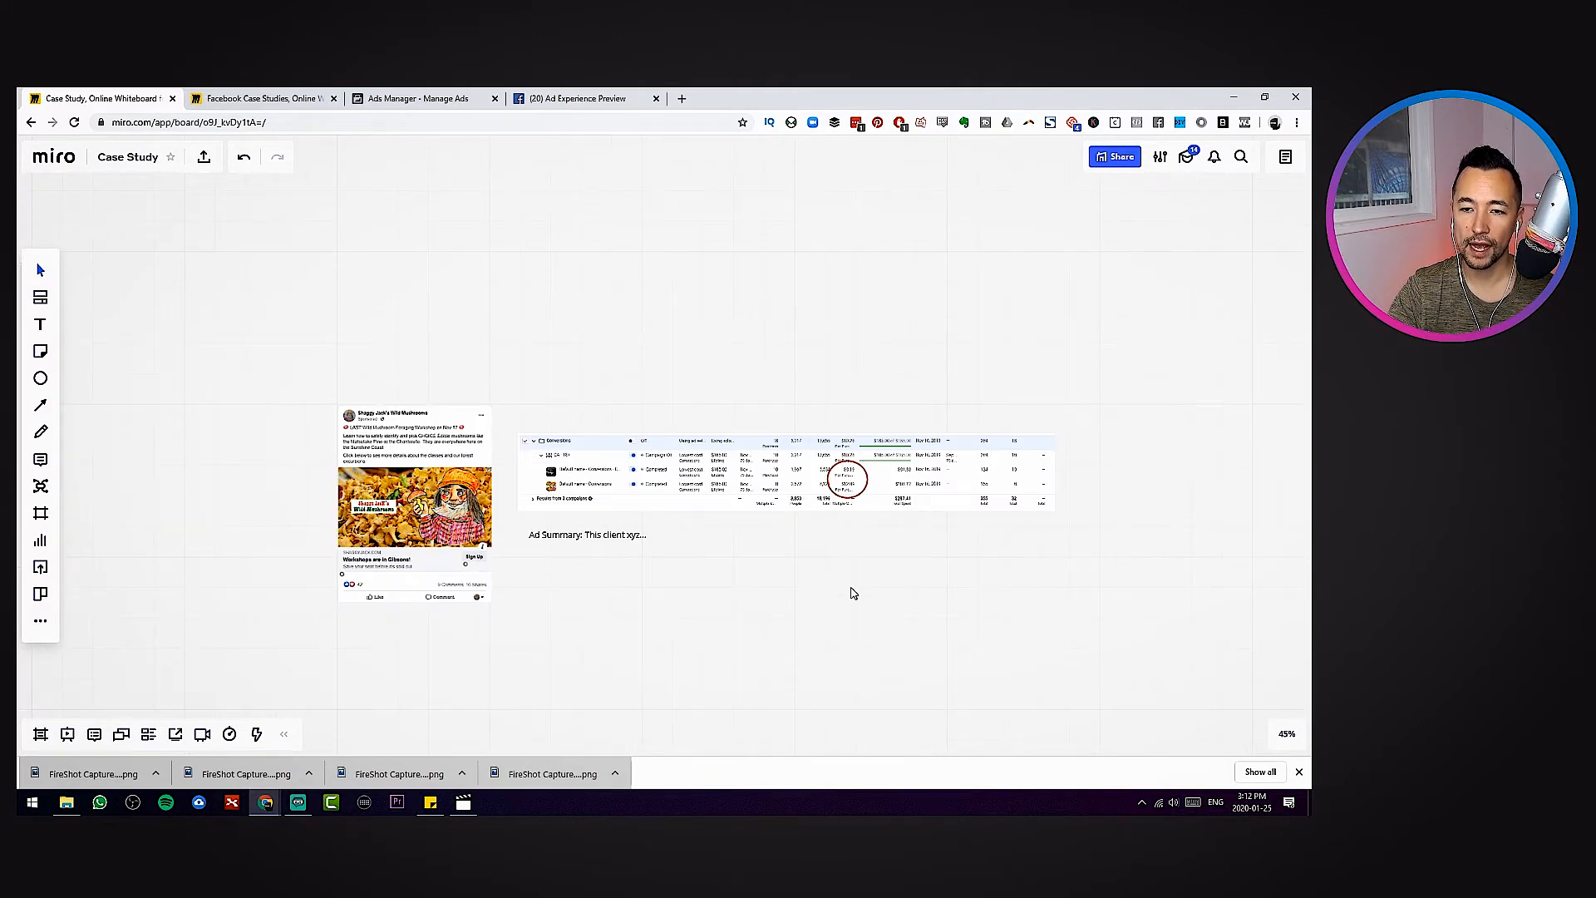
{"action": "left_click_drag", "start_coordinate": [853, 593], "coordinate": [812, 480]}
{"action": "scroll", "coordinate": [804, 503], "scroll_direction": "down", "scroll_amount": 2}
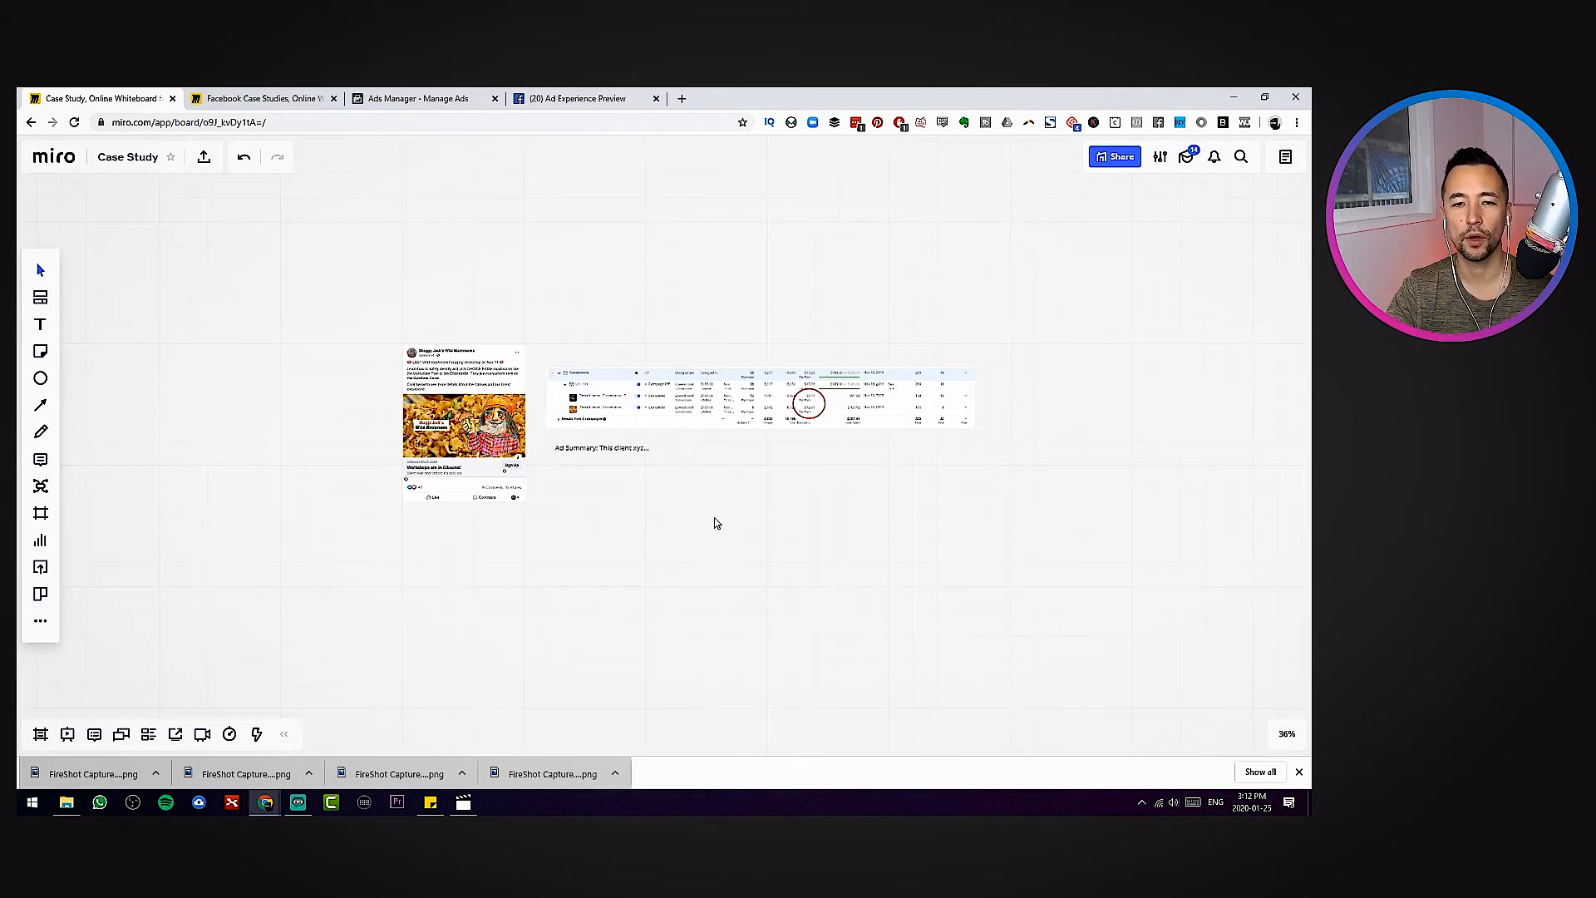
{"action": "left_click", "coordinate": [40, 325]}
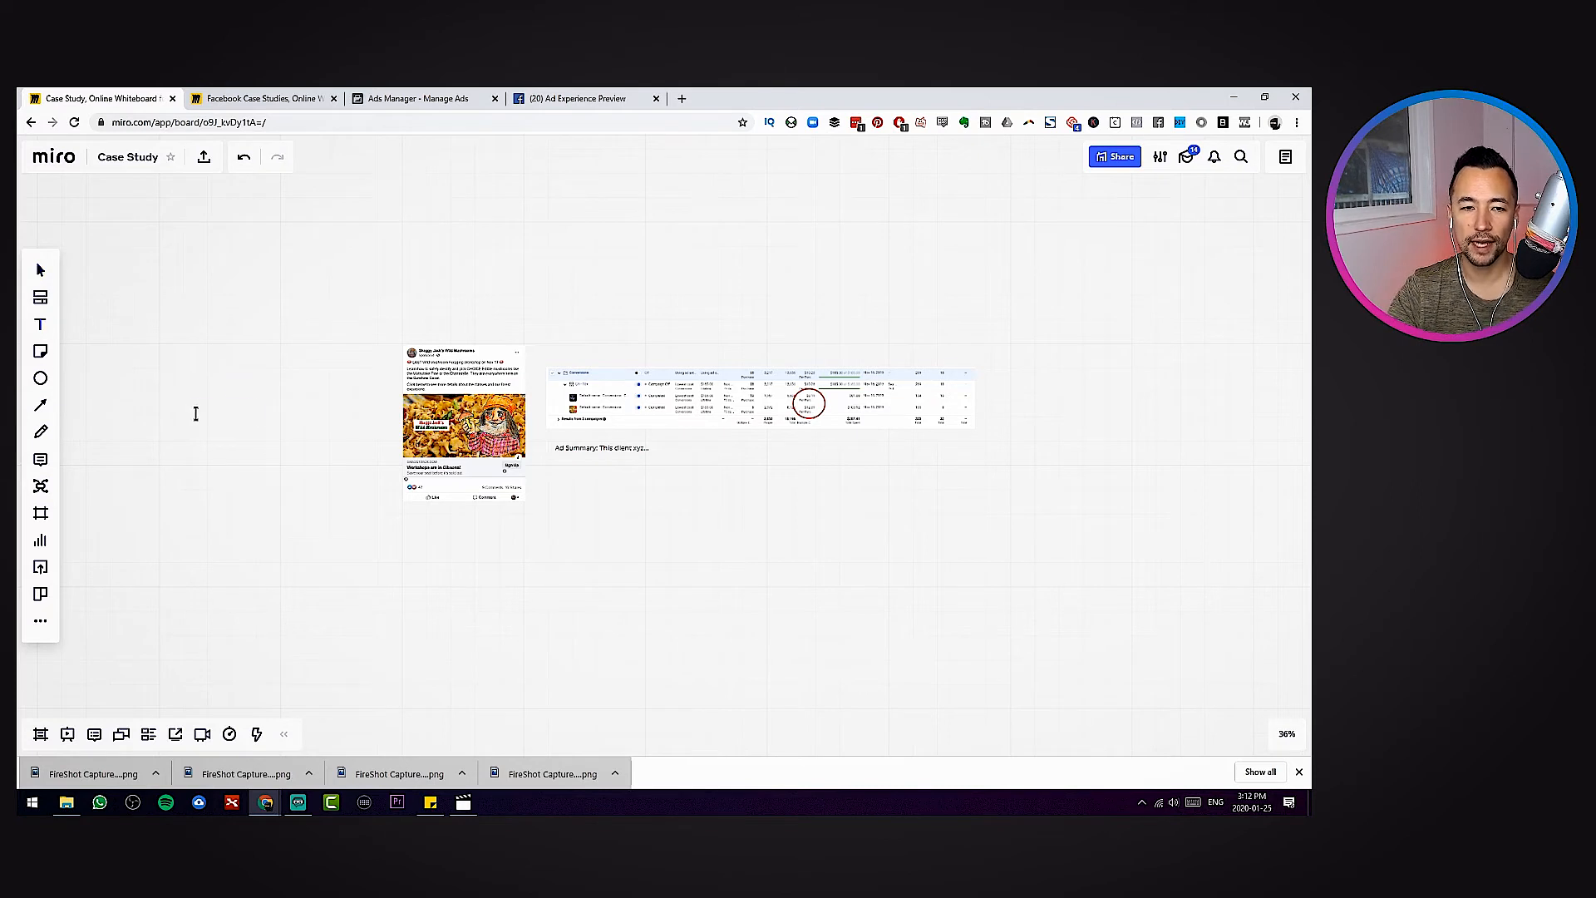
{"action": "left_click", "coordinate": [195, 413]}
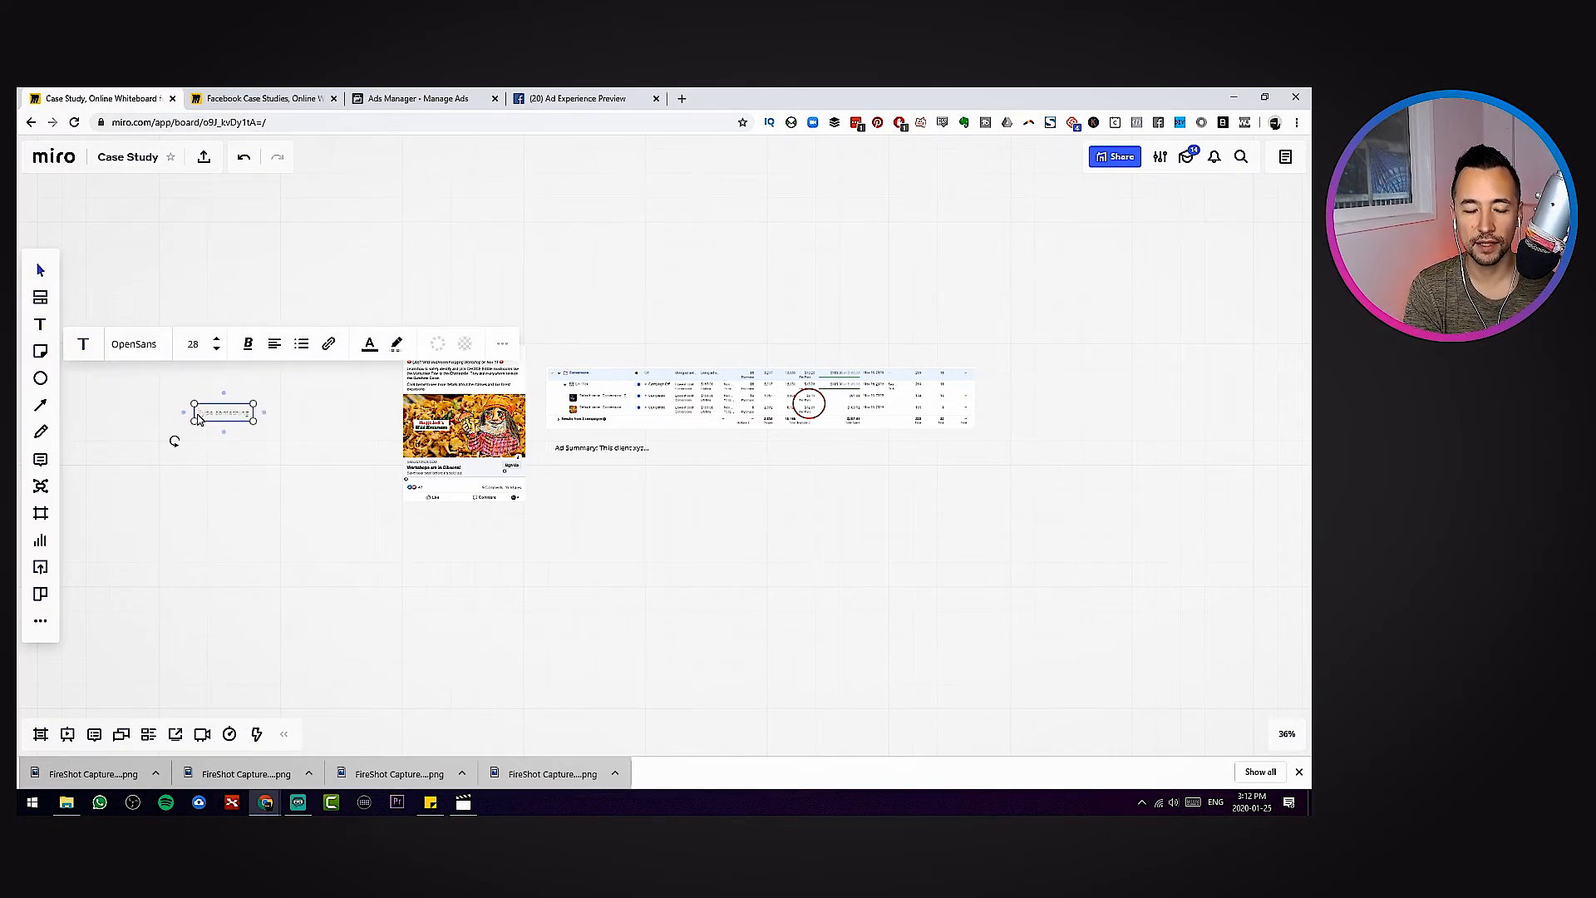
{"action": "type", "text": "Local Eve"}
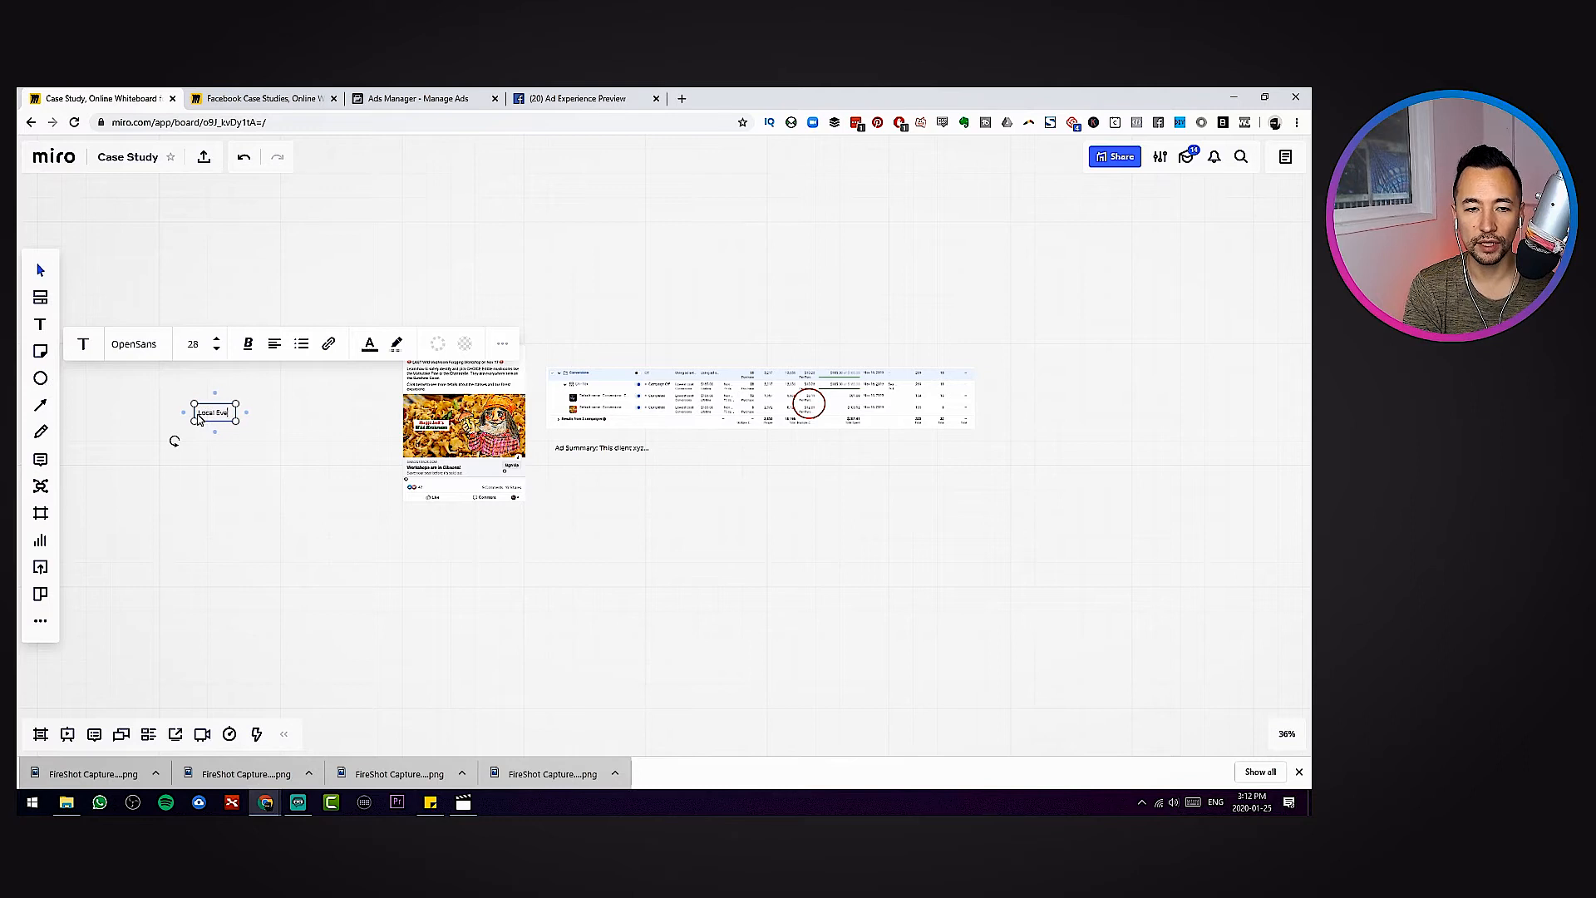
{"action": "type", "text": "nt: Client"}
{"action": "key", "text": "BackSpace"}
{"action": "key", "text": "BackSpace"}
{"action": "key", "text": "BackSpace"}
{"action": "key", "text": "BackSpace"}
{"action": "key", "text": "BackSpace"}
{"action": "key", "text": "BackSpace"}
{"action": "type", "text": "Promotion"}
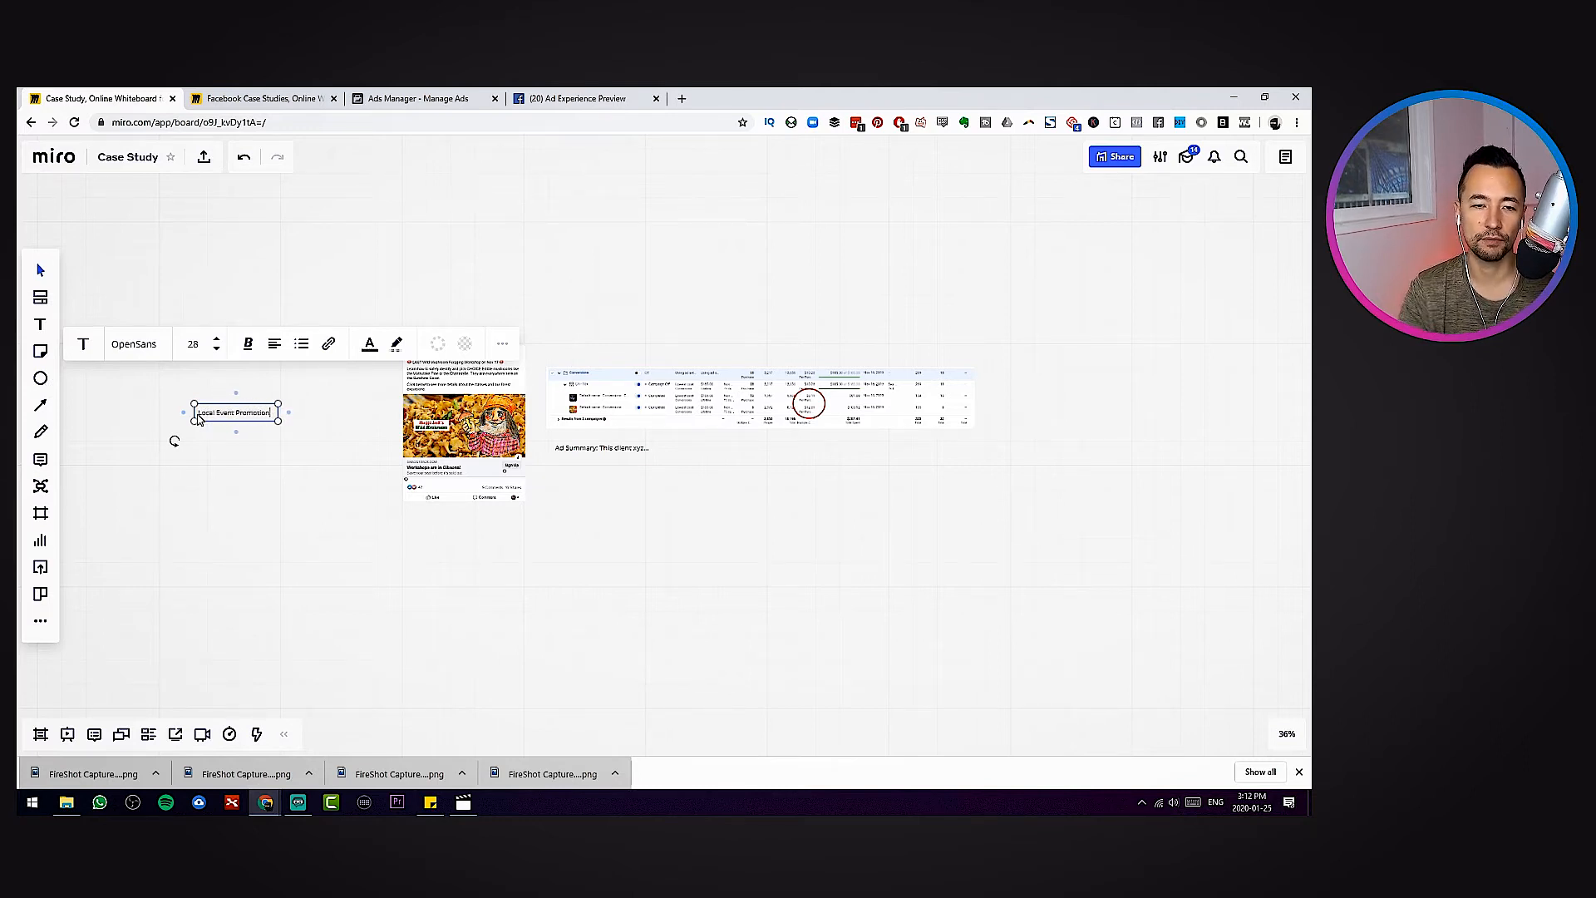
Enlarge the Local Event Promotion label to font size 71 and give it white text on a green highlight
{"action": "mouse_move", "coordinate": [279, 422]}
{"action": "left_mouse_down"}
{"action": "mouse_move", "coordinate": [390, 465]}
{"action": "mouse_move", "coordinate": [260, 431]}
{"action": "left_mouse_up"}
{"action": "double_click", "coordinate": [260, 424]}
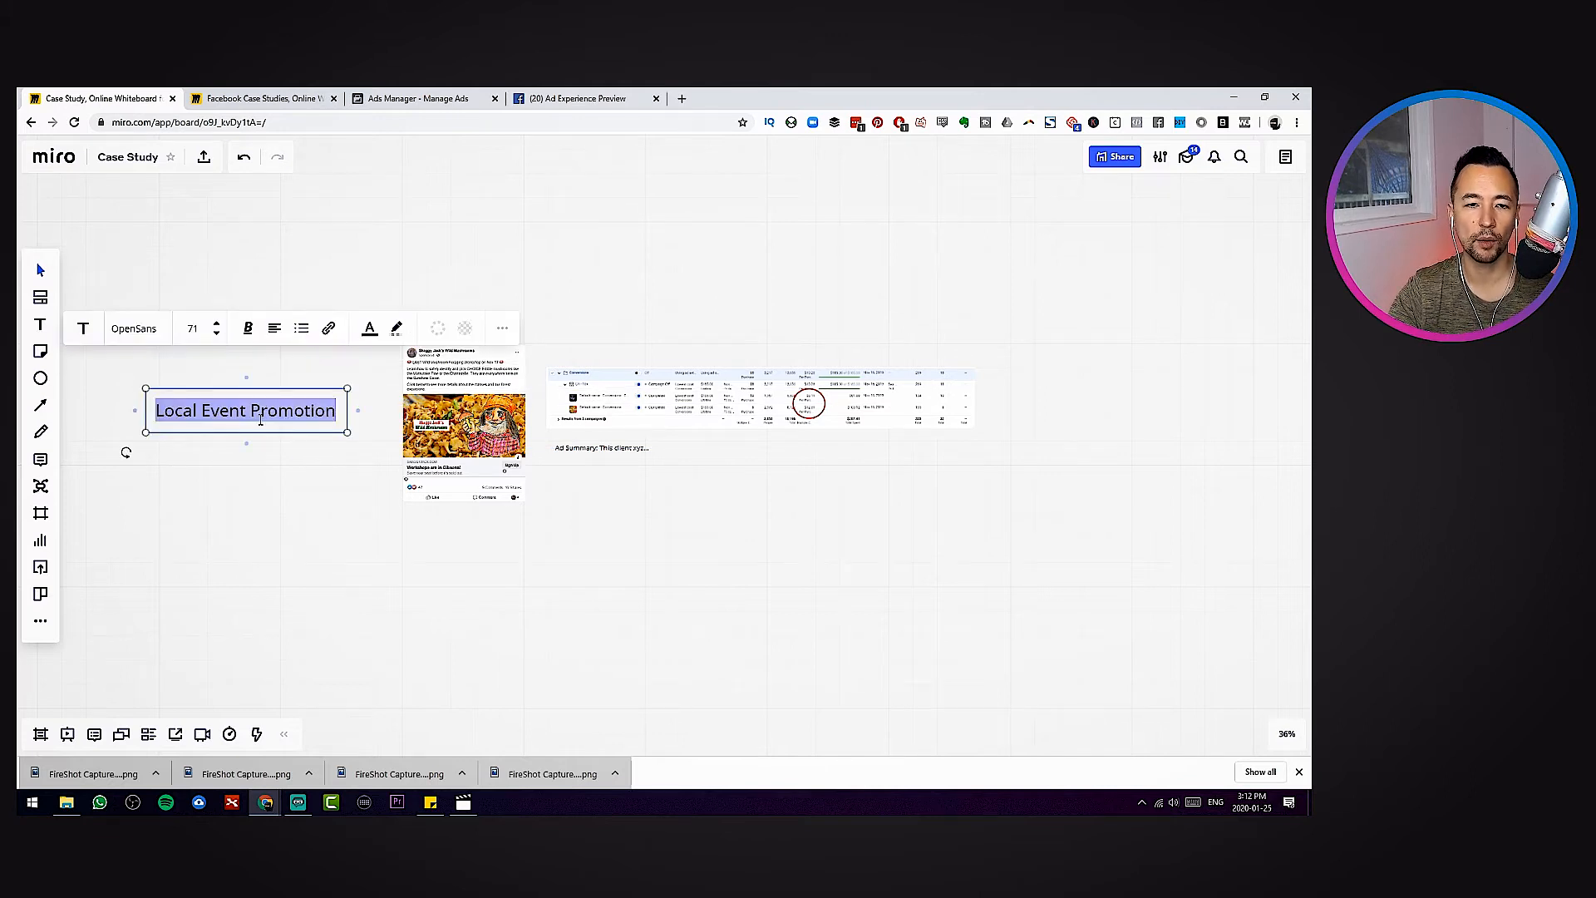
{"action": "left_click", "coordinate": [396, 329]}
{"action": "left_click", "coordinate": [429, 393]}
{"action": "left_click", "coordinate": [370, 329]}
{"action": "left_click", "coordinate": [355, 366]}
{"action": "left_click", "coordinate": [736, 577]}
{"action": "scroll", "coordinate": [589, 509], "scroll_direction": "right", "scroll_amount": 1}
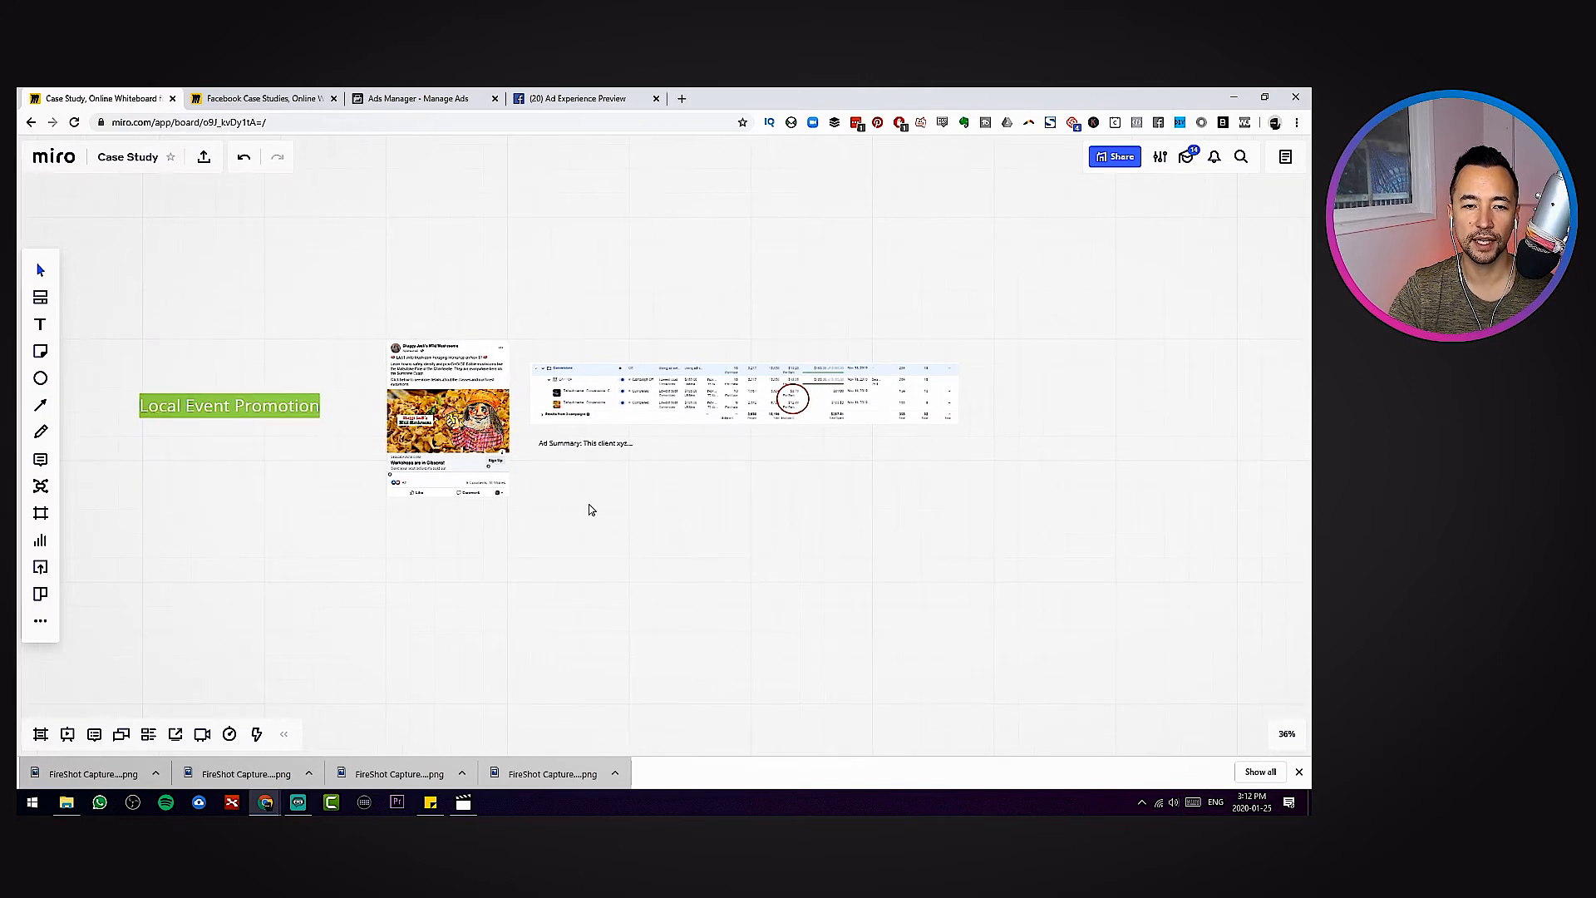
Change the Local Event Promotion label's highlight color to teal
{"action": "double_click", "coordinate": [268, 407]}
{"action": "left_click", "coordinate": [396, 324]}
{"action": "left_click", "coordinate": [420, 423]}
{"action": "left_click", "coordinate": [654, 582]}
Duplicate the whole row of label, ad image, results and summary twice, aligning the copies beneath the original
{"action": "scroll", "coordinate": [791, 565], "scroll_direction": "down", "scroll_amount": 1}
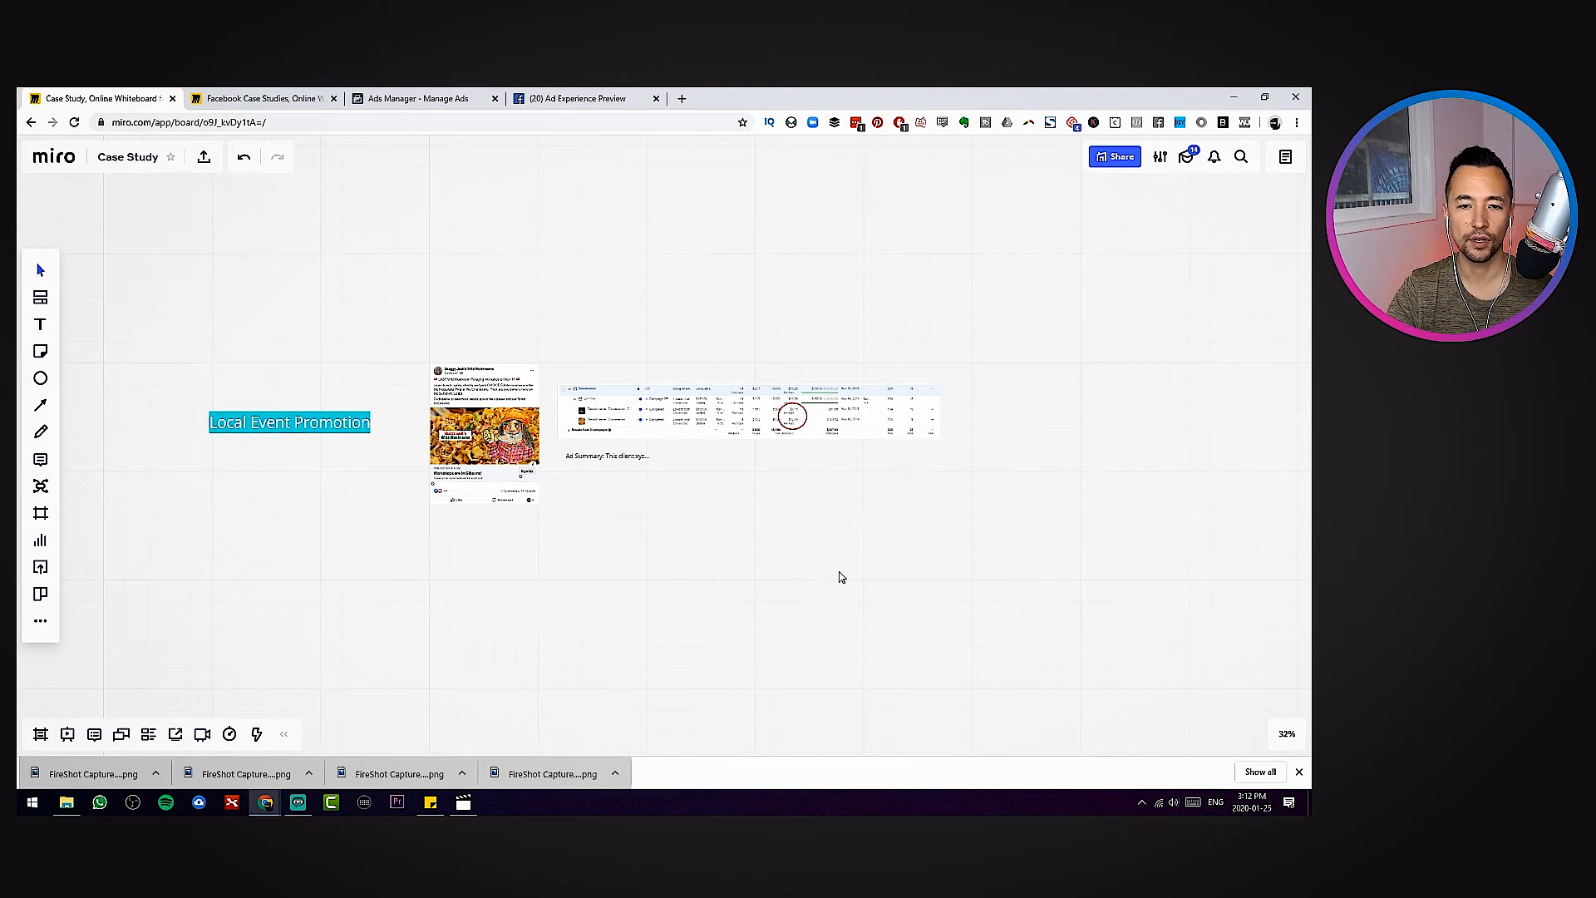
{"action": "scroll", "coordinate": [748, 574], "scroll_direction": "right", "scroll_amount": 3}
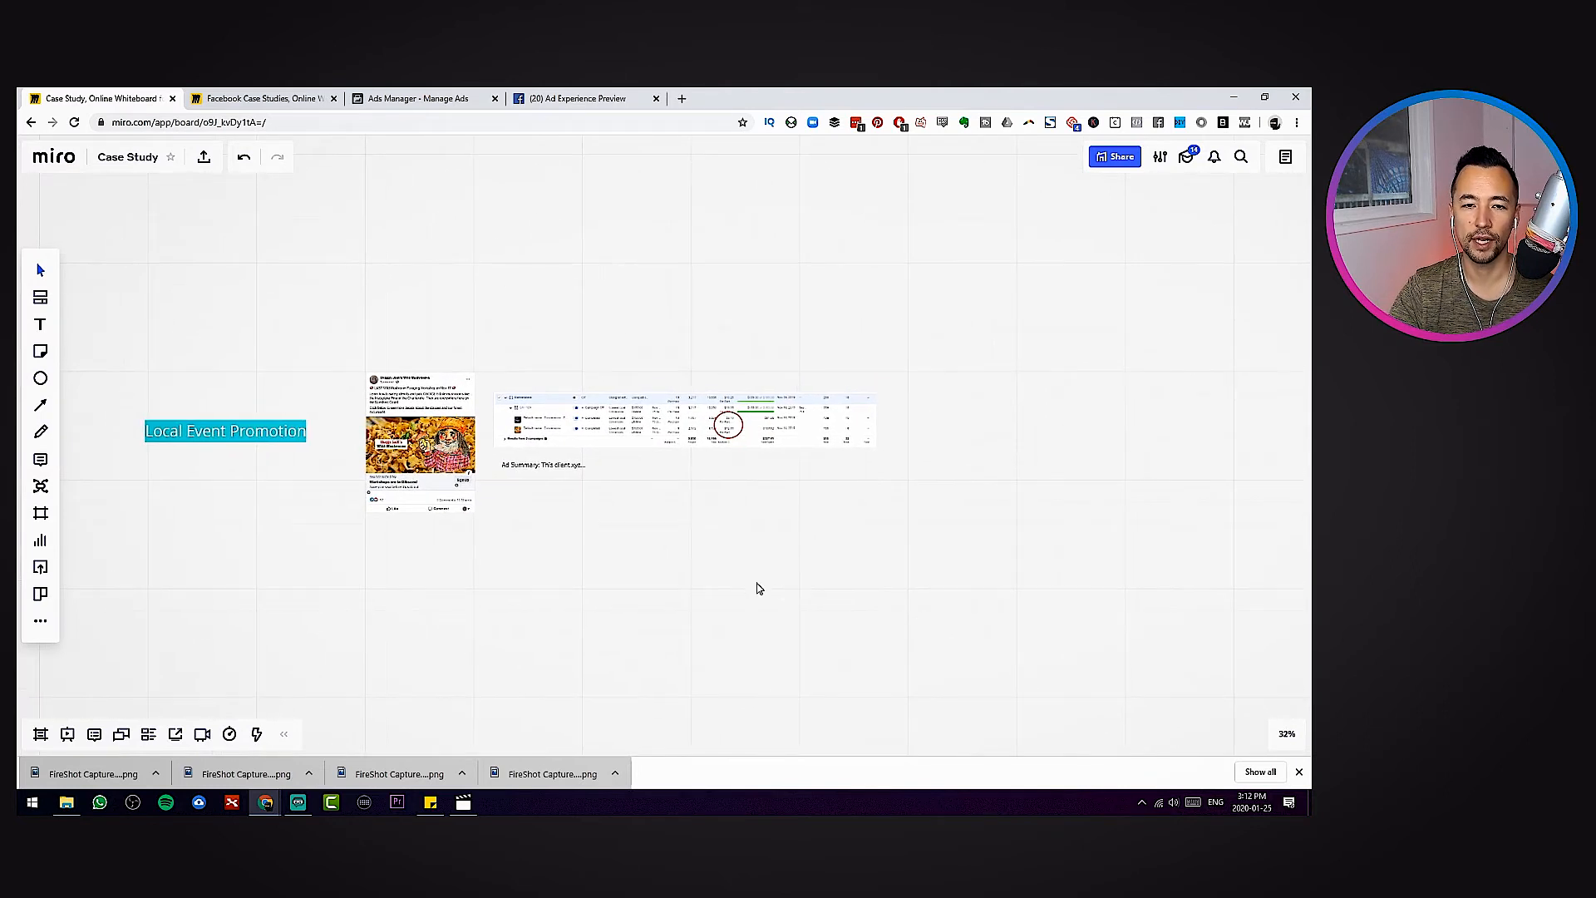
{"action": "left_click_drag", "start_coordinate": [1001, 556], "coordinate": [135, 336]}
{"action": "key", "text": "ctrl+c"}
{"action": "key", "text": "ctrl+v"}
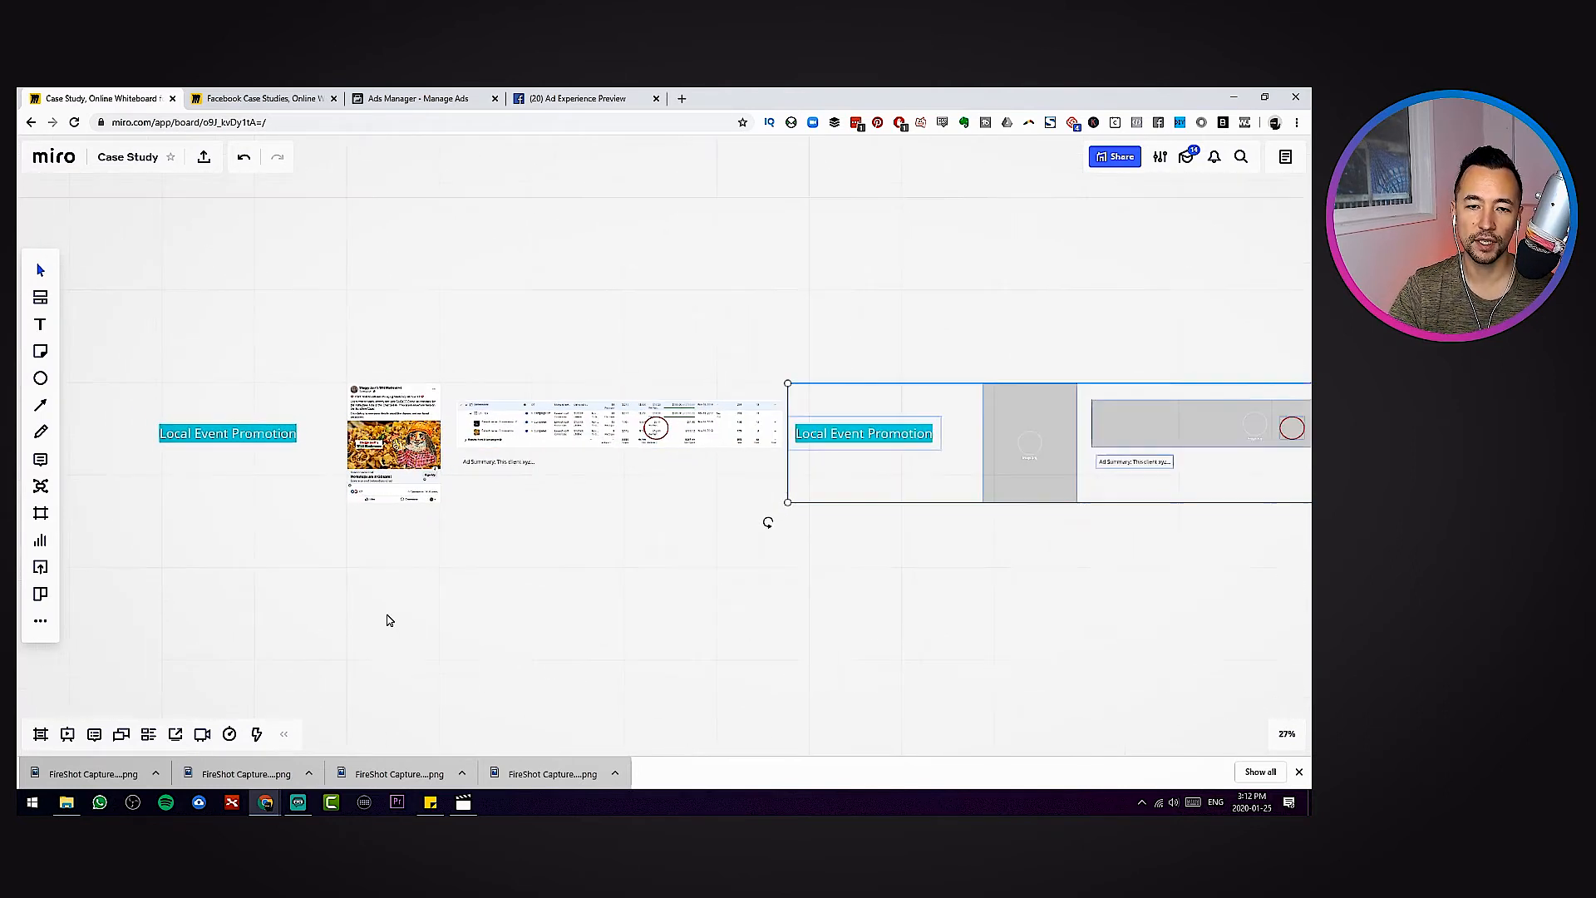
{"action": "left_click_drag", "start_coordinate": [820, 482], "coordinate": [273, 623]}
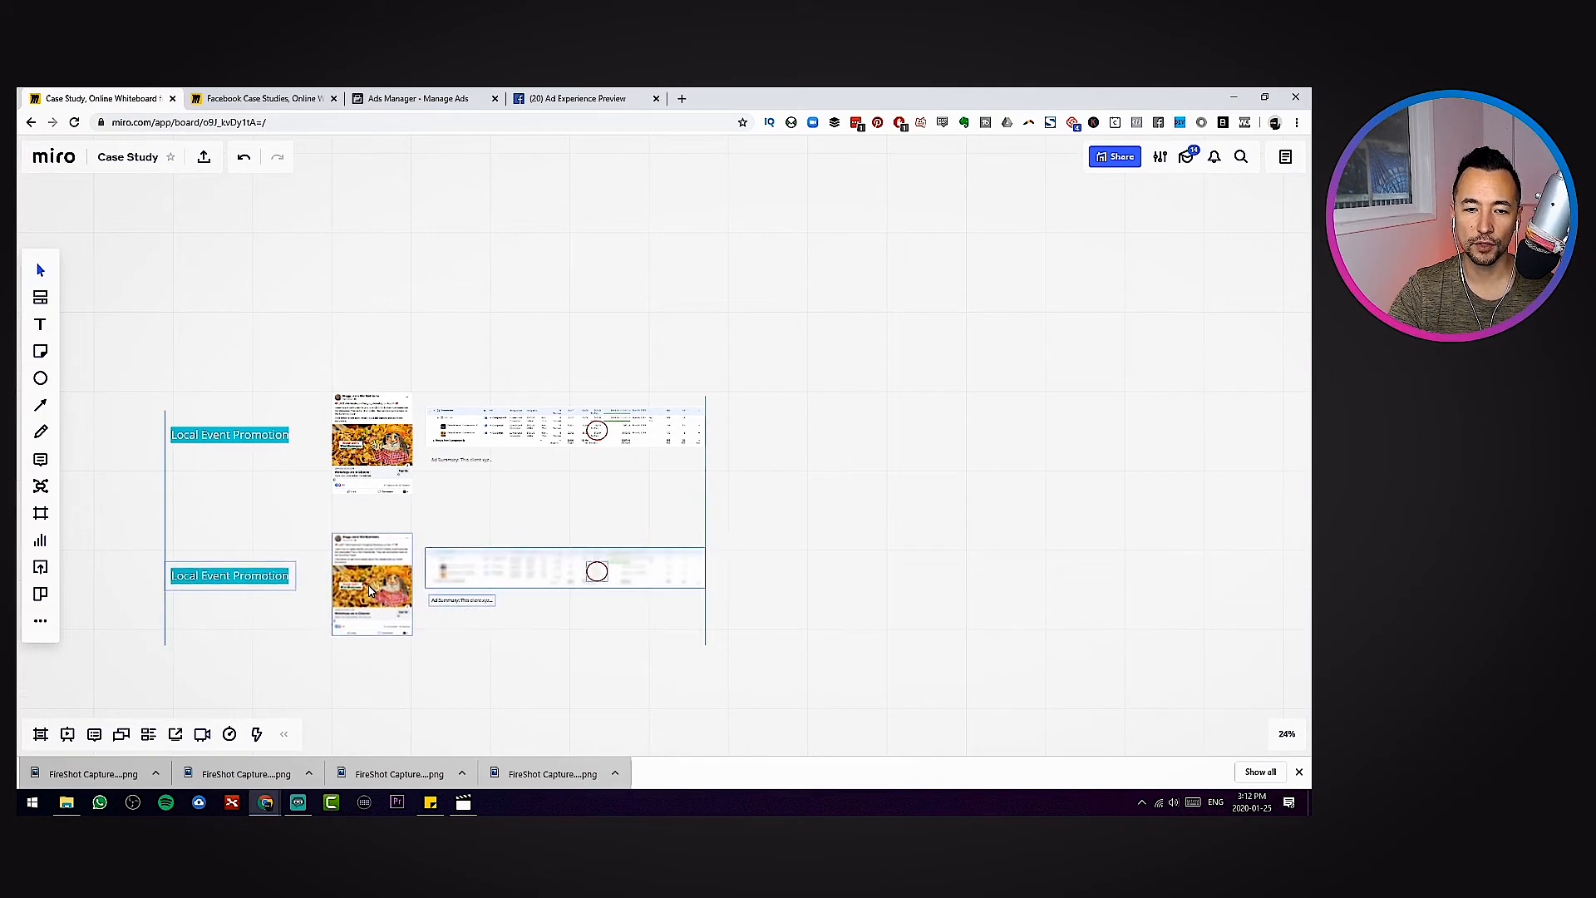
{"action": "key", "text": "ctrl+v"}
{"action": "left_click_drag", "start_coordinate": [927, 578], "coordinate": [379, 709]}
{"action": "left_click", "coordinate": [817, 632]}
{"action": "left_click_drag", "start_coordinate": [817, 632], "coordinate": [859, 482]}
Change the second row's label to "Consulting Offer" and the third row's label to "Broad Reach"
{"action": "double_click", "coordinate": [260, 440]}
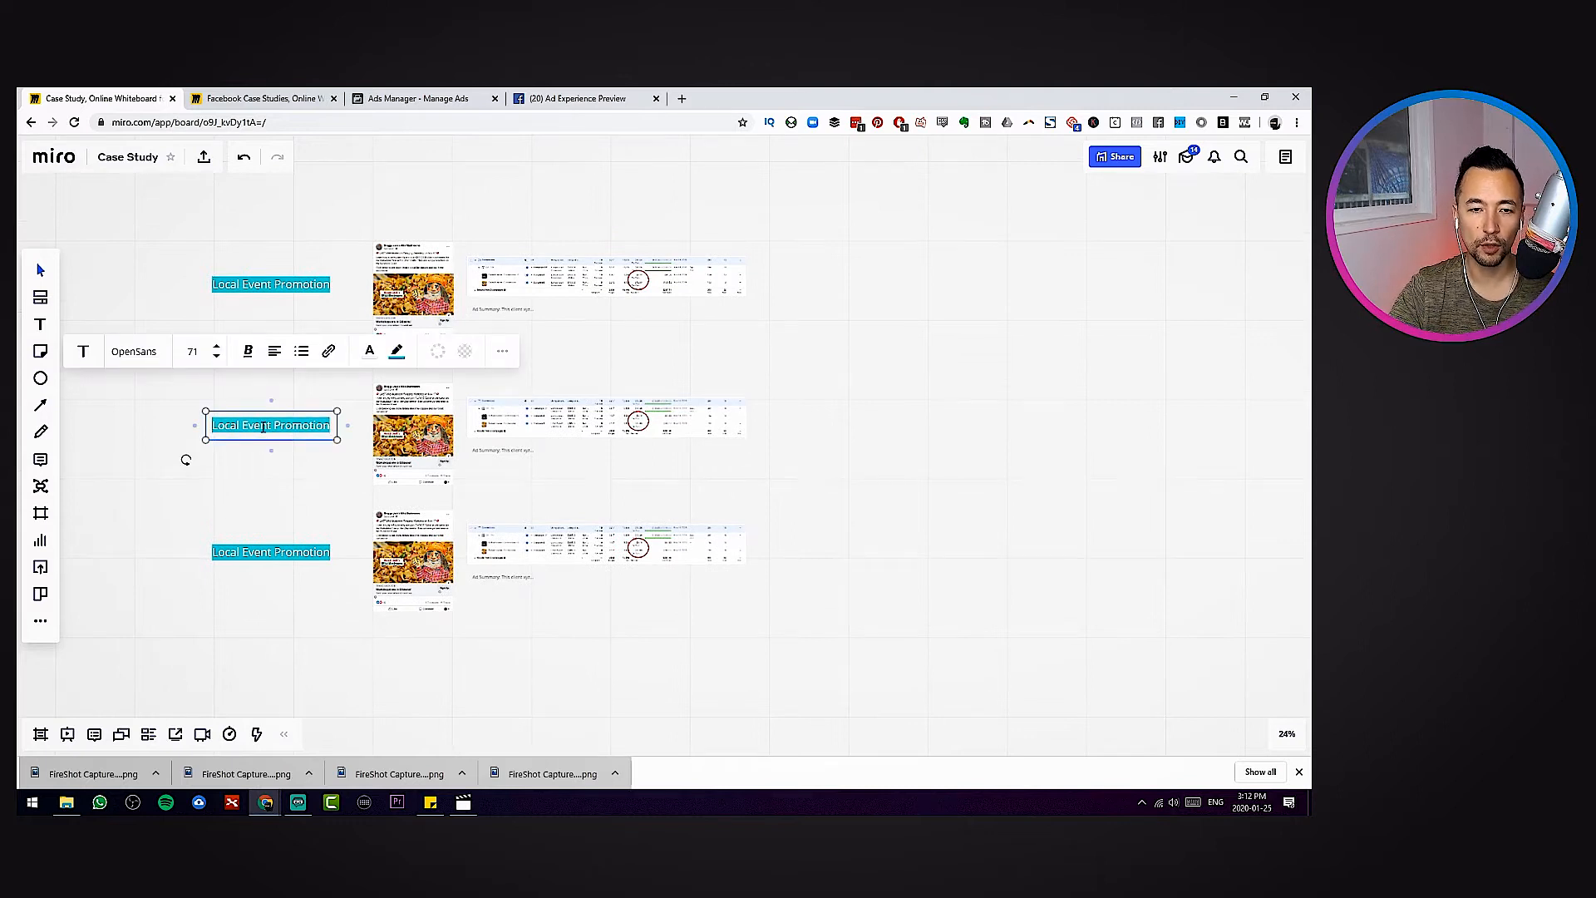
{"action": "type", "text": "Consulting Offer"}
{"action": "left_click", "coordinate": [266, 576]}
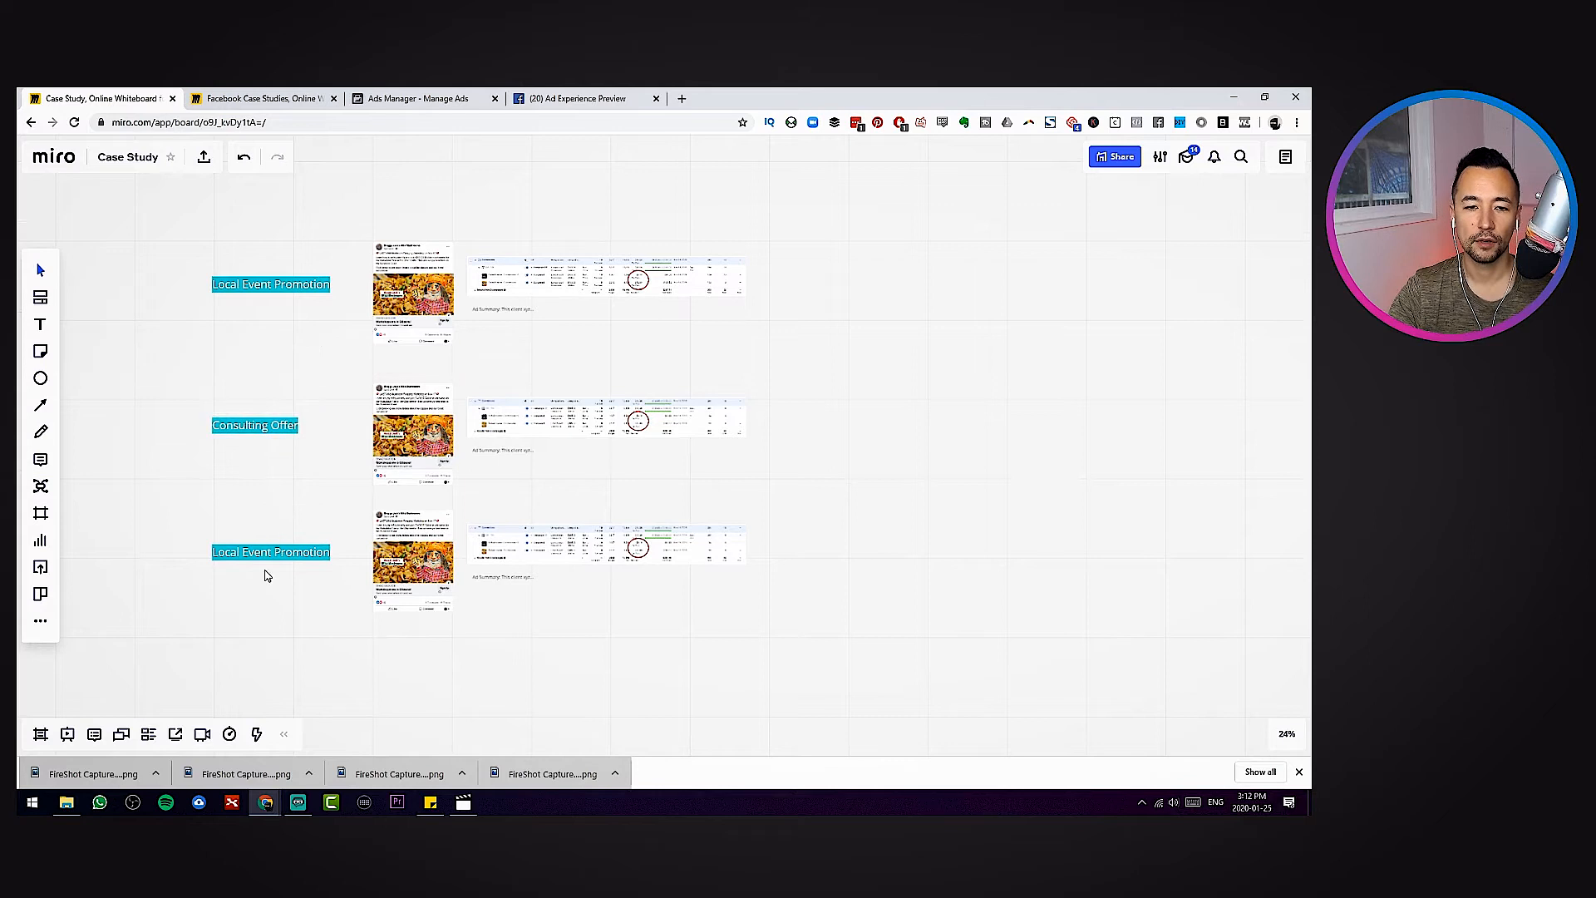
{"action": "double_click", "coordinate": [277, 555]}
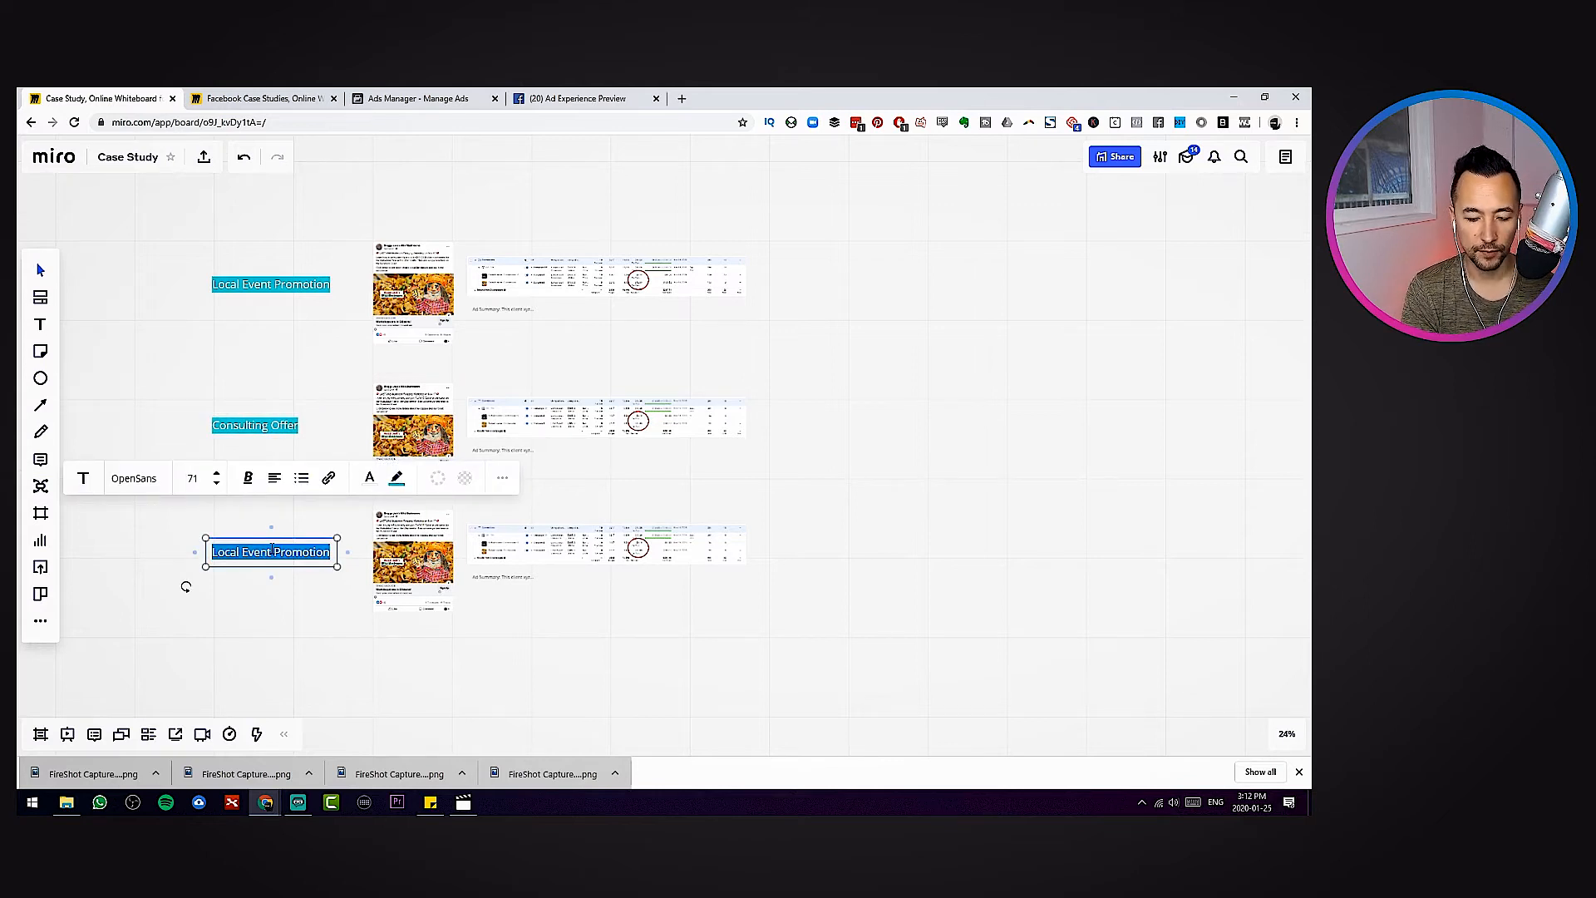
{"action": "type", "text": "Broad Rea"}
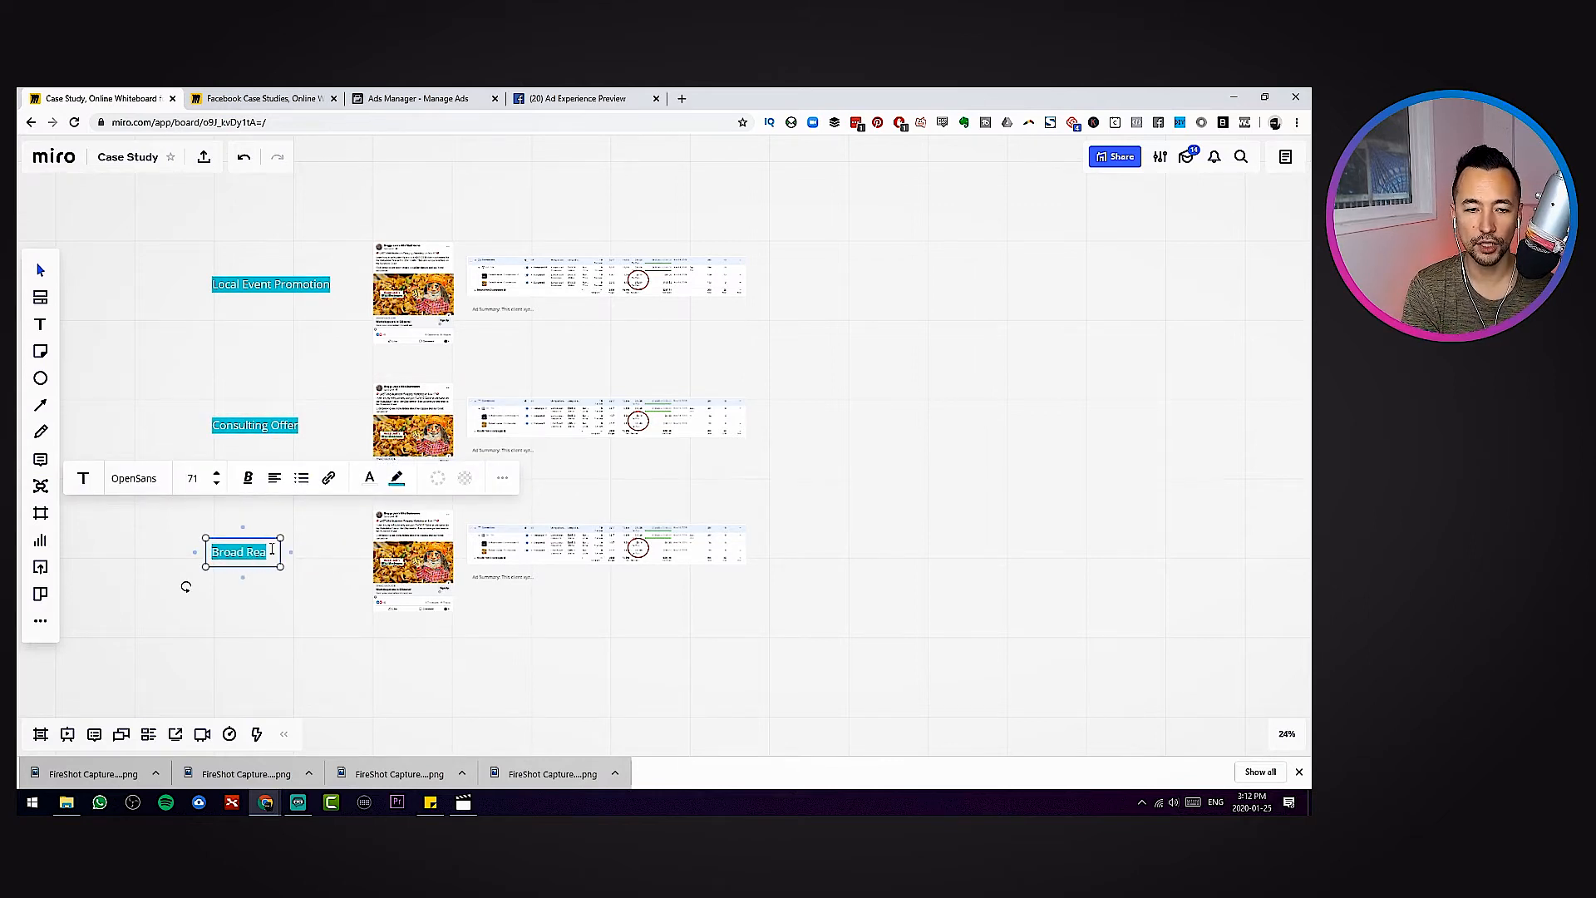
{"action": "type", "text": "ch"}
{"action": "left_click", "coordinate": [331, 572]}
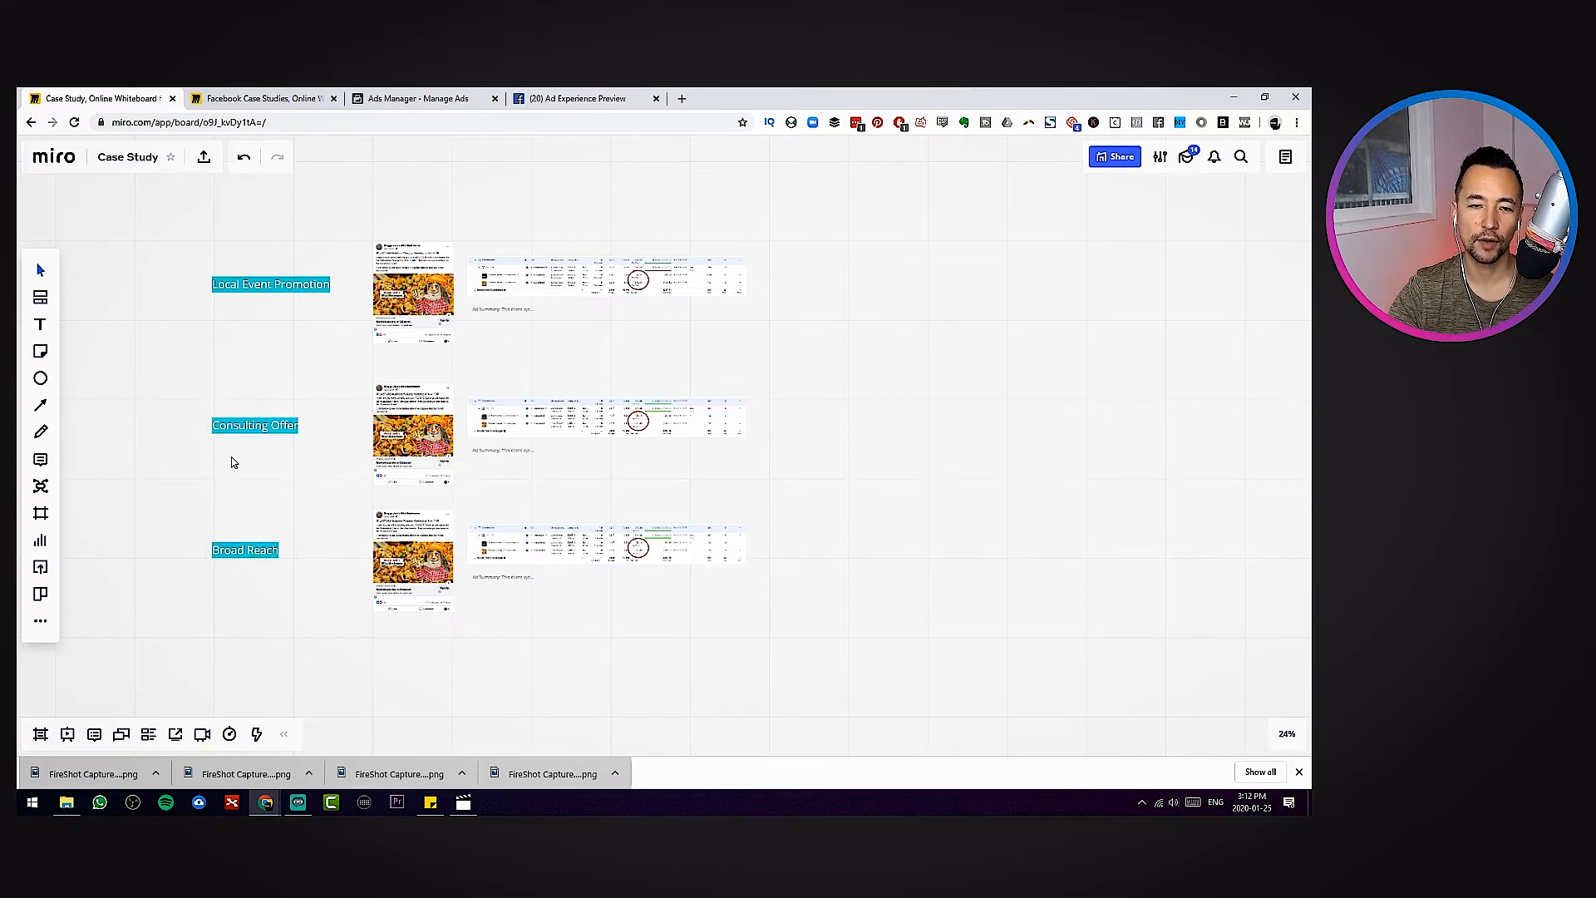
Add the title "FB AD Campaign Case Studies" above the rows and enlarge it to font size 203
{"action": "scroll", "coordinate": [648, 331], "scroll_direction": "up", "scroll_amount": 2}
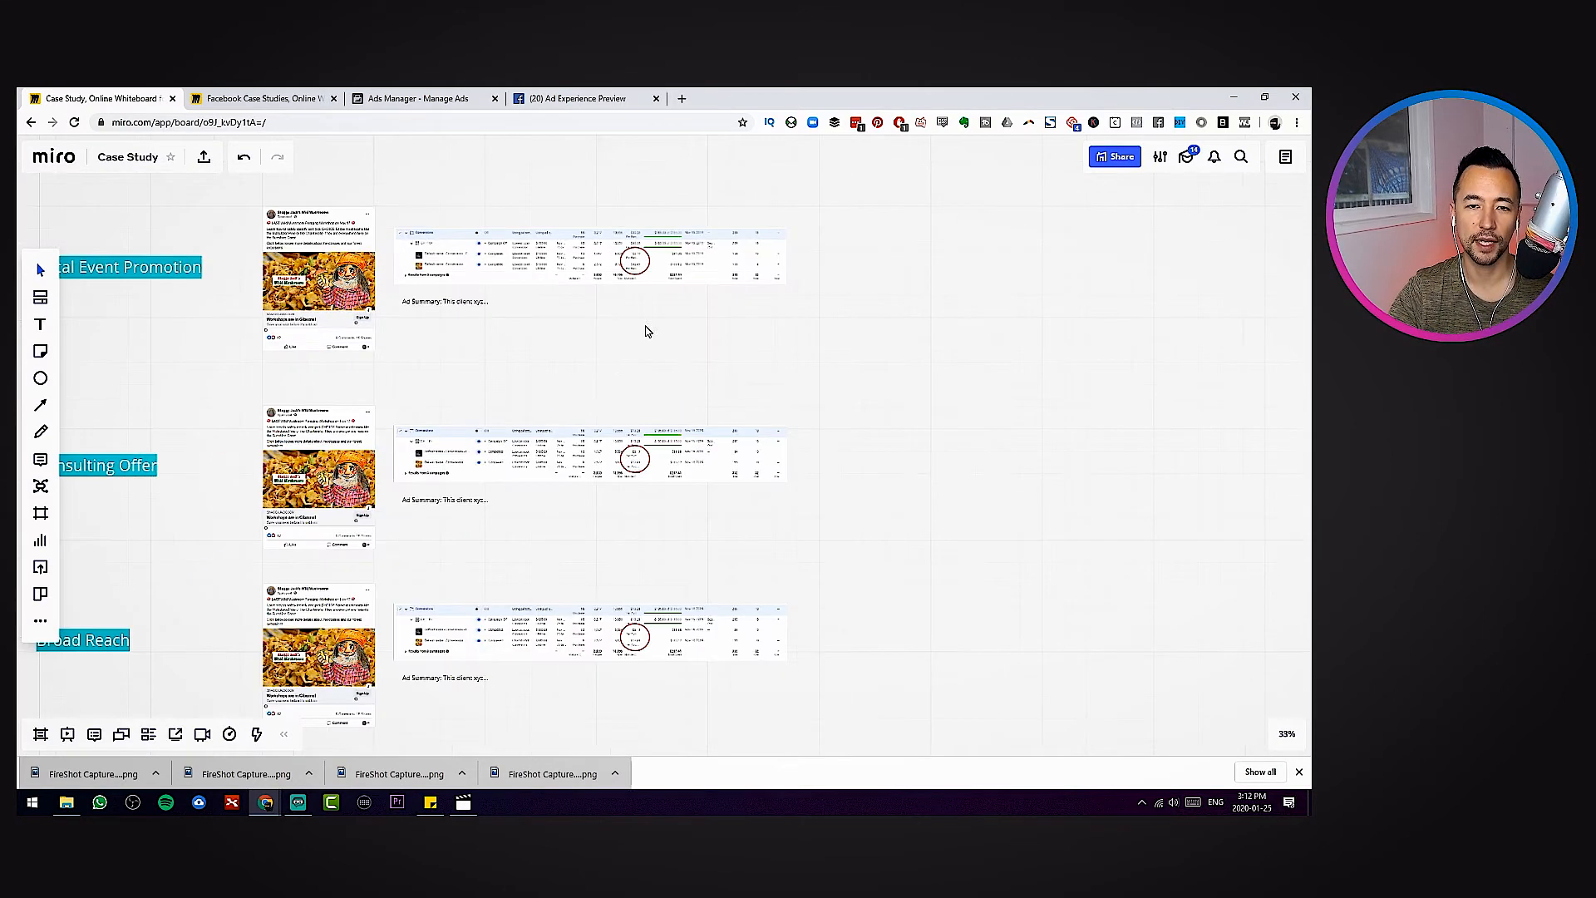
{"action": "scroll", "coordinate": [780, 352], "scroll_direction": "down", "scroll_amount": 4}
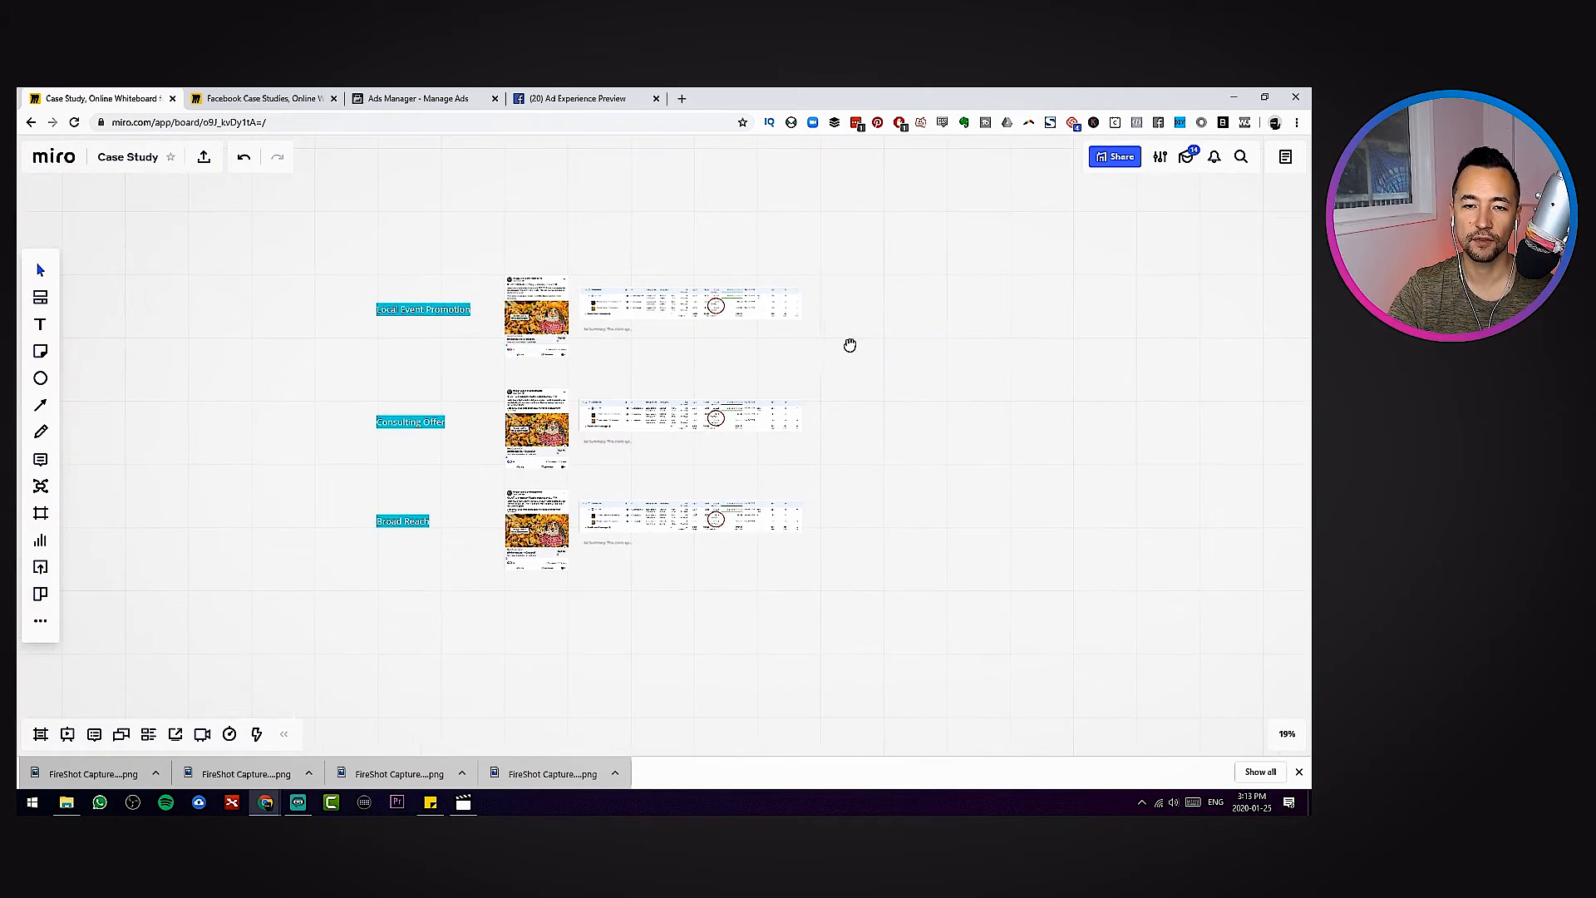
{"action": "left_click", "coordinate": [40, 324]}
{"action": "left_click", "coordinate": [522, 210]}
{"action": "type", "text": "FB A"}
{"action": "type", "text": "D Campaign"}
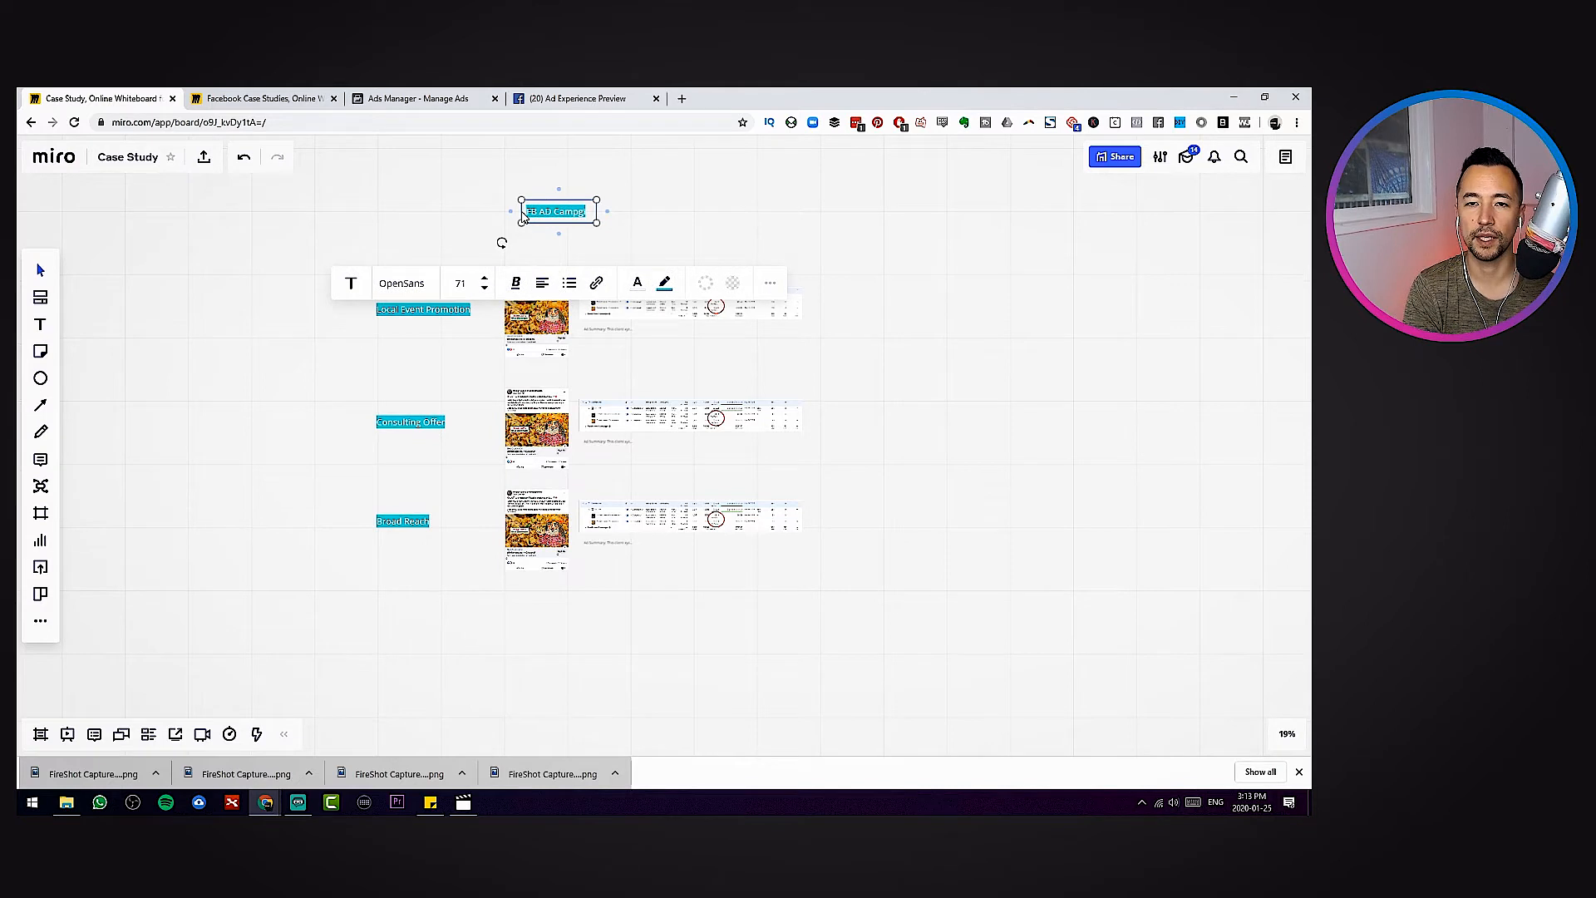
{"action": "type", "text": " Case Studye"}
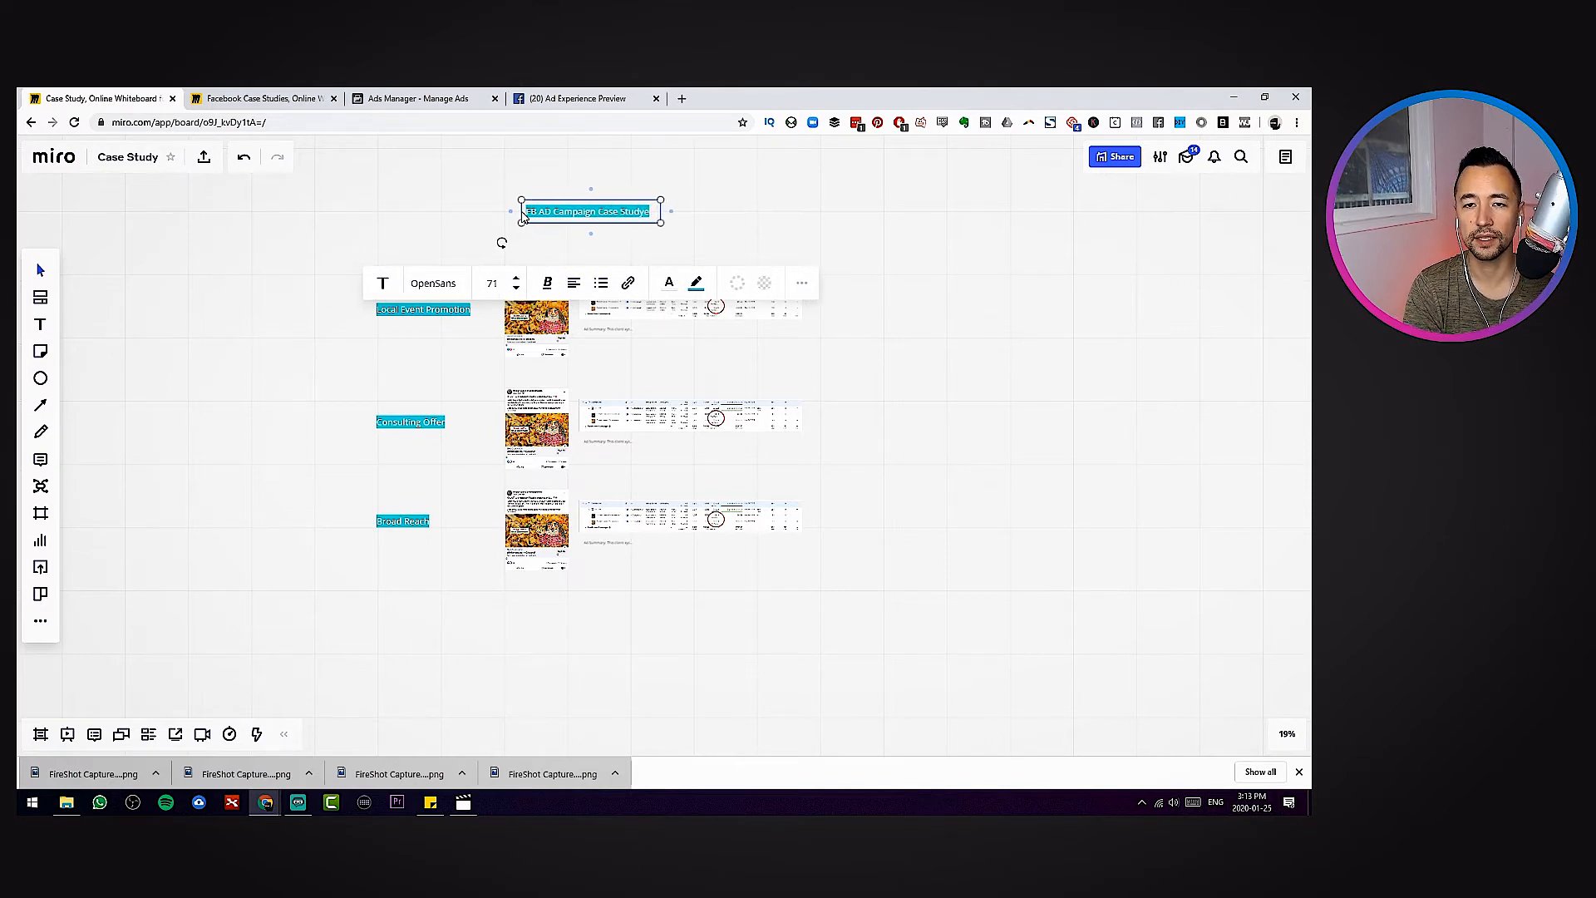
{"action": "key", "text": "BackSpace"}
{"action": "key", "text": "BackSpace"}
{"action": "type", "text": "ies"}
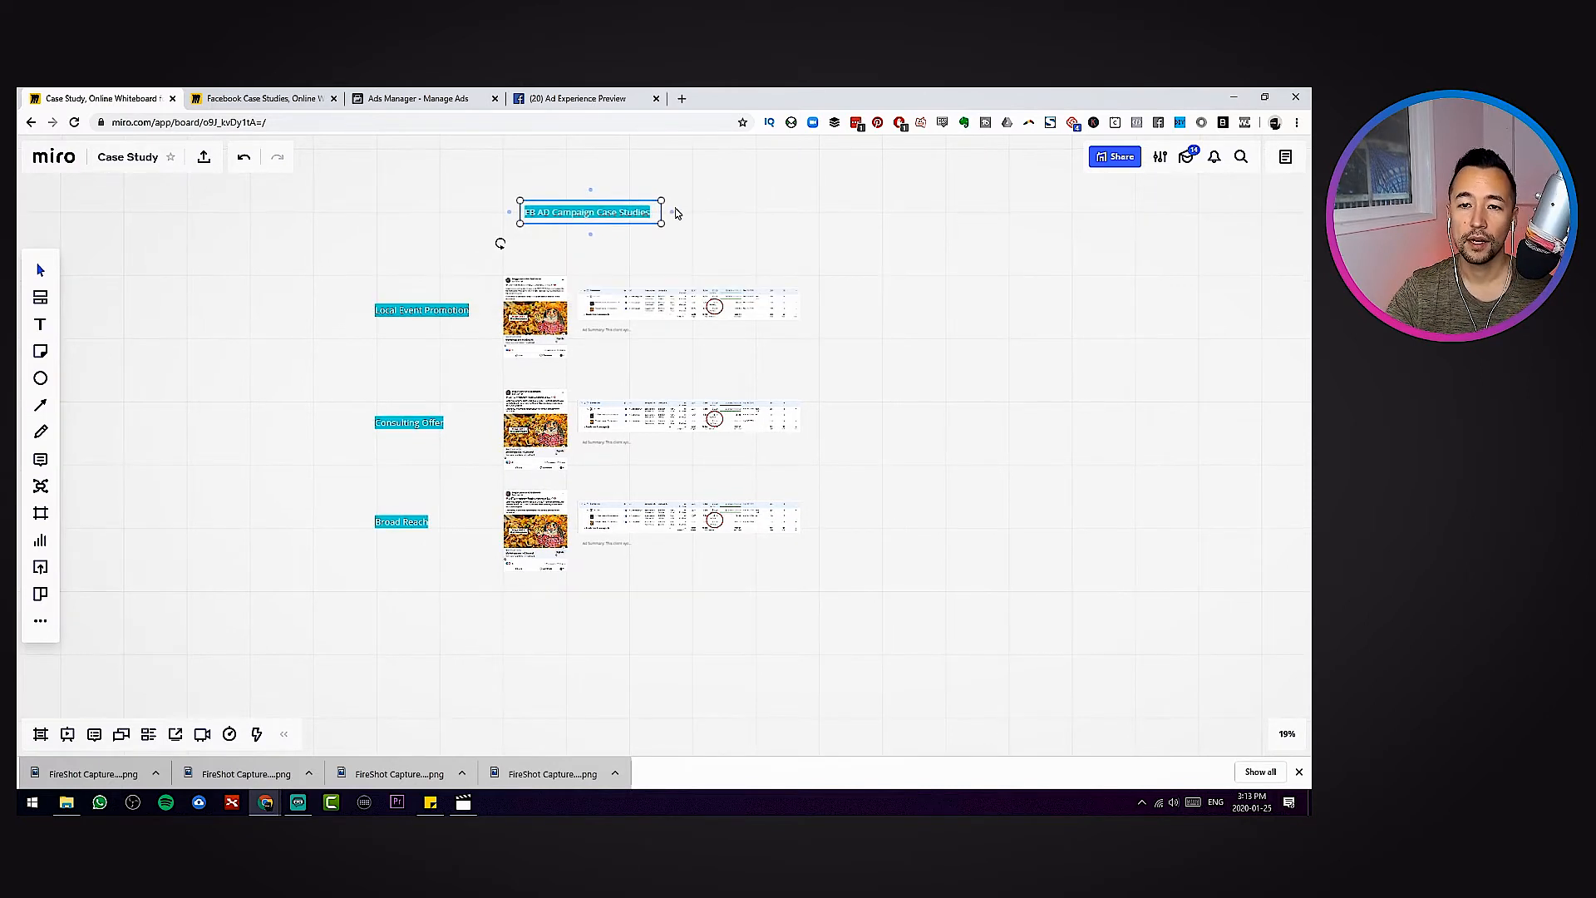
{"action": "left_click_drag", "start_coordinate": [661, 199], "coordinate": [926, 157]}
{"action": "left_click_drag", "start_coordinate": [787, 200], "coordinate": [657, 223]}
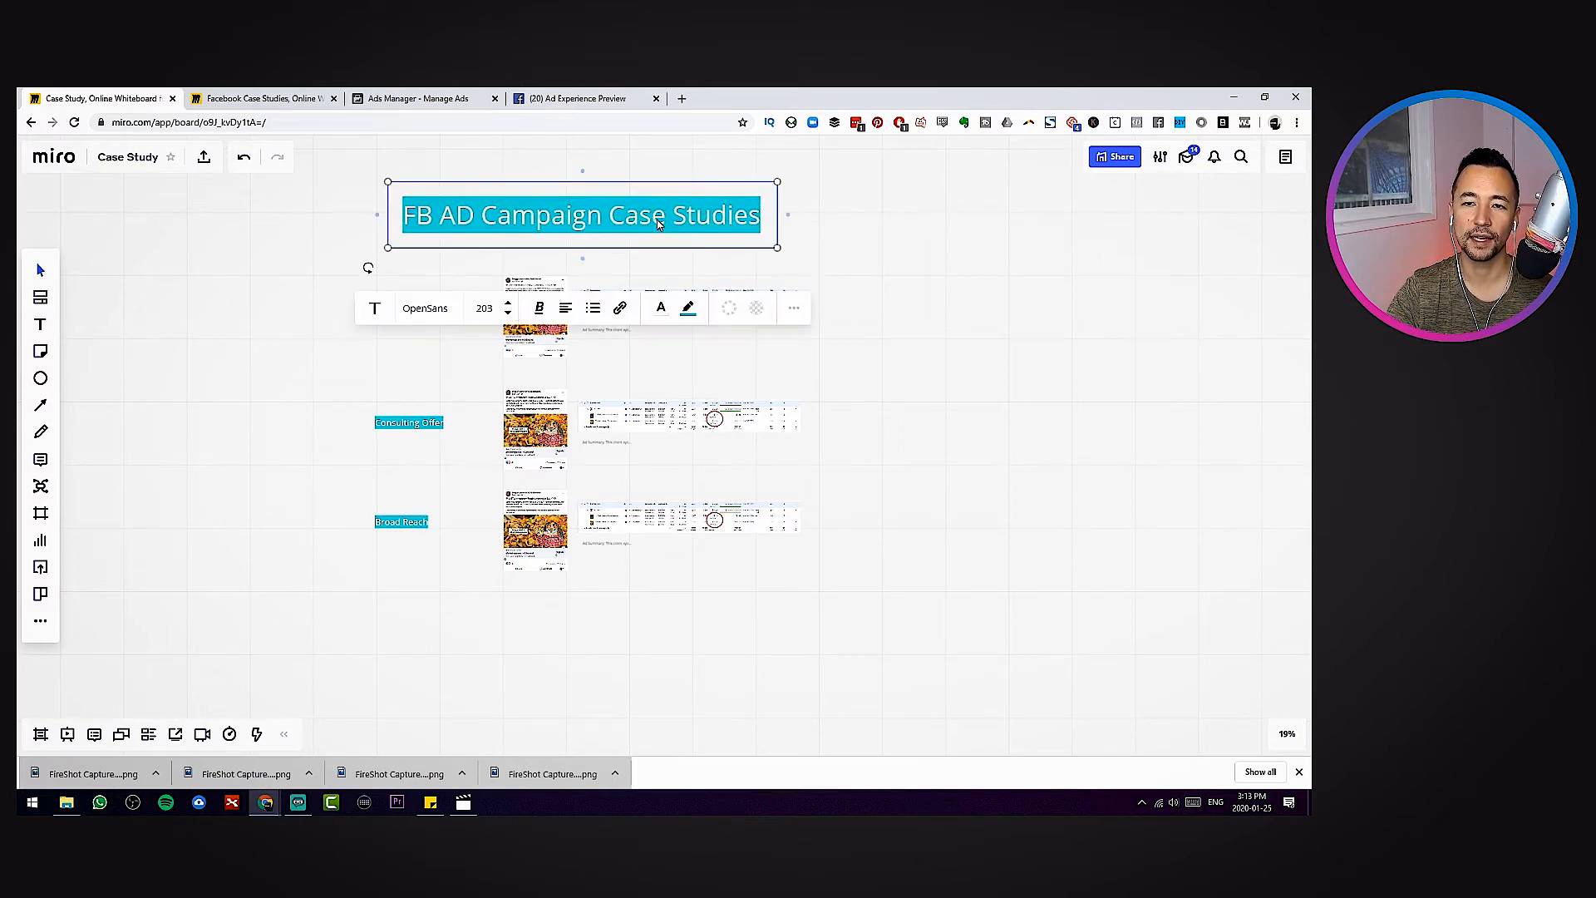
Change the title's highlight color to amber and shift the title to the right above the rows
{"action": "double_click", "coordinate": [657, 221]}
{"action": "left_click", "coordinate": [703, 310]}
{"action": "left_click", "coordinate": [728, 345]}
{"action": "left_click", "coordinate": [927, 367]}
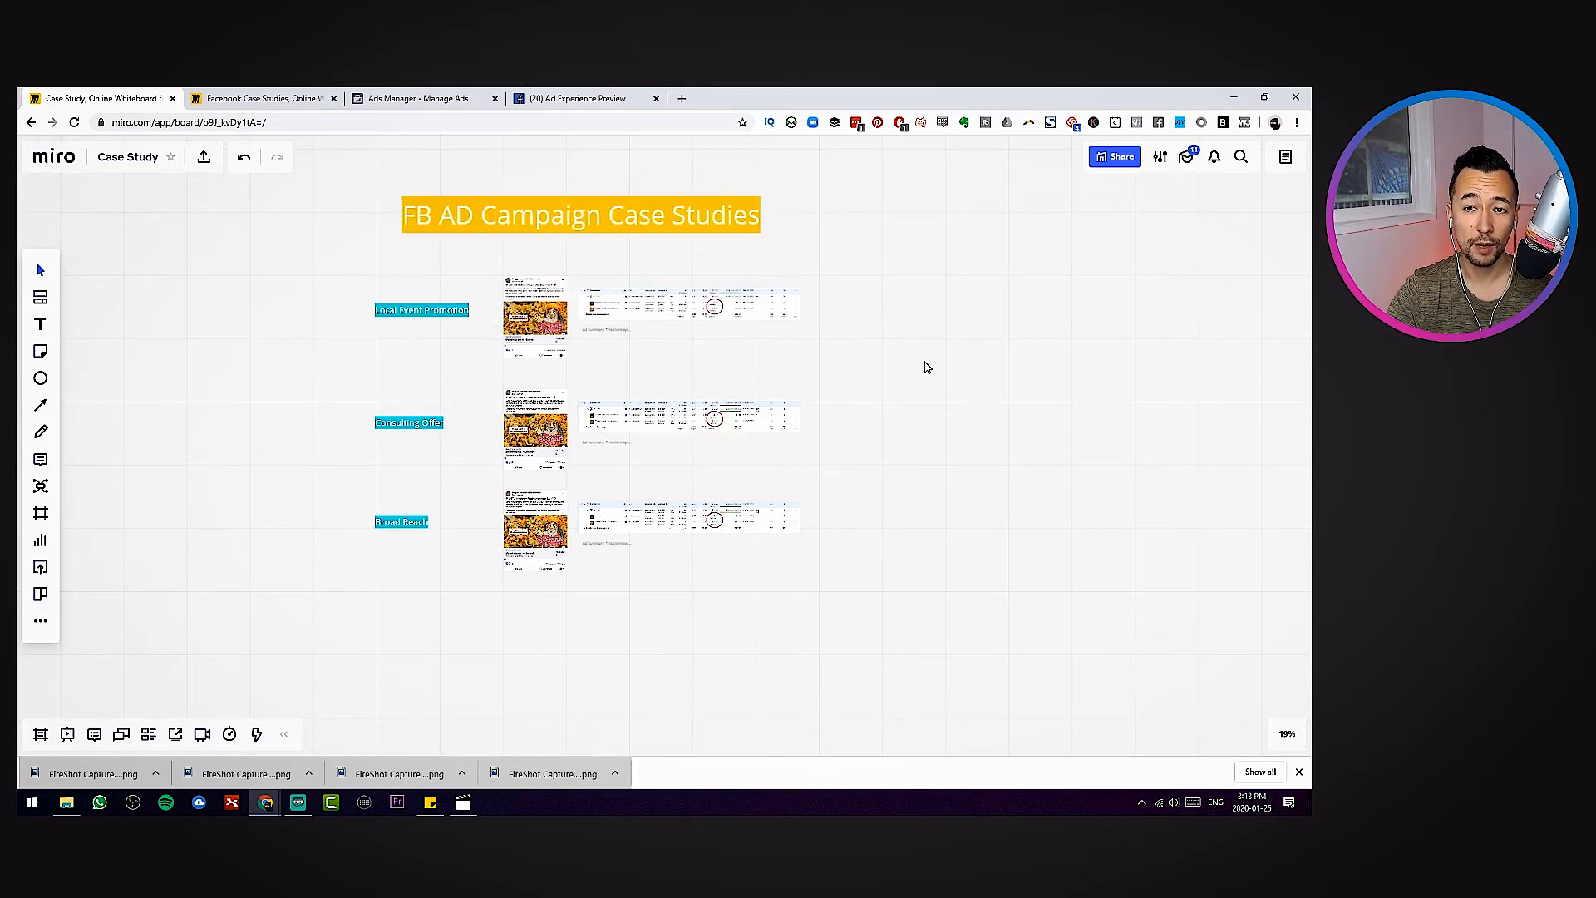
{"action": "left_click_drag", "start_coordinate": [948, 413], "coordinate": [813, 442]}
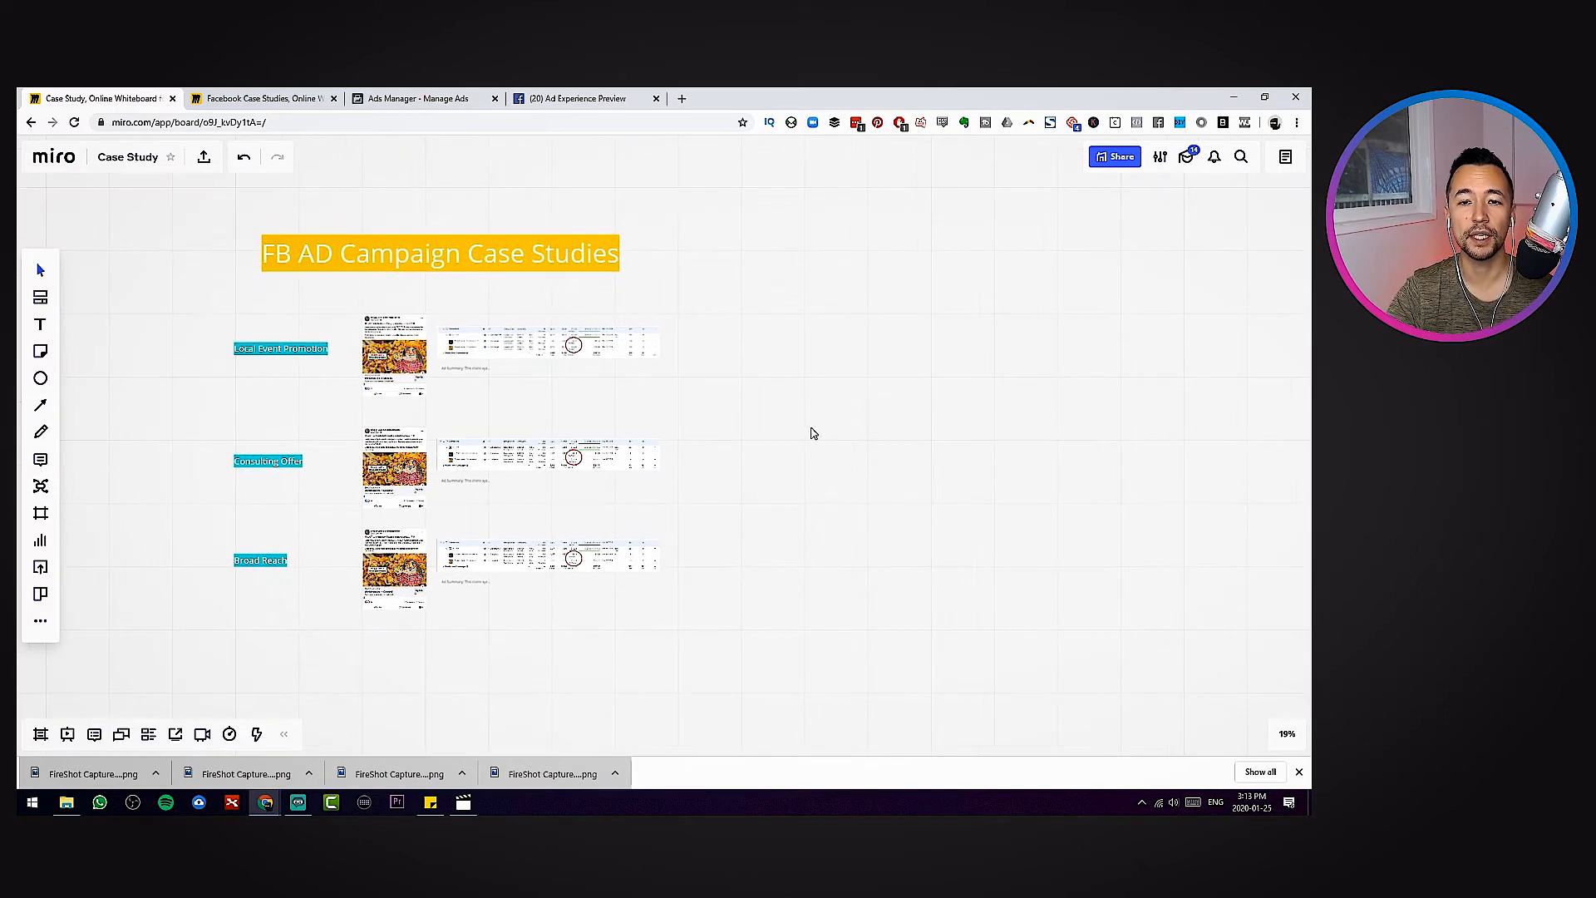
{"action": "left_click_drag", "start_coordinate": [539, 272], "coordinate": [709, 270]}
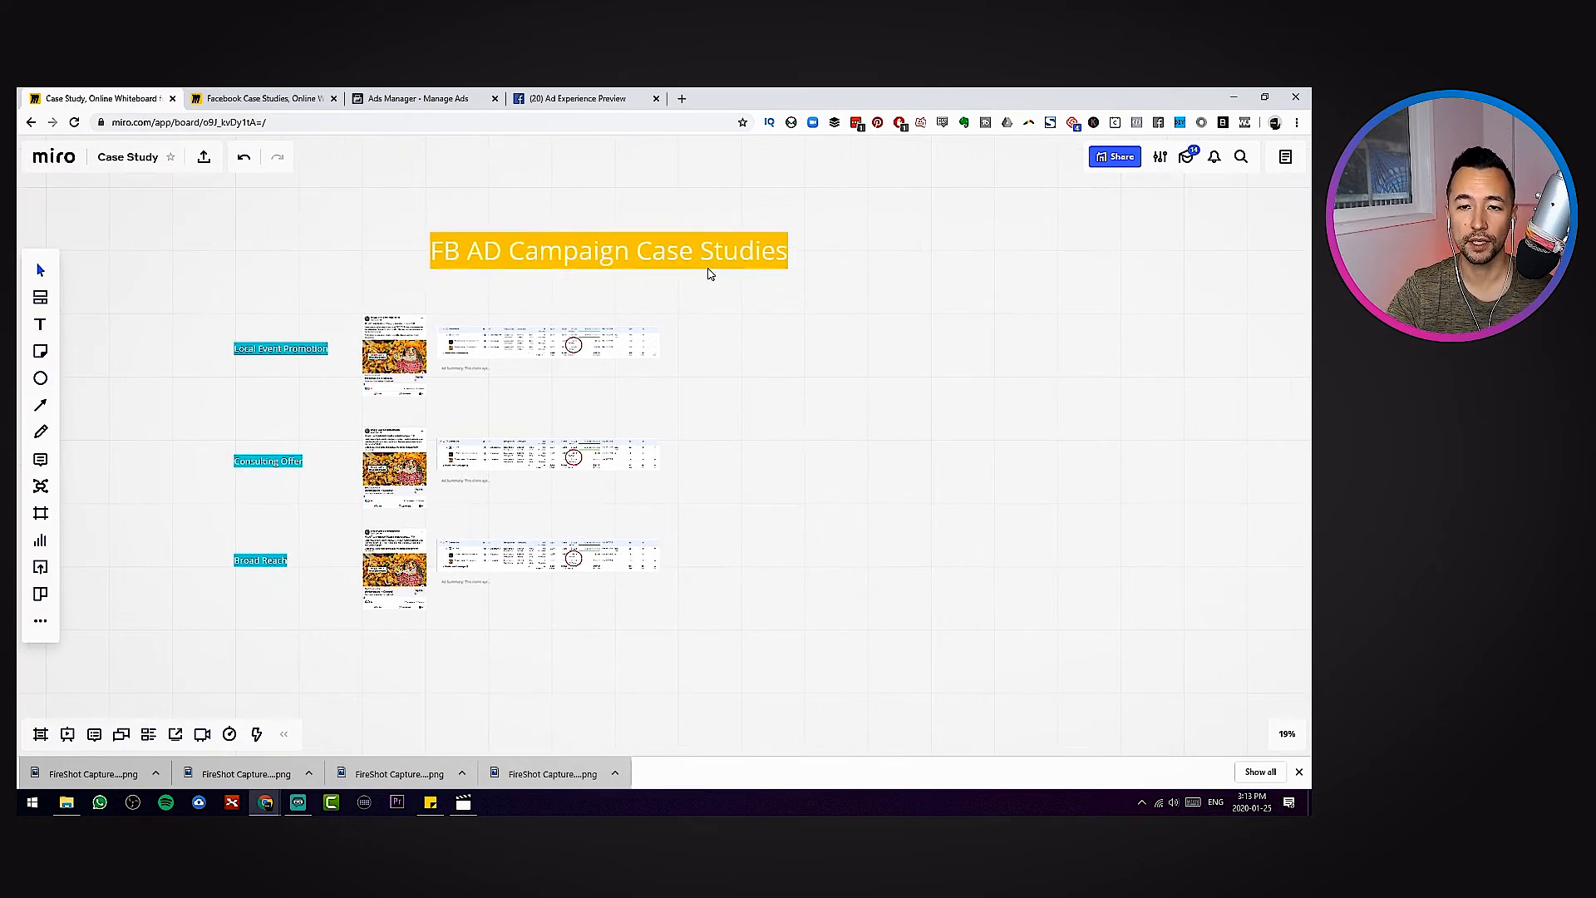
Duplicate the Local Event Promotion label and place the copy to the right of the first row's campaign results
{"action": "left_click", "coordinate": [304, 356]}
{"action": "key", "text": "ctrl+c"}
{"action": "key", "text": "ctrl+v"}
{"action": "left_click_drag", "start_coordinate": [178, 350], "coordinate": [763, 346]}
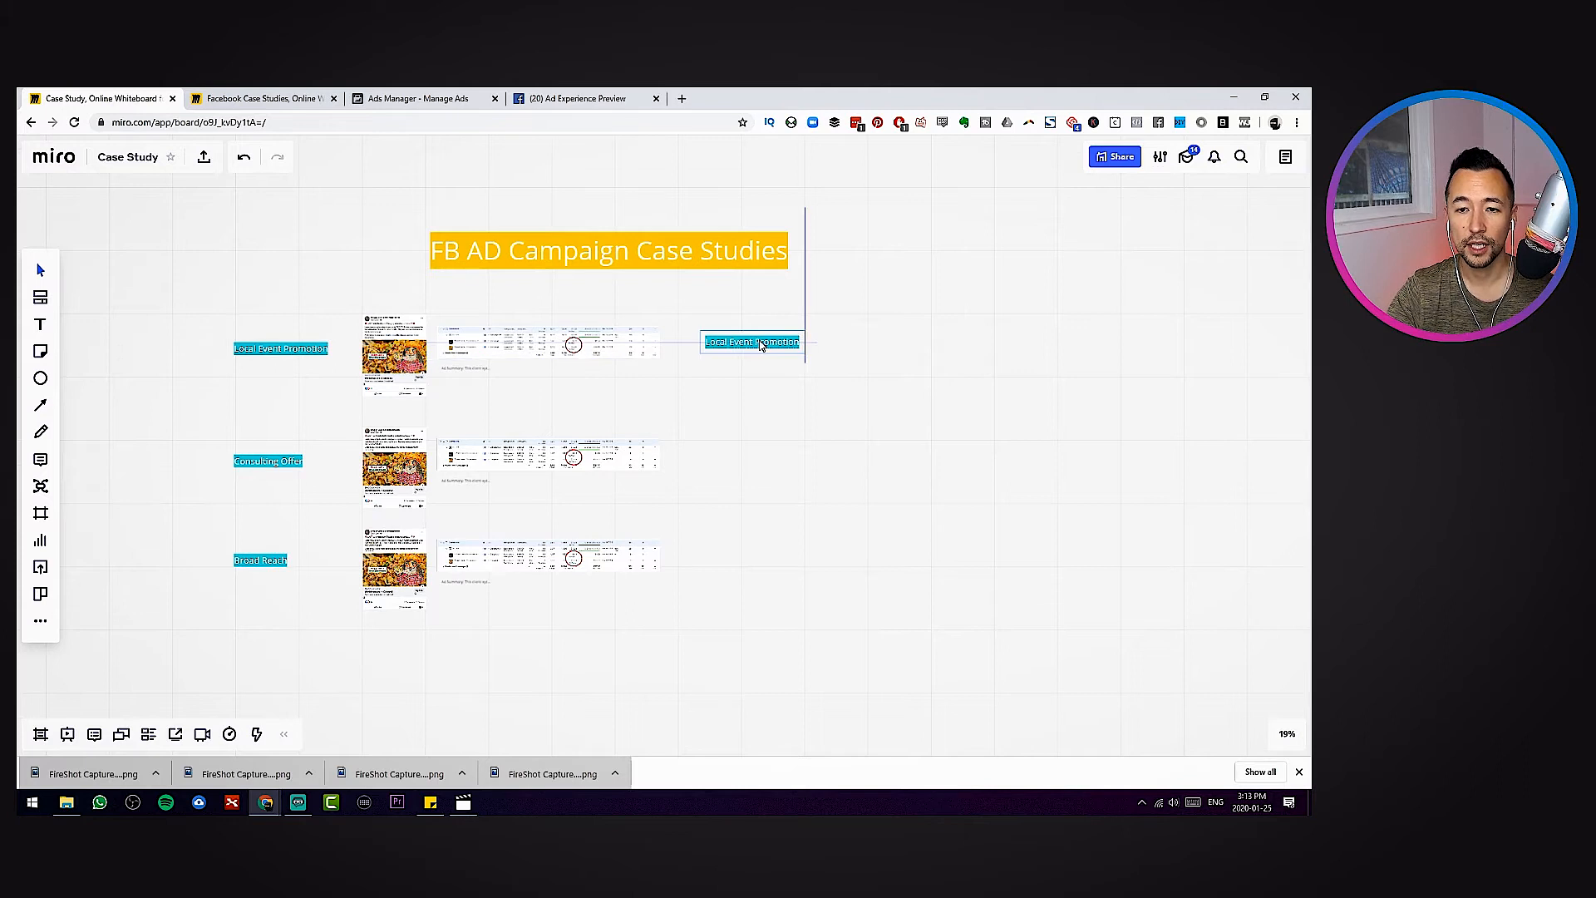
Examine the circled cost-per-purchase figures and the amount spent in the first row's campaign results
{"action": "scroll", "coordinate": [581, 374], "scroll_direction": "up", "scroll_amount": 15}
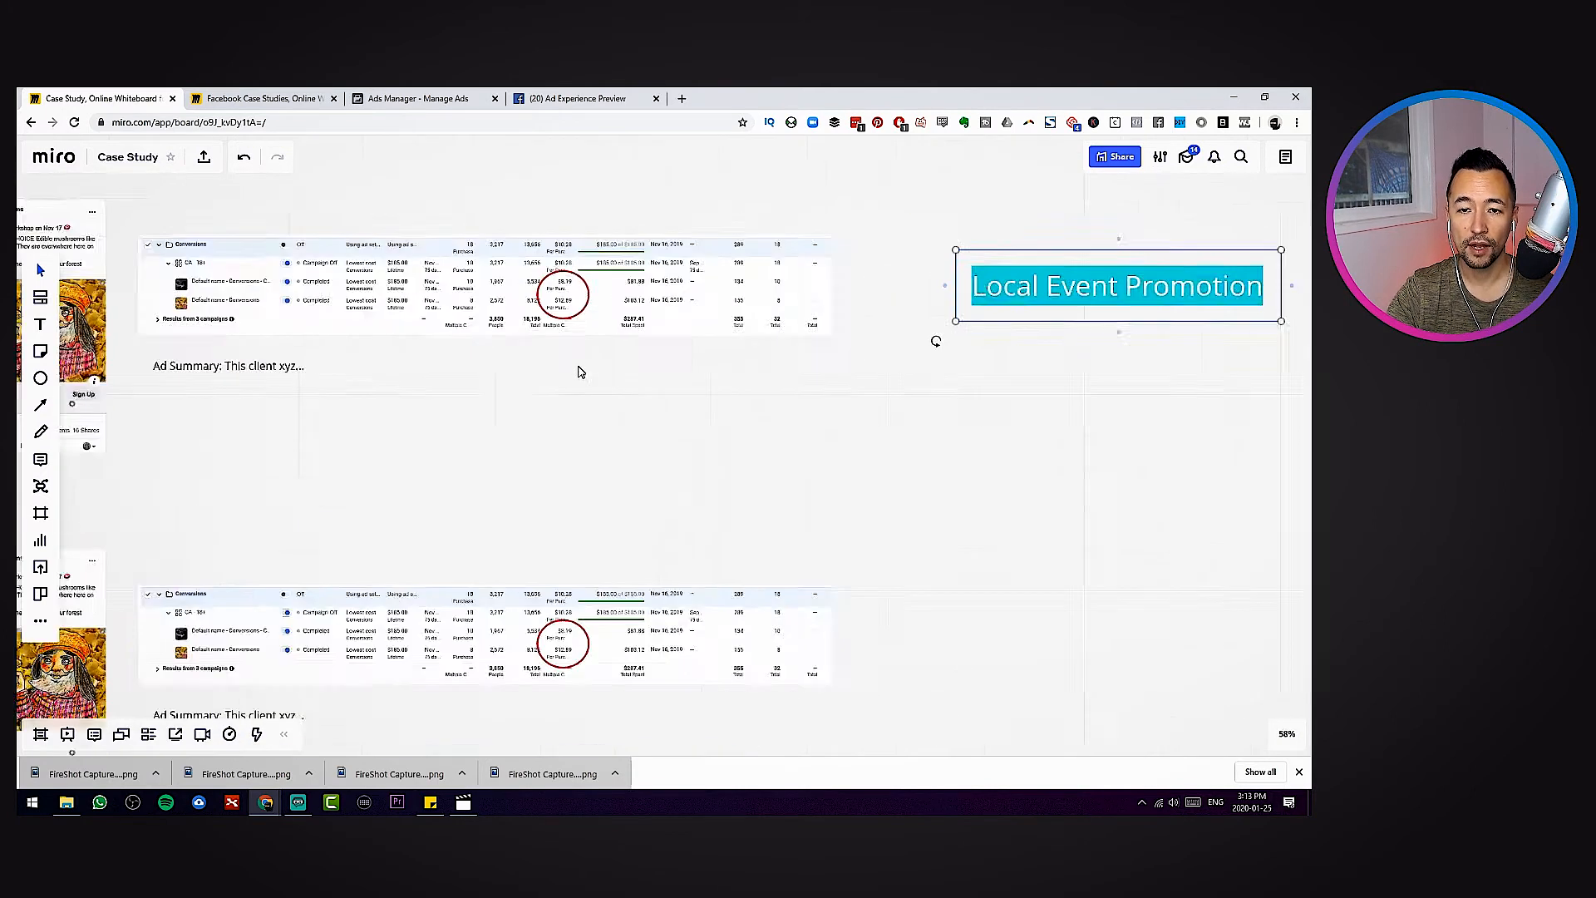
{"action": "scroll", "coordinate": [565, 457], "scroll_direction": "down", "scroll_amount": 5}
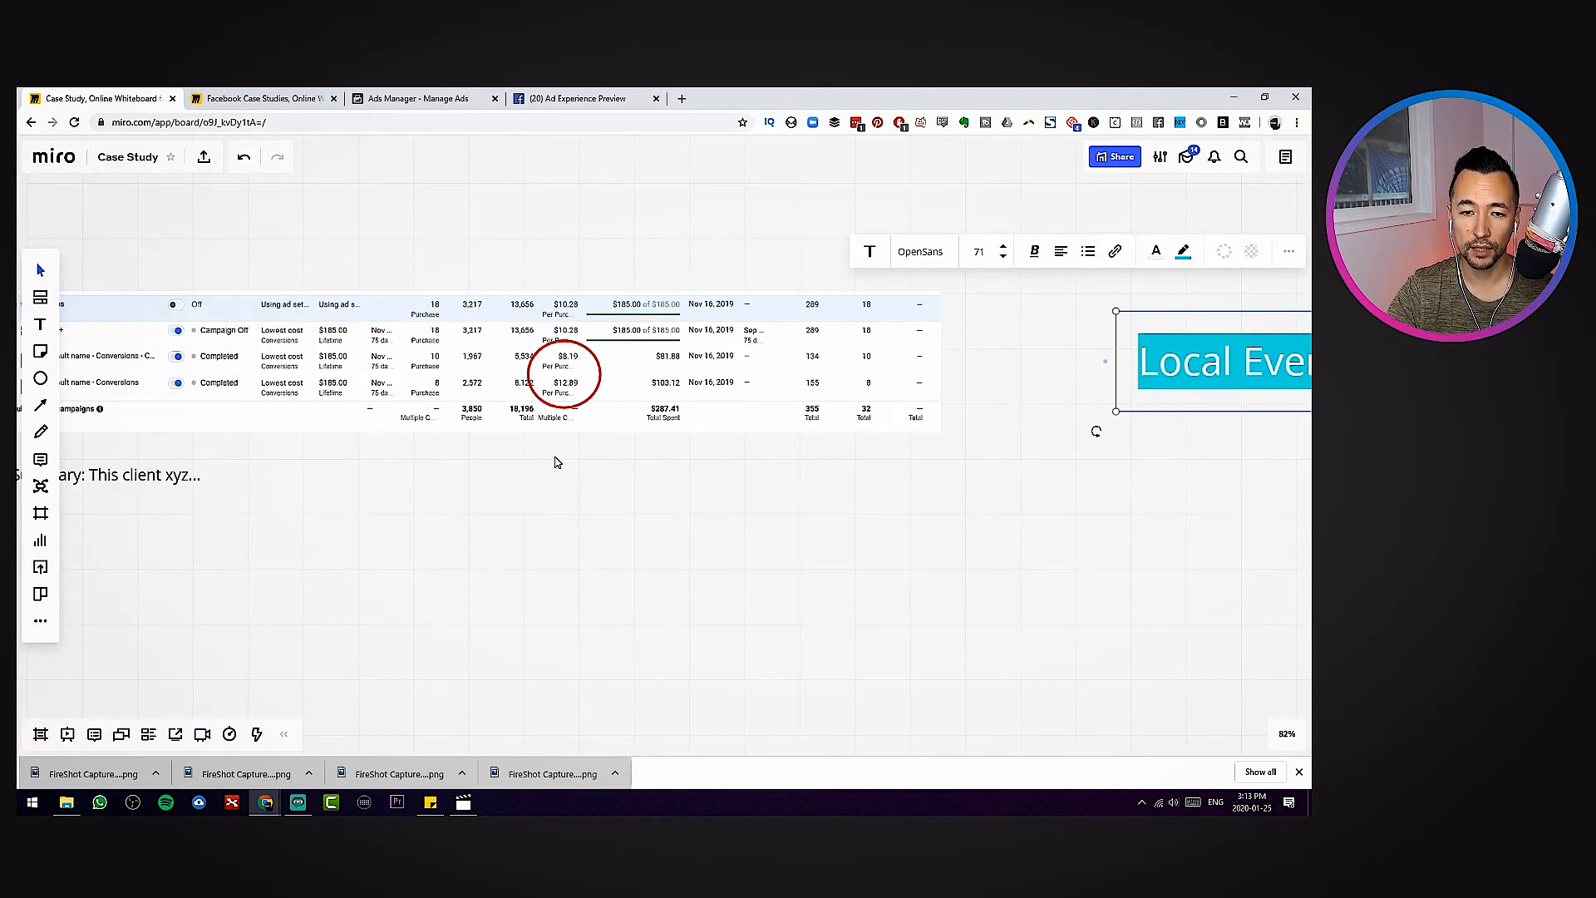
{"action": "scroll", "coordinate": [556, 463], "scroll_direction": "up", "scroll_amount": 5}
{"action": "scroll", "coordinate": [555, 464], "scroll_direction": "down", "scroll_amount": 5}
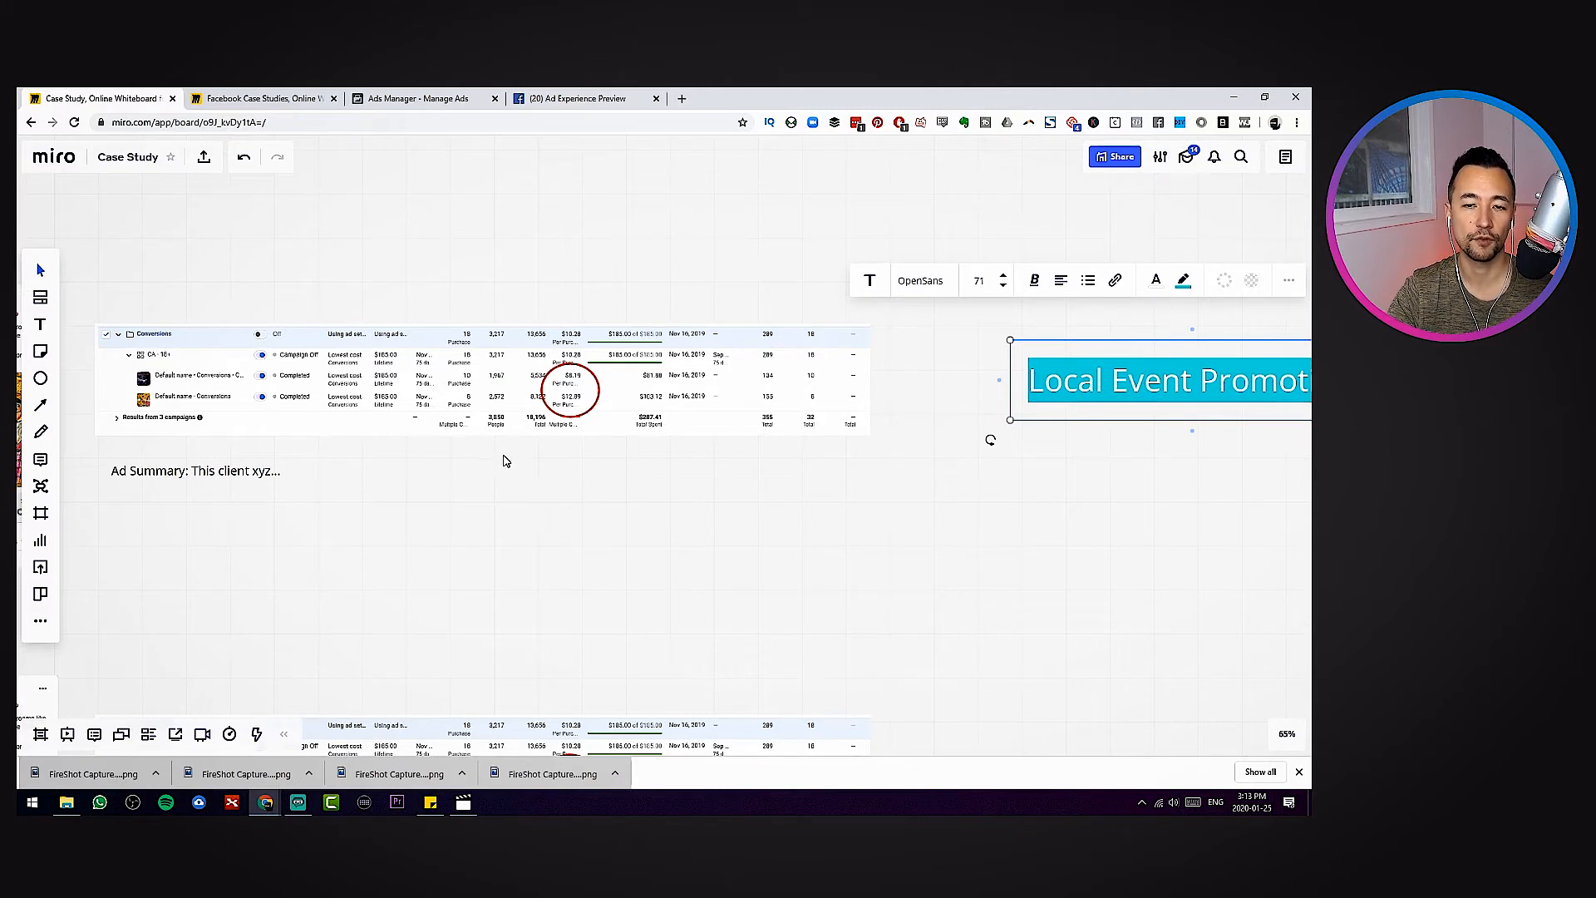
{"action": "scroll", "coordinate": [563, 456], "scroll_direction": "down", "scroll_amount": 3}
{"action": "scroll", "coordinate": [563, 456], "scroll_direction": "up", "scroll_amount": 5}
{"action": "scroll", "coordinate": [563, 456], "scroll_direction": "up", "scroll_amount": 2}
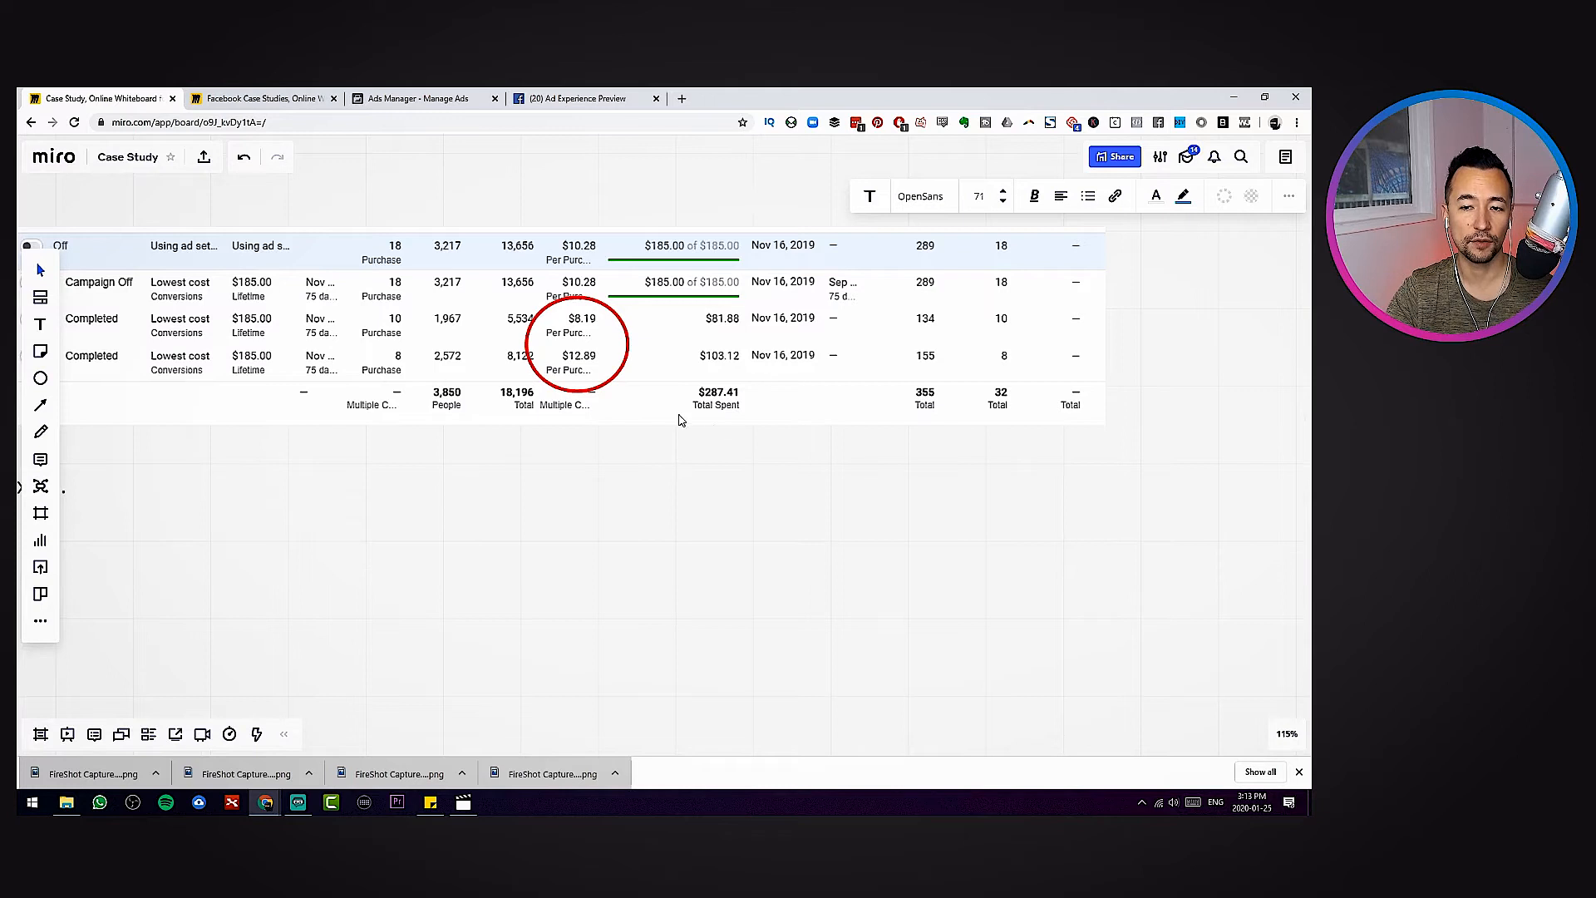
{"action": "scroll", "coordinate": [759, 412], "scroll_direction": "down", "scroll_amount": 9}
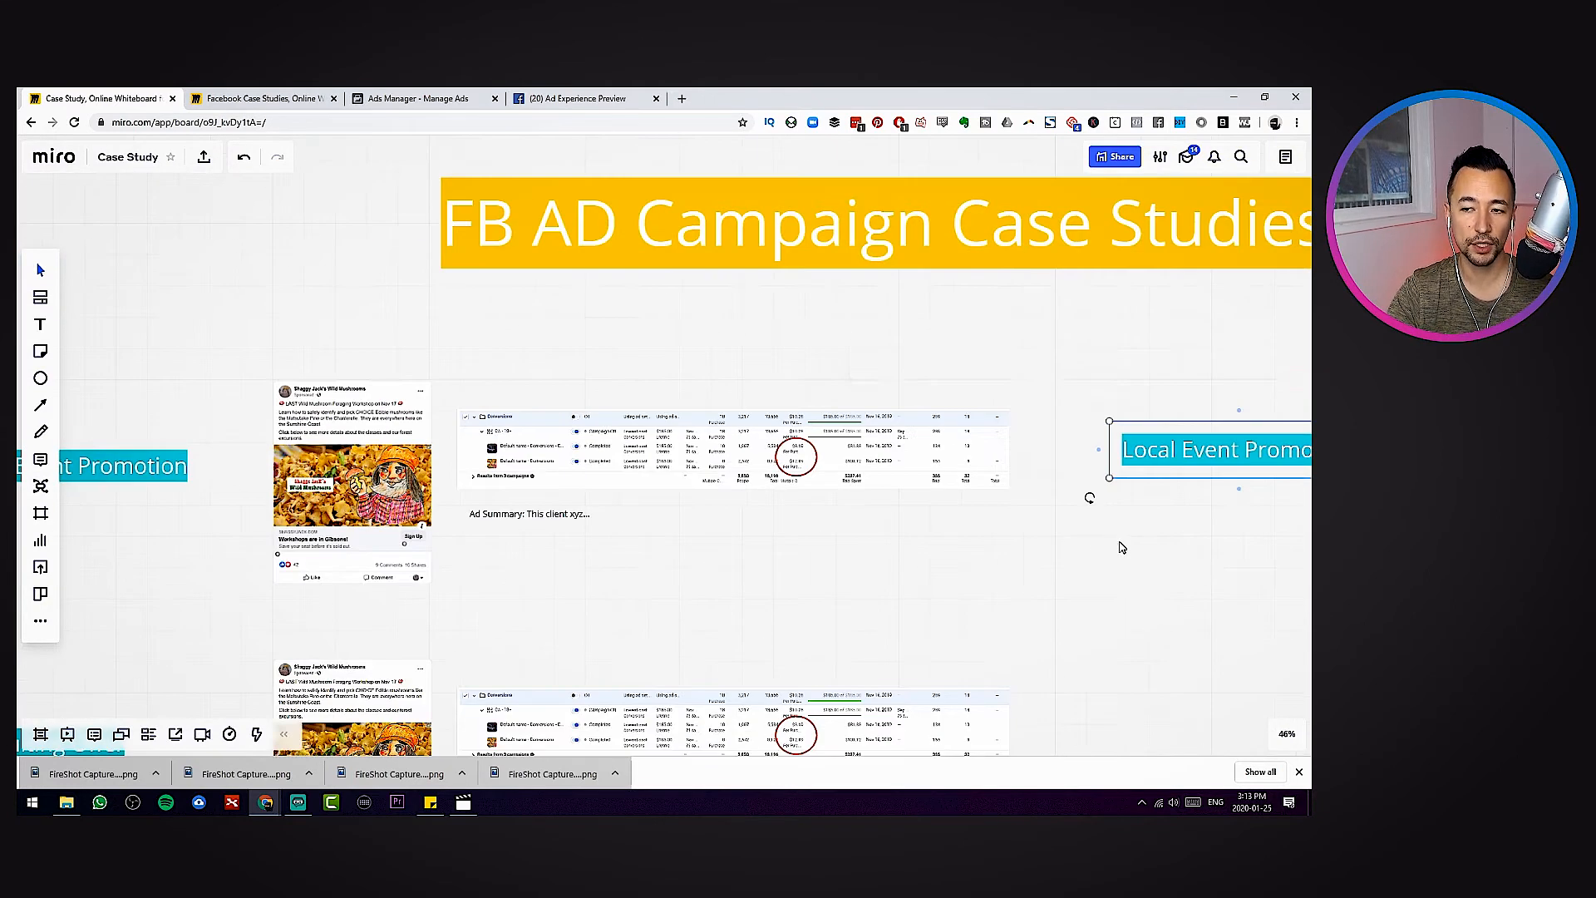
Replace the copied label's text with "3000% ROI", enlarged to font size 141, and position it beside the first row's results
{"action": "double_click", "coordinate": [991, 388]}
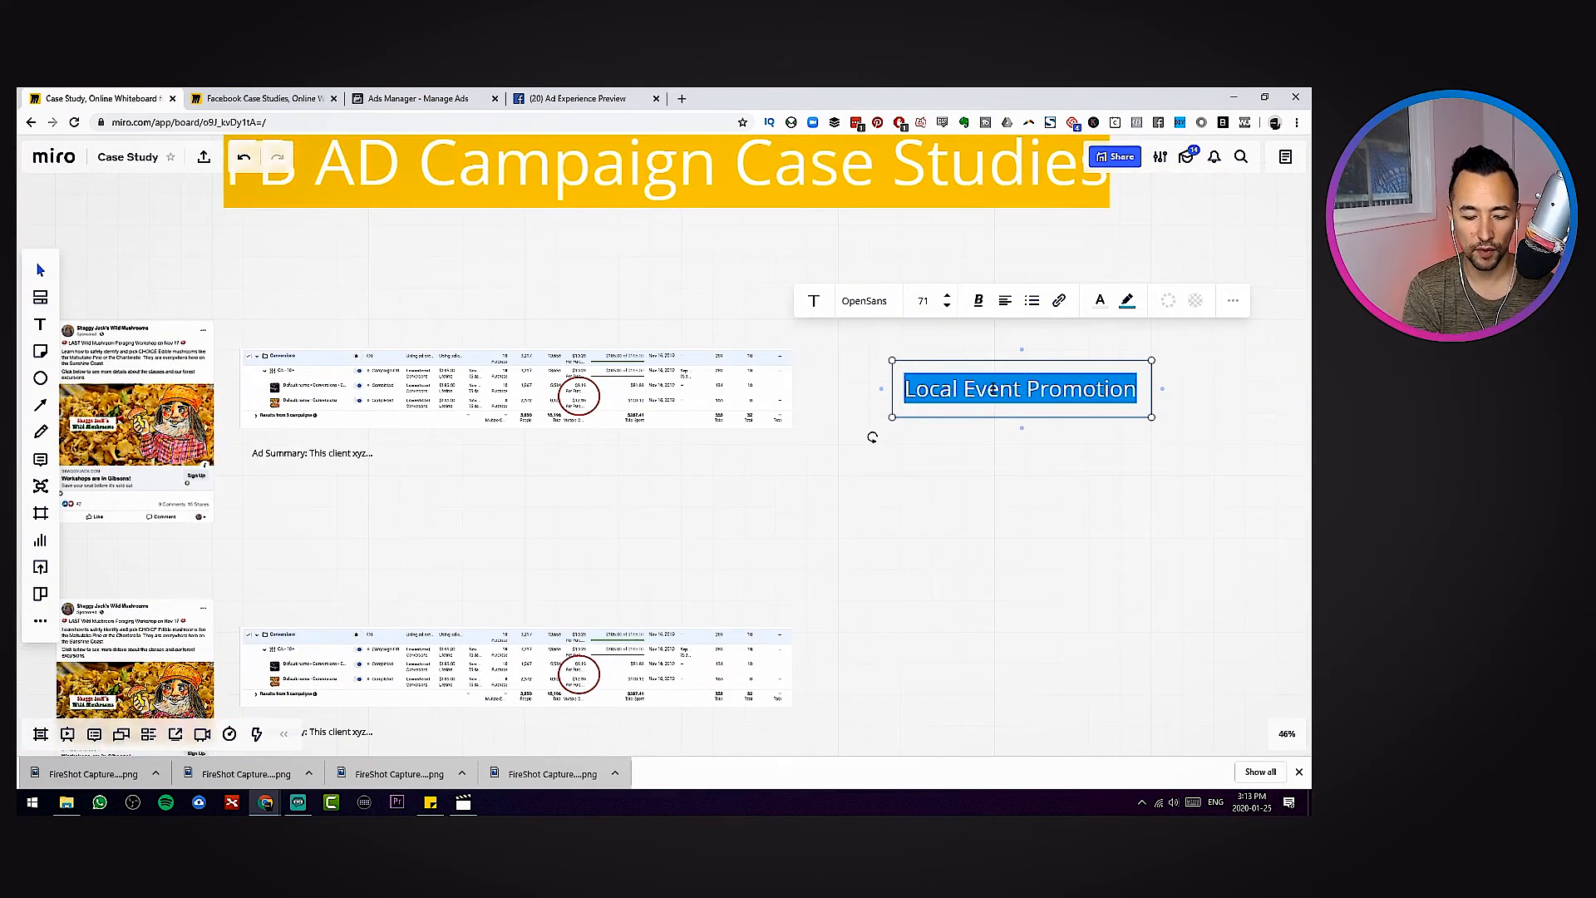
{"action": "type", "text": "3000% ROI"}
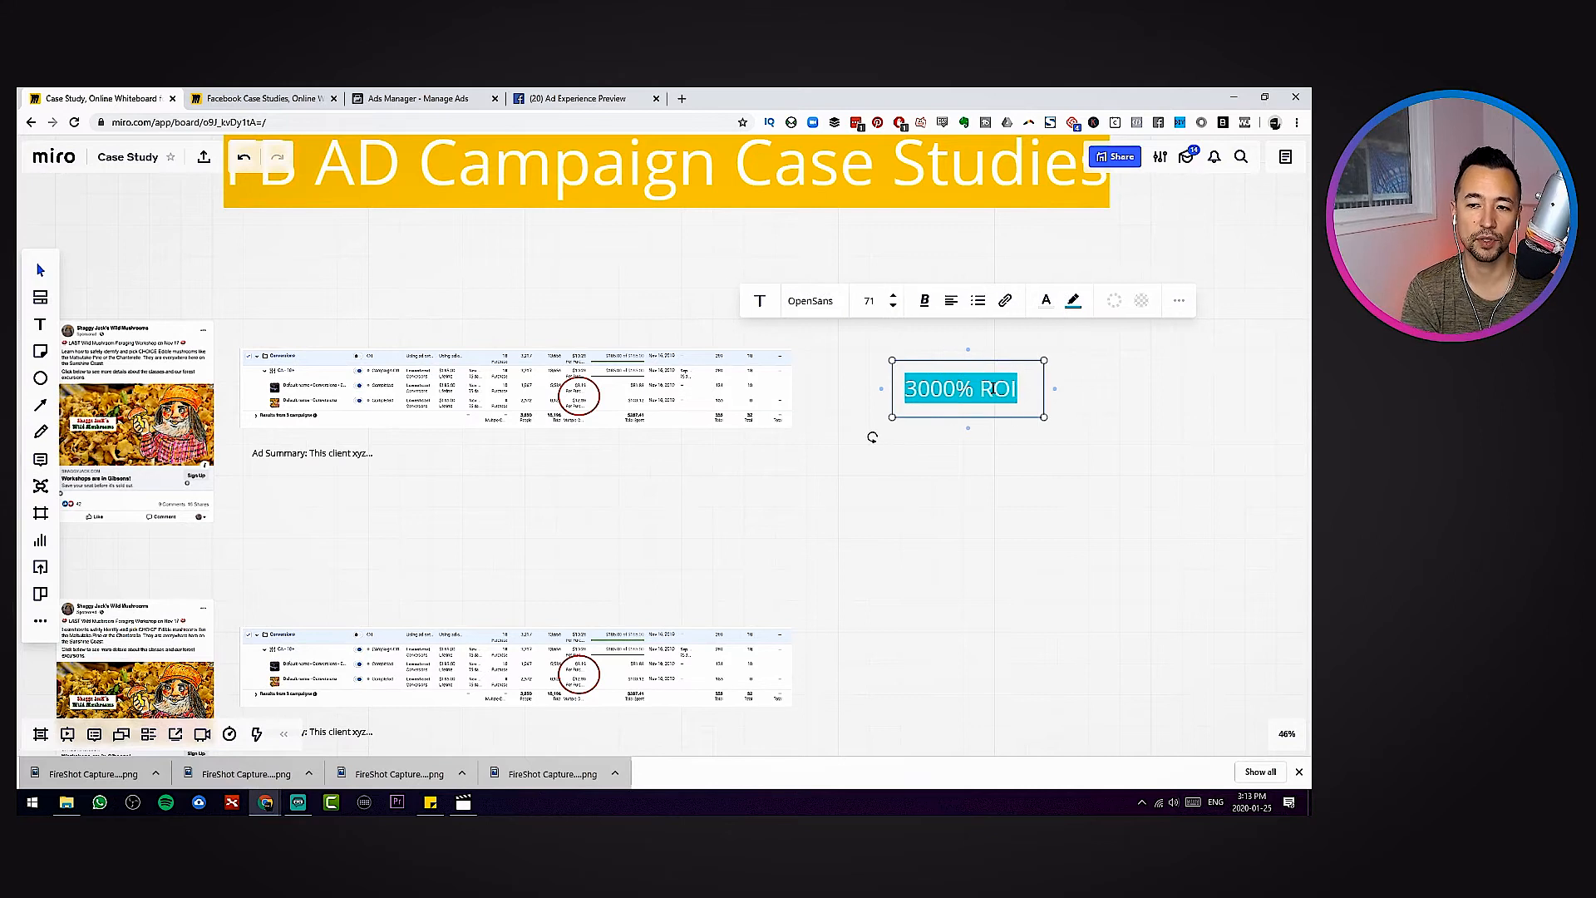
{"action": "left_click_drag", "start_coordinate": [1044, 416], "coordinate": [1256, 543]}
{"action": "left_click_drag", "start_coordinate": [1039, 453], "coordinate": [998, 408]}
{"action": "scroll", "coordinate": [935, 496], "scroll_direction": "down", "scroll_amount": 4}
{"action": "left_click_drag", "start_coordinate": [980, 559], "coordinate": [997, 482]}
{"action": "left_click_drag", "start_coordinate": [1028, 366], "coordinate": [1033, 370]}
{"action": "left_click_drag", "start_coordinate": [915, 402], "coordinate": [994, 413]}
{"action": "left_click_drag", "start_coordinate": [1028, 345], "coordinate": [1022, 348]}
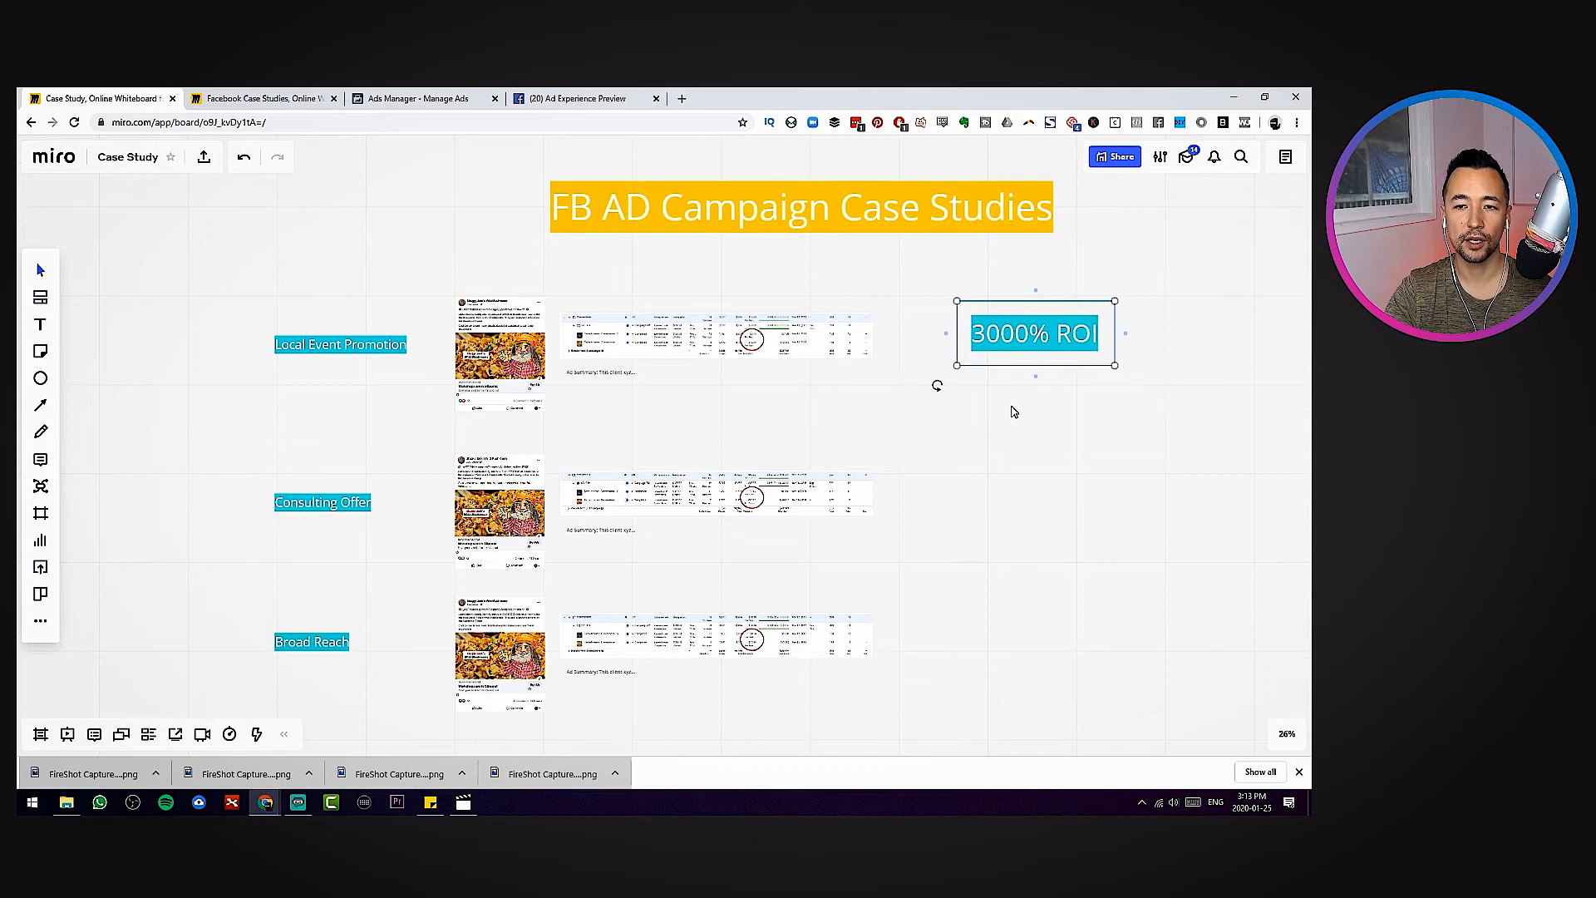
Reduce the 3000% ROI label to font size 116 and change its highlight color to red-orange
{"action": "left_click", "coordinate": [354, 346]}
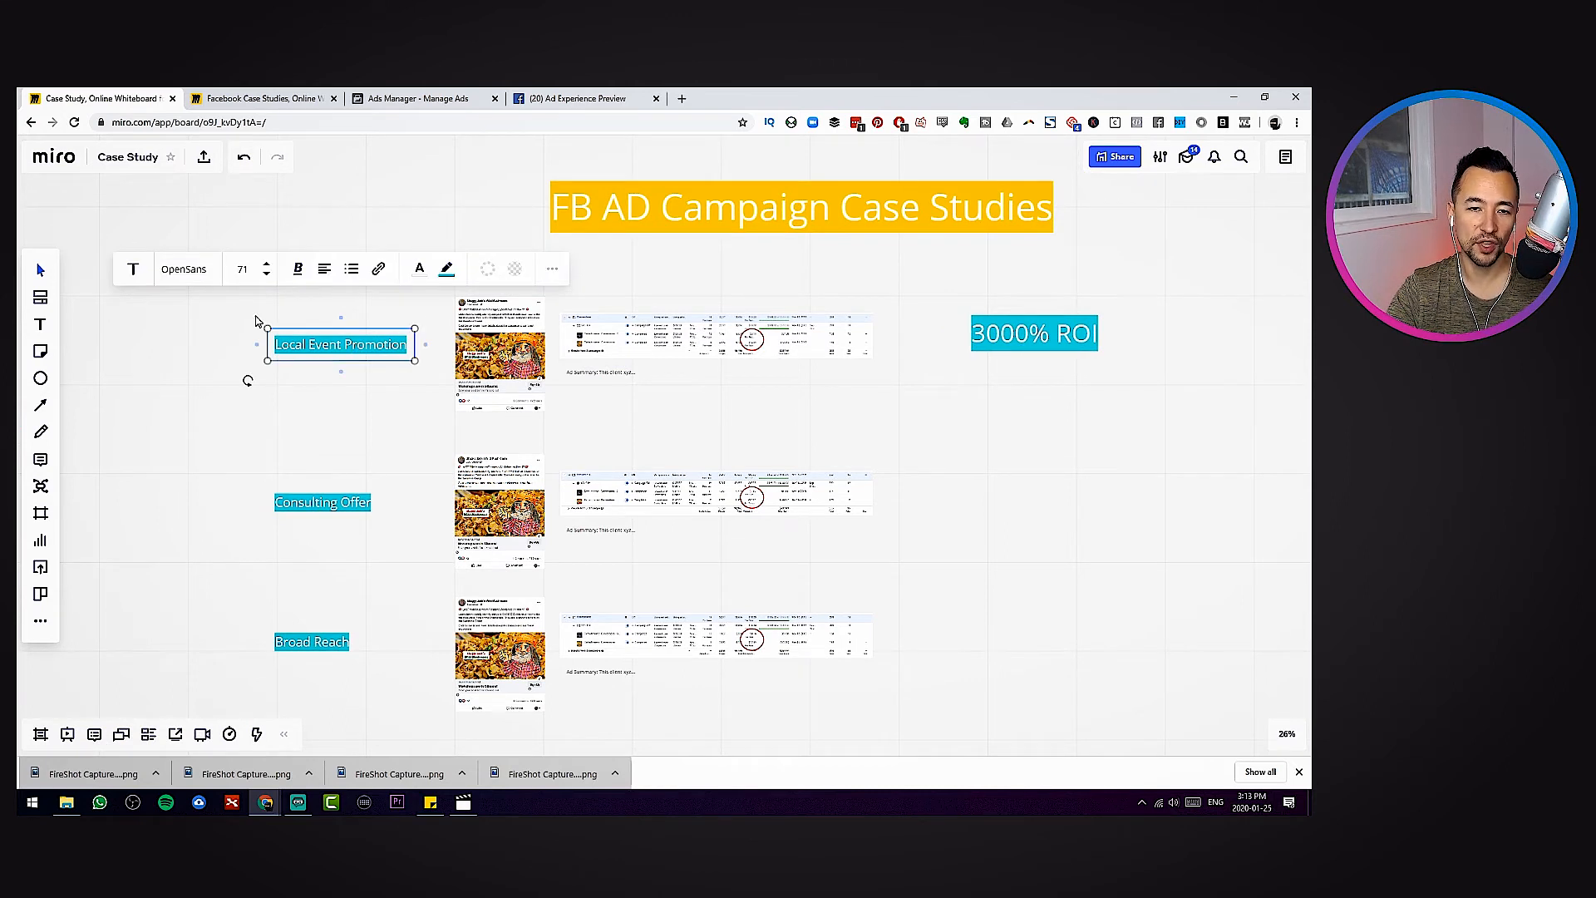
{"action": "left_click", "coordinate": [1023, 395]}
{"action": "left_click", "coordinate": [1032, 347]}
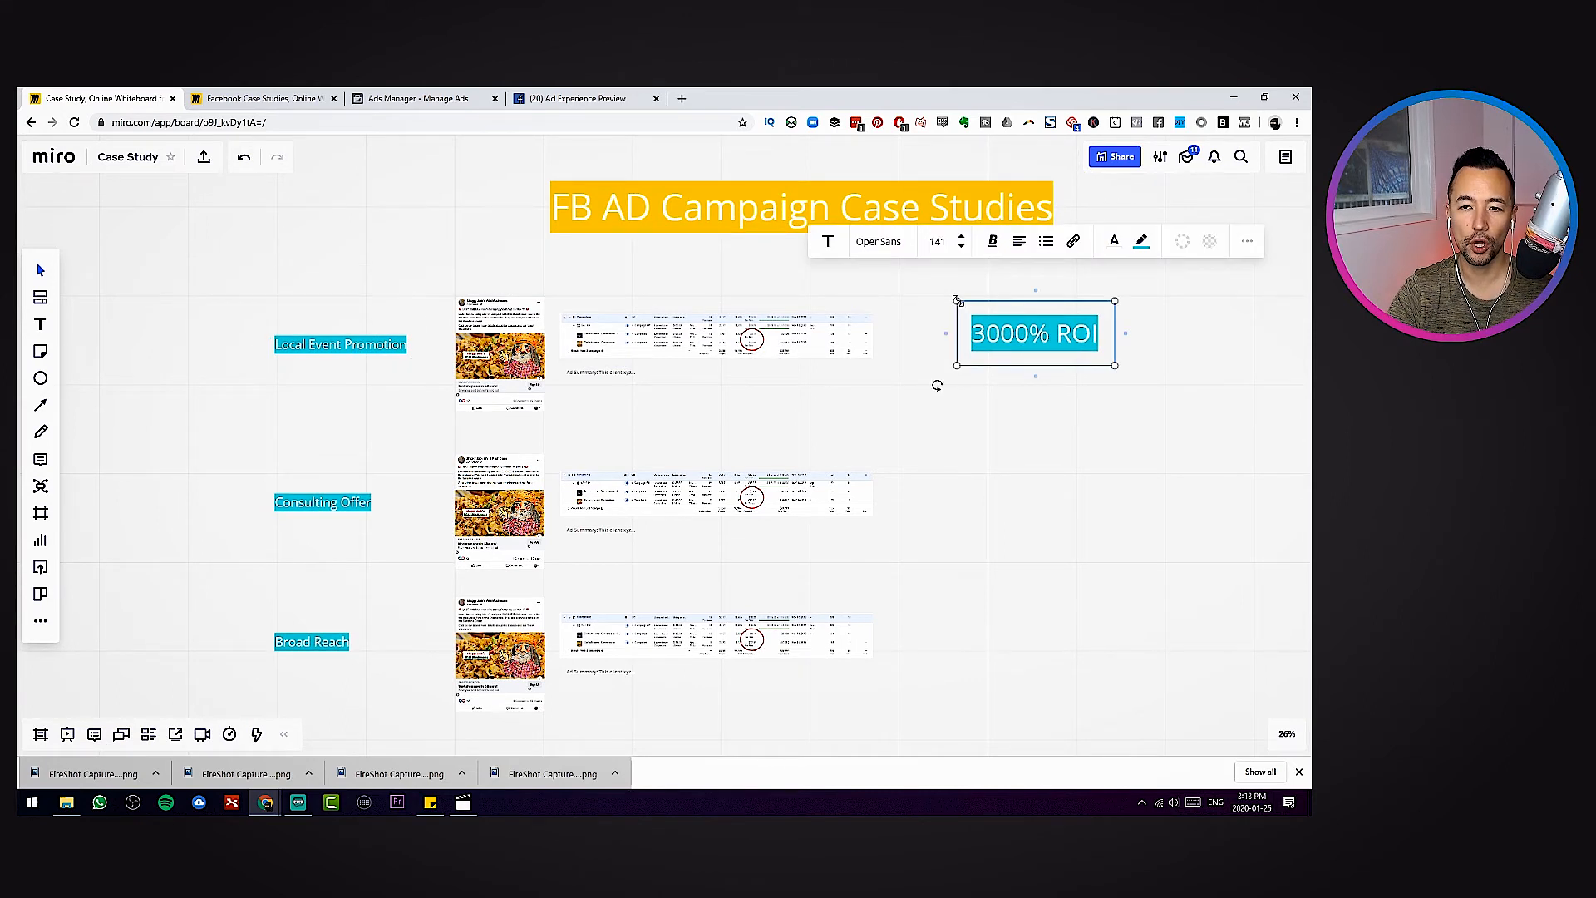
{"action": "left_click_drag", "start_coordinate": [956, 299], "coordinate": [986, 313]}
{"action": "left_click", "coordinate": [1156, 252]}
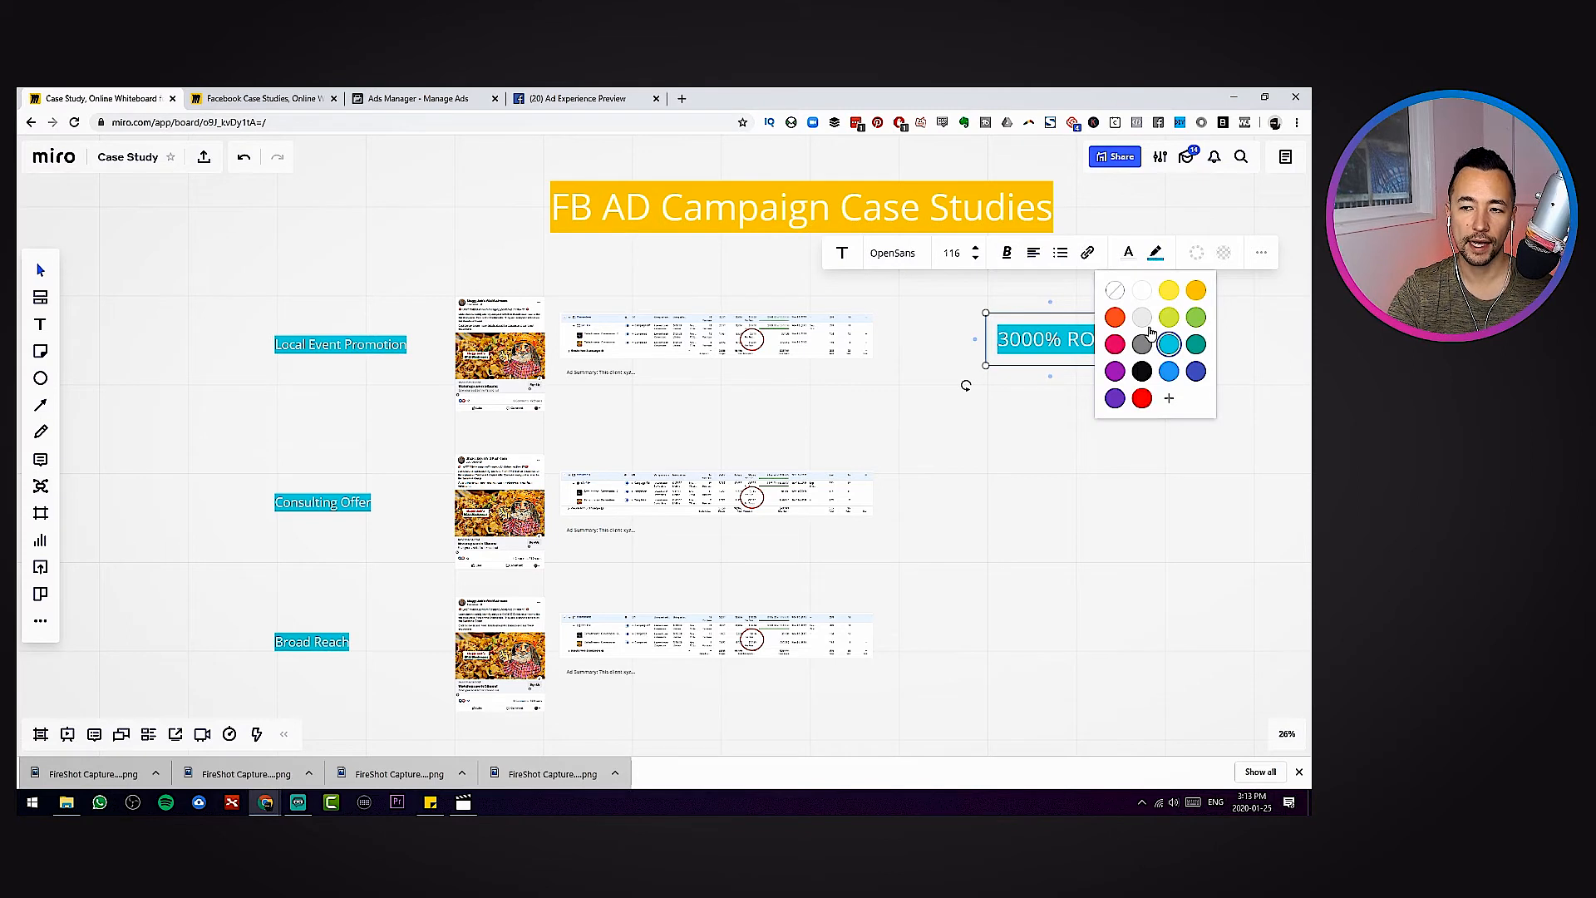
{"action": "left_click", "coordinate": [1069, 449]}
{"action": "left_click", "coordinate": [1068, 340]}
{"action": "left_click", "coordinate": [1067, 341]}
{"action": "left_click", "coordinate": [1156, 252]}
{"action": "left_click", "coordinate": [1114, 315]}
{"action": "left_click", "coordinate": [1071, 460]}
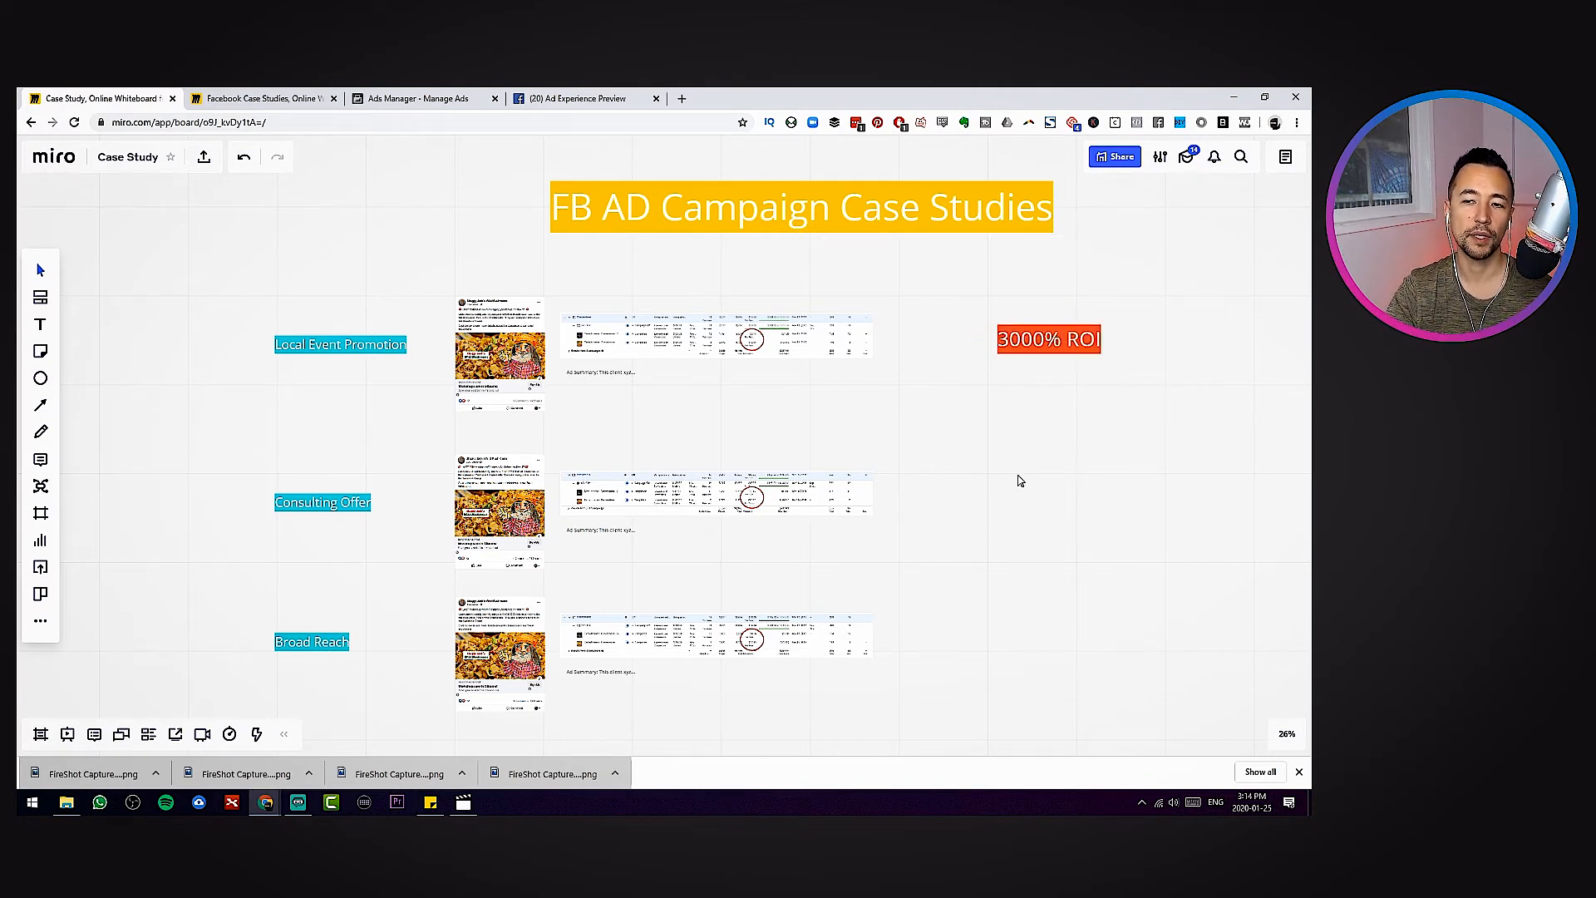
{"action": "left_click_drag", "start_coordinate": [1181, 499], "coordinate": [1062, 474]}
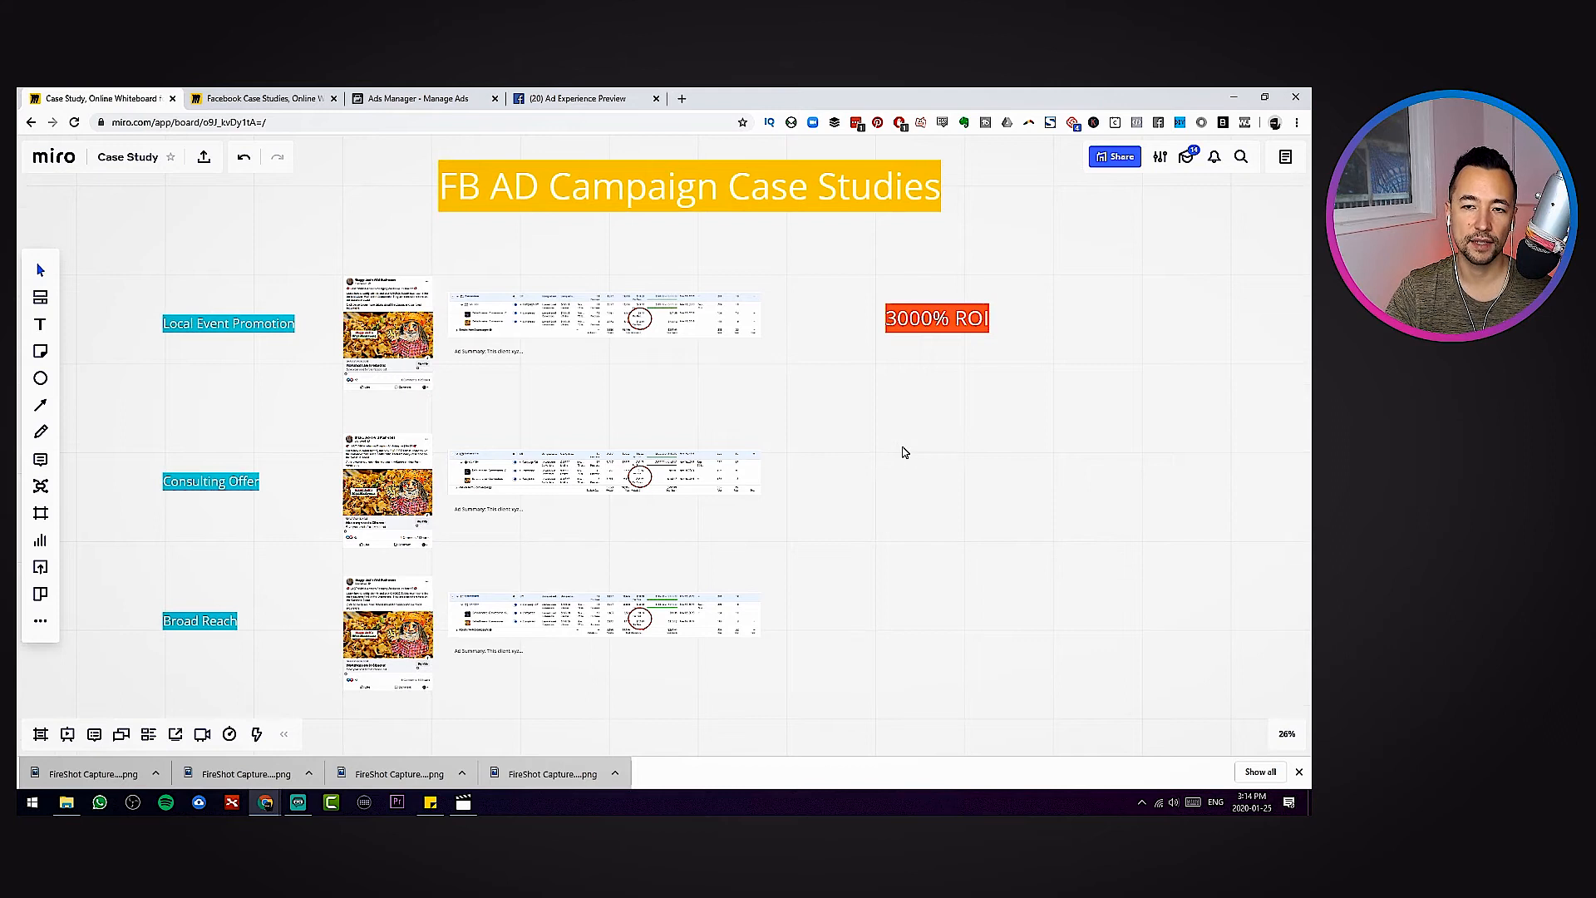
{"action": "scroll", "coordinate": [1038, 467], "scroll_direction": "down", "scroll_amount": 2}
{"action": "left_click_drag", "start_coordinate": [1068, 521], "coordinate": [924, 508]}
Switch to the Facebook Case Studies board and examine the labels, ads, results and outcome tags under 2019 Facebook Case Studies
{"action": "left_click", "coordinate": [267, 92]}
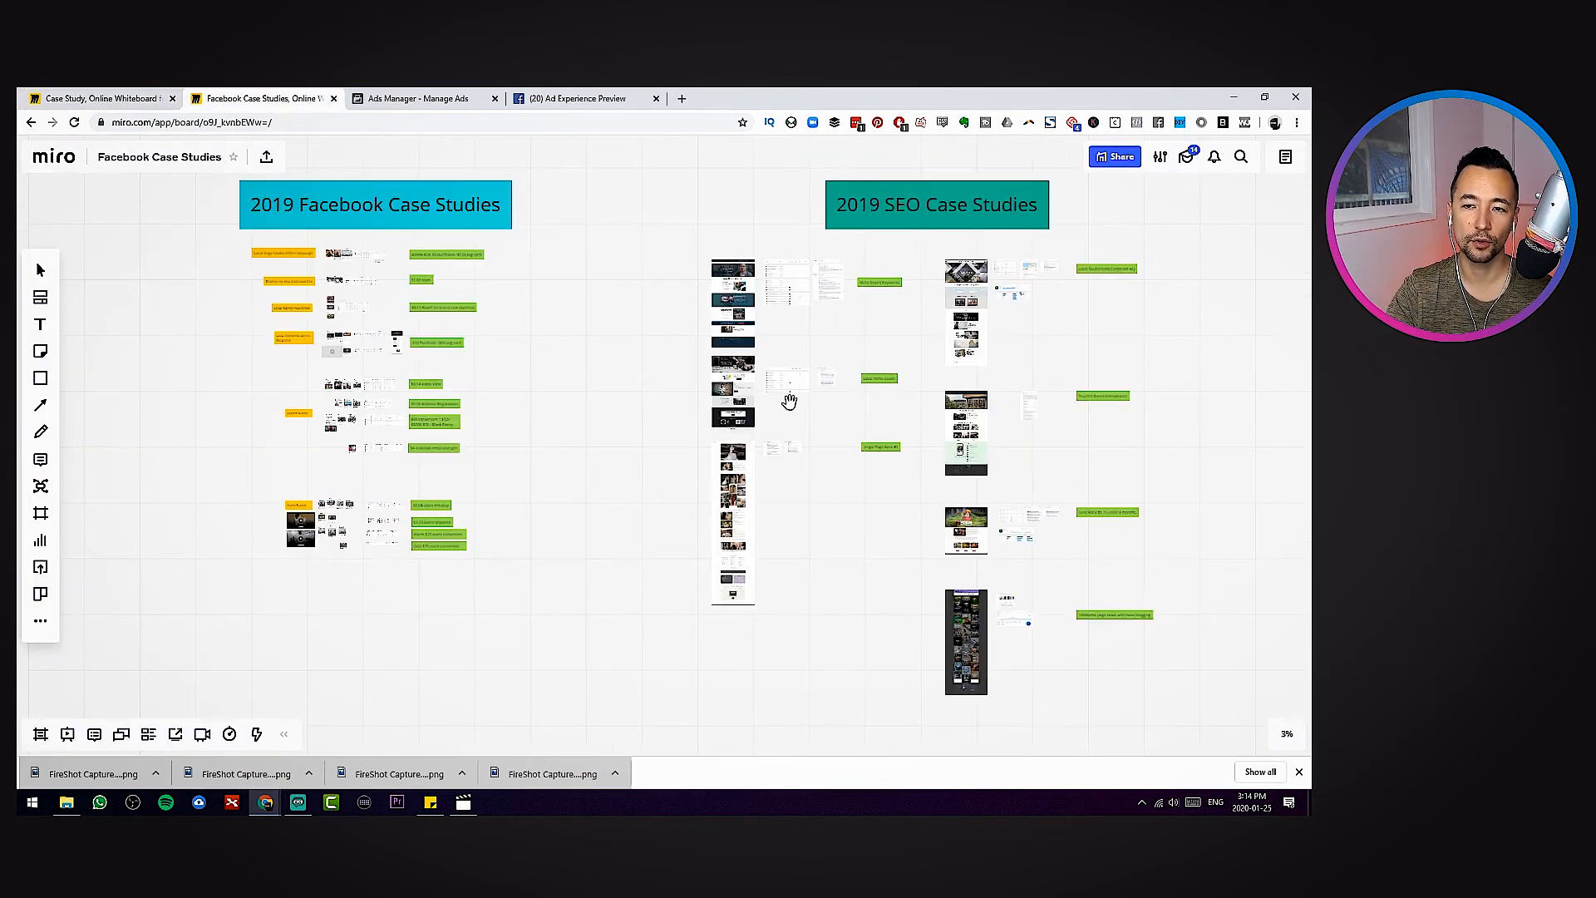
{"action": "left_click_drag", "start_coordinate": [602, 321], "coordinate": [549, 360]}
{"action": "scroll", "coordinate": [196, 313], "scroll_direction": "up", "scroll_amount": 2}
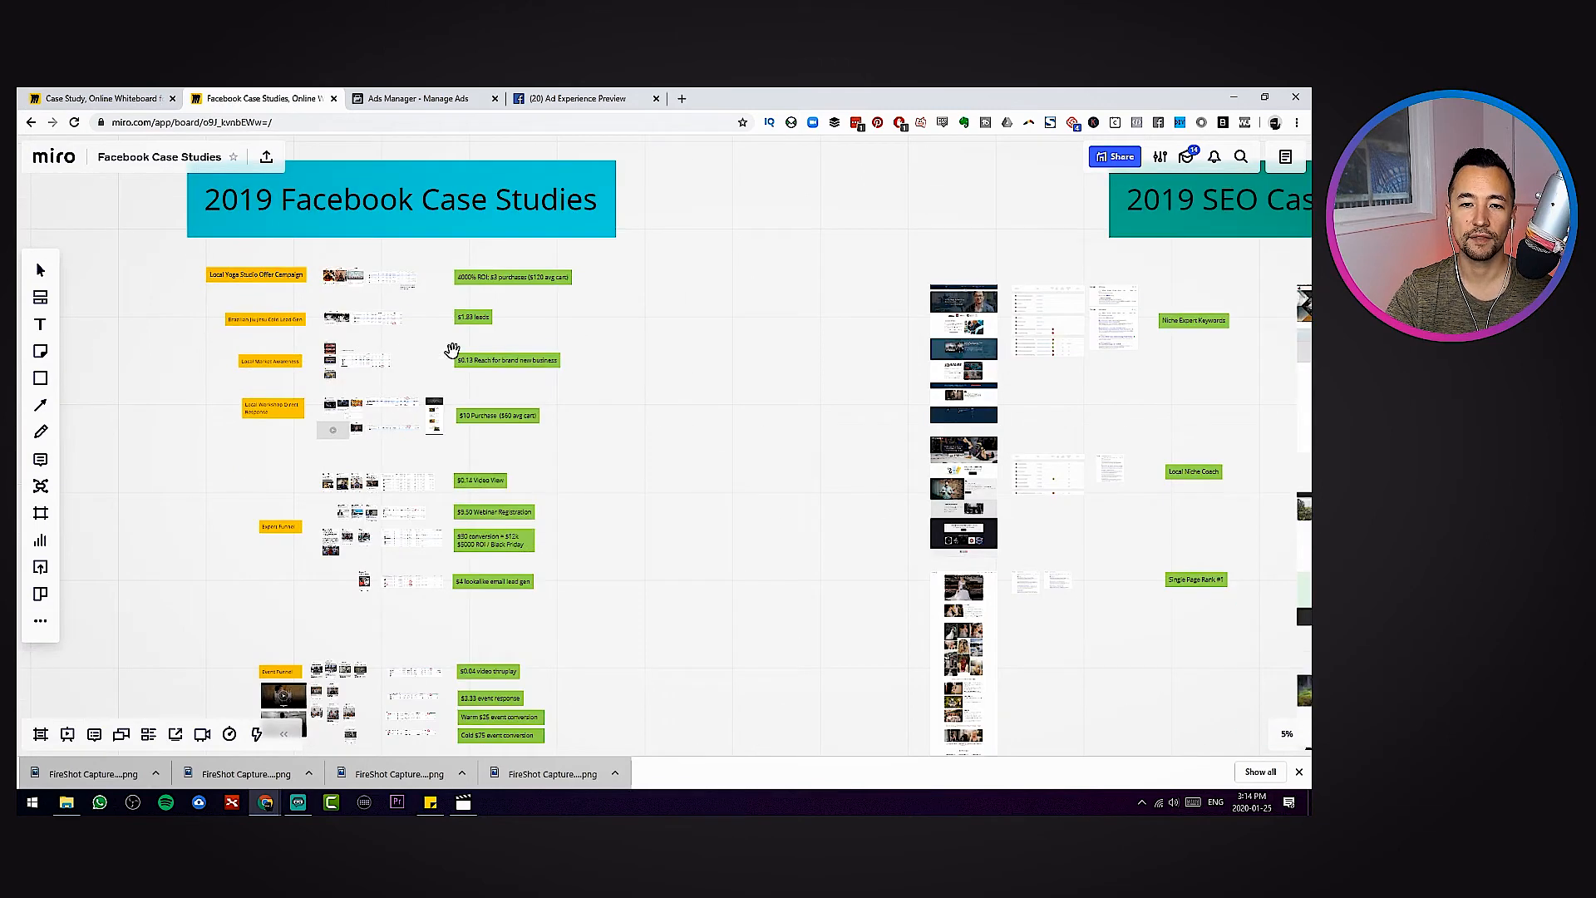
{"action": "scroll", "coordinate": [651, 369], "scroll_direction": "up", "scroll_amount": 2}
{"action": "left_click_drag", "start_coordinate": [652, 385], "coordinate": [909, 392]}
{"action": "scroll", "coordinate": [909, 392], "scroll_direction": "up", "scroll_amount": 4}
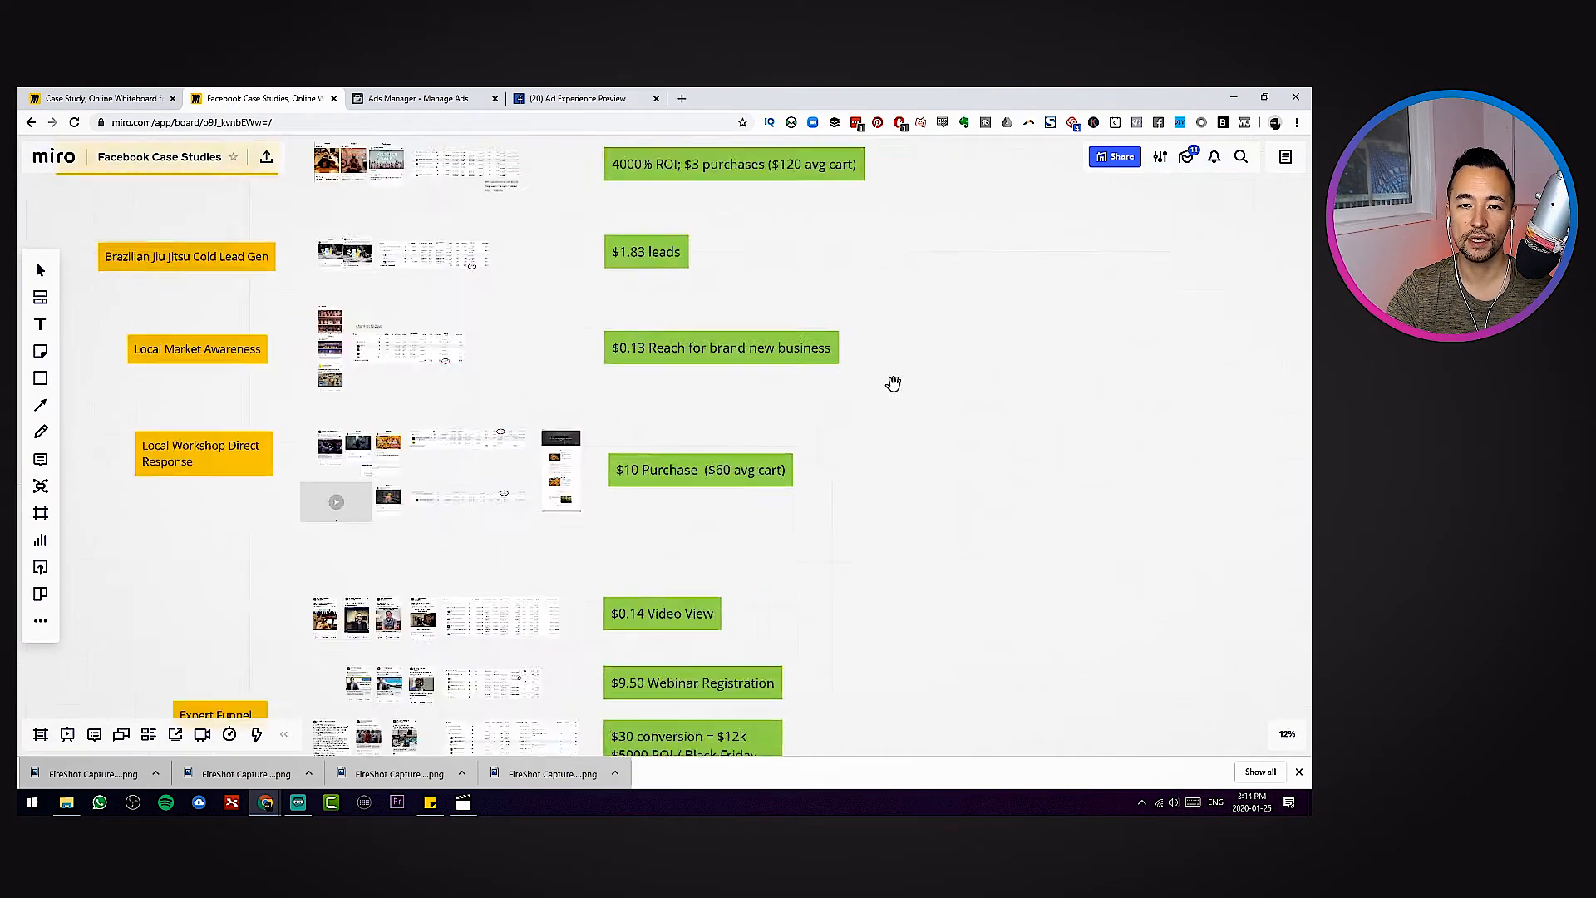
{"action": "left_click_drag", "start_coordinate": [440, 310], "coordinate": [863, 456]}
{"action": "scroll", "coordinate": [845, 314], "scroll_direction": "down", "scroll_amount": 5}
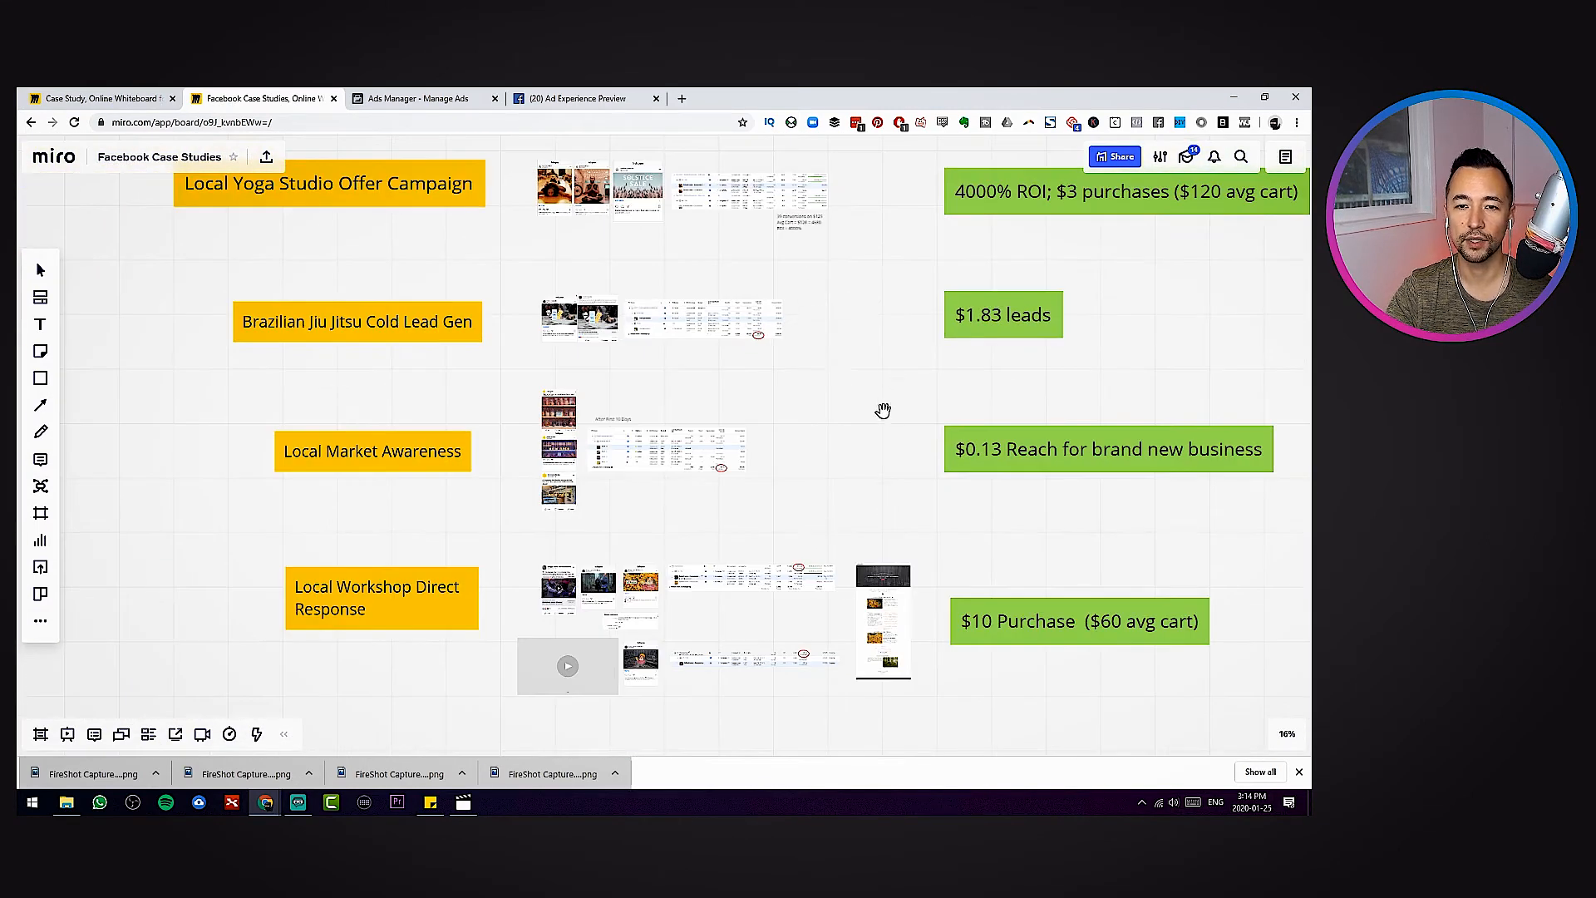
{"action": "left_click_drag", "start_coordinate": [784, 341], "coordinate": [777, 286]}
{"action": "left_click_drag", "start_coordinate": [733, 519], "coordinate": [709, 372]}
{"action": "left_click_drag", "start_coordinate": [799, 504], "coordinate": [794, 323]}
{"action": "left_click_drag", "start_coordinate": [772, 533], "coordinate": [745, 485]}
{"action": "scroll", "coordinate": [744, 484], "scroll_direction": "down", "scroll_amount": 3}
{"action": "scroll", "coordinate": [744, 484], "scroll_direction": "down", "scroll_amount": 5}
{"action": "left_click_drag", "start_coordinate": [1005, 457], "coordinate": [856, 479]}
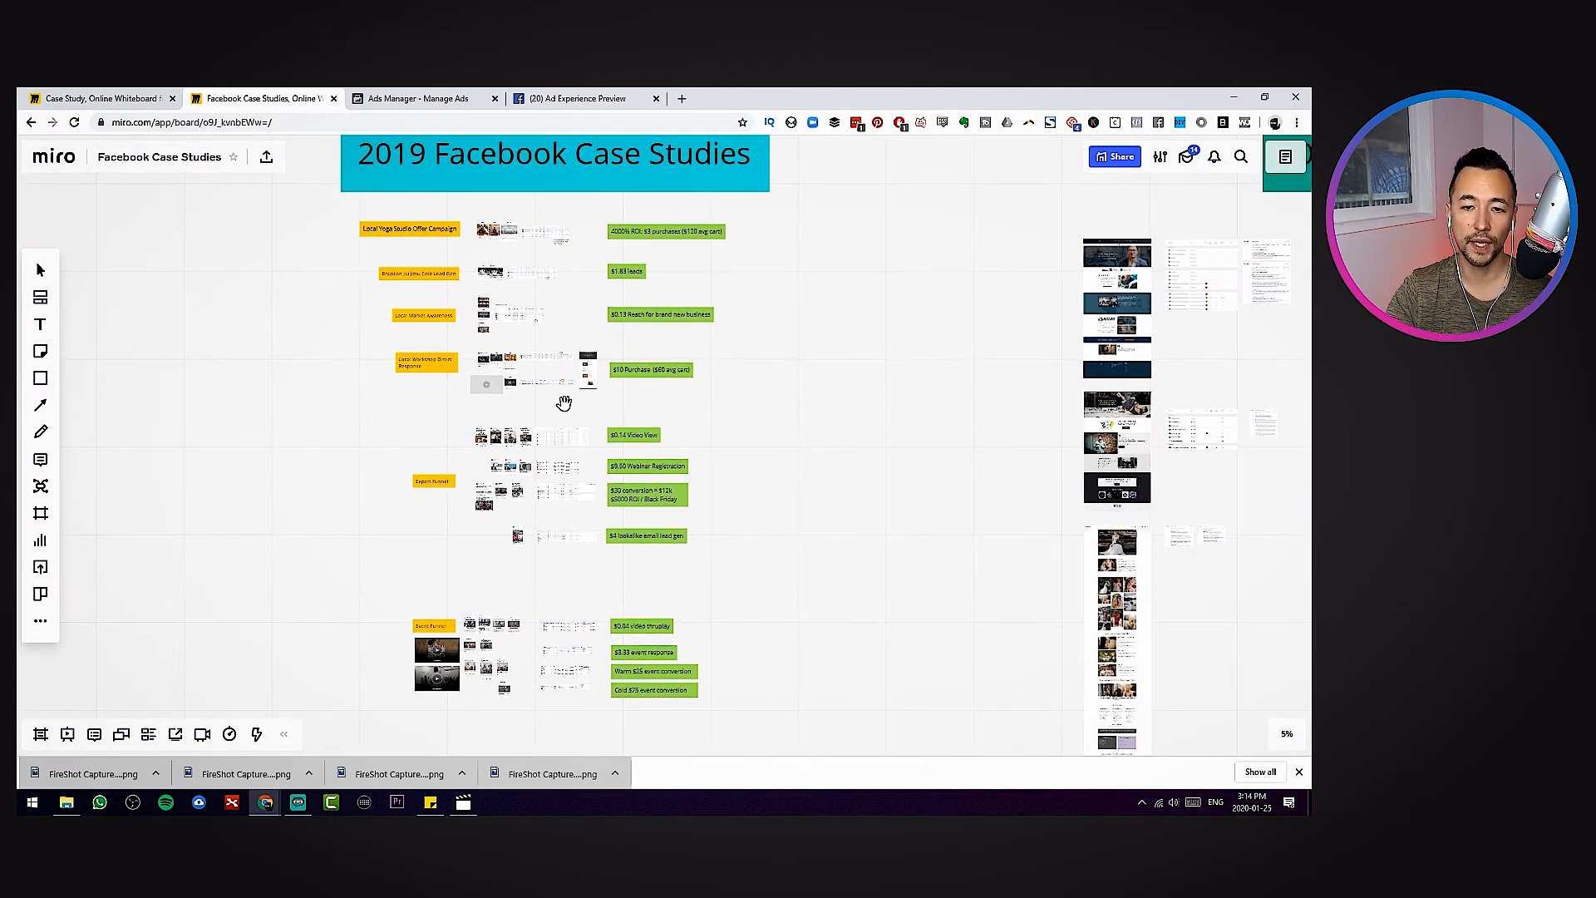
Examine the website capture, keyword rankings and Google results in the Niche Expert Keywords row under 2019 SEO Case Studies
{"action": "left_click_drag", "start_coordinate": [930, 449], "coordinate": [196, 504]}
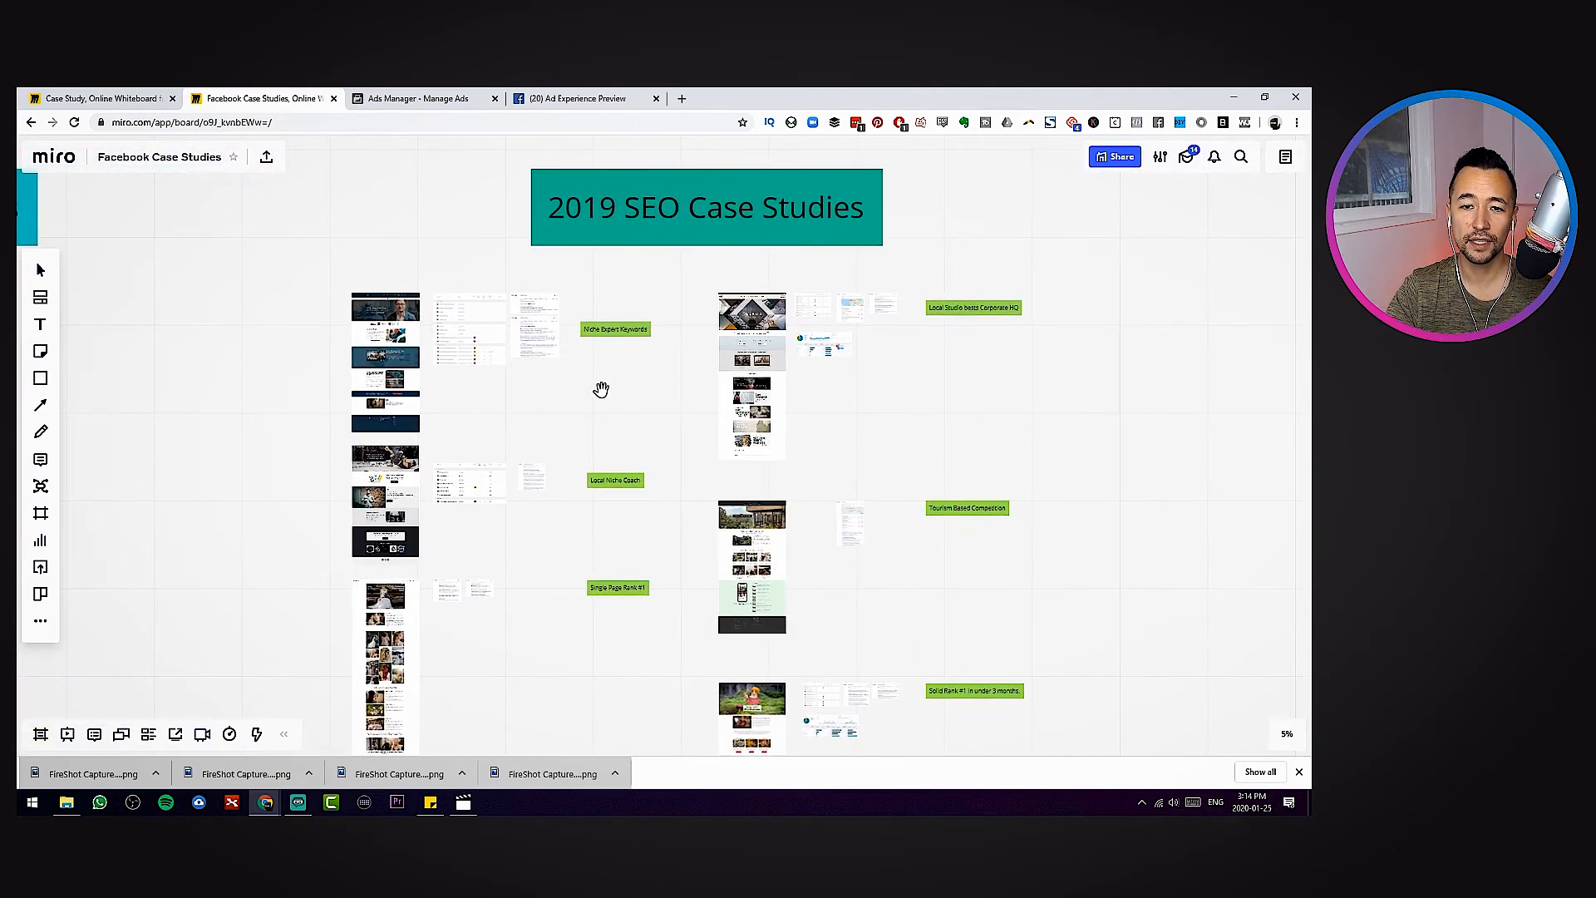
{"action": "scroll", "coordinate": [548, 391], "scroll_direction": "up", "scroll_amount": 5}
{"action": "left_click_drag", "start_coordinate": [374, 403], "coordinate": [491, 499]}
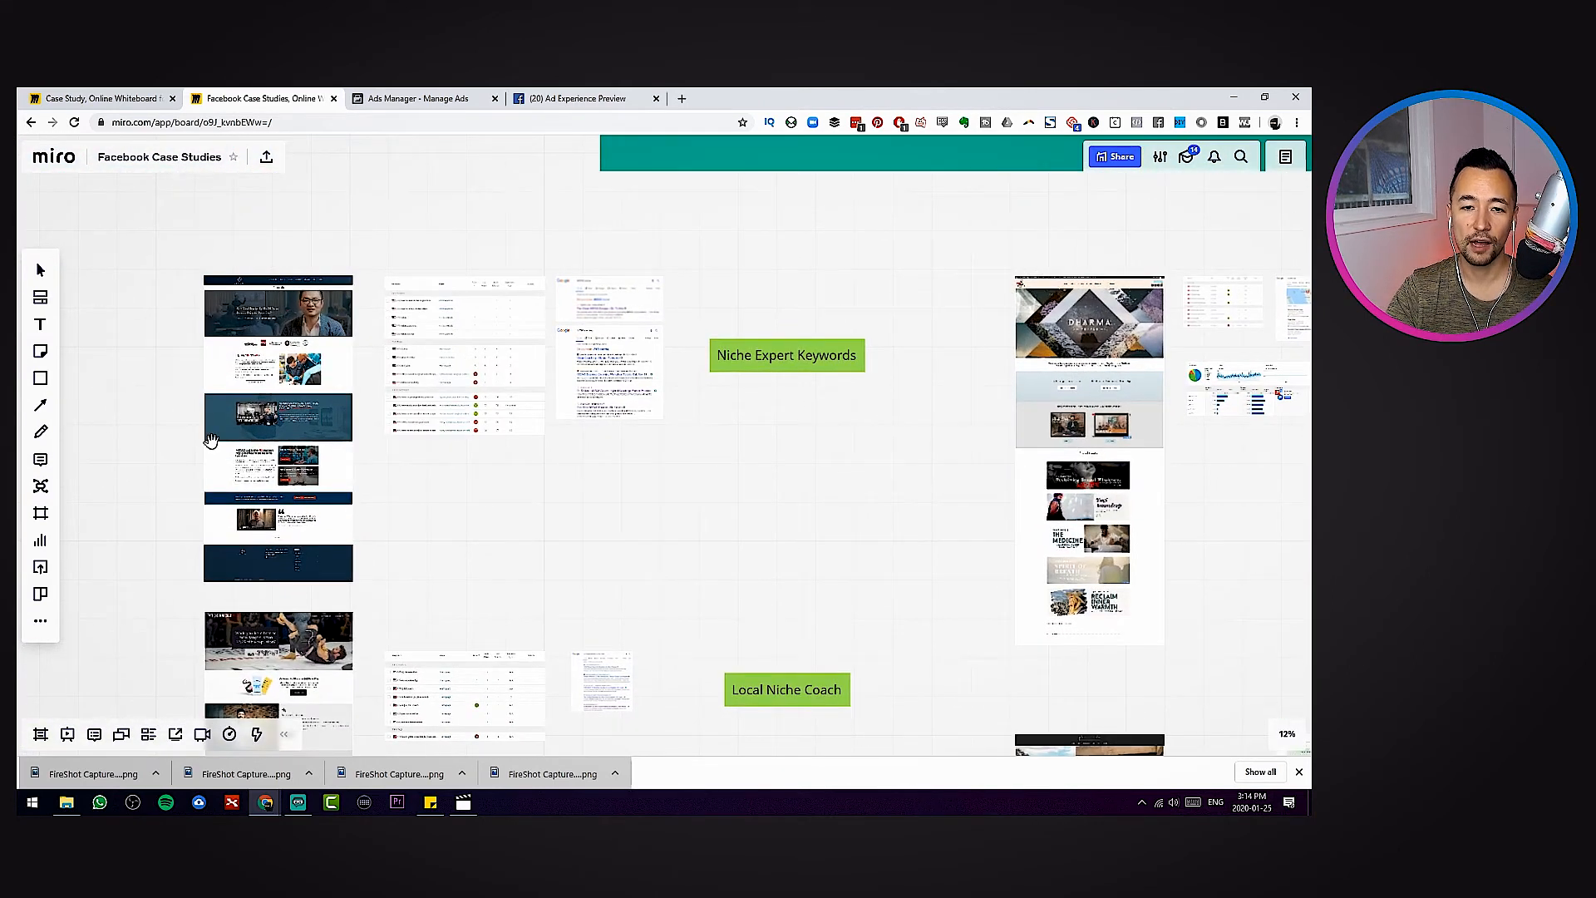
{"action": "scroll", "coordinate": [478, 495], "scroll_direction": "up", "scroll_amount": 6}
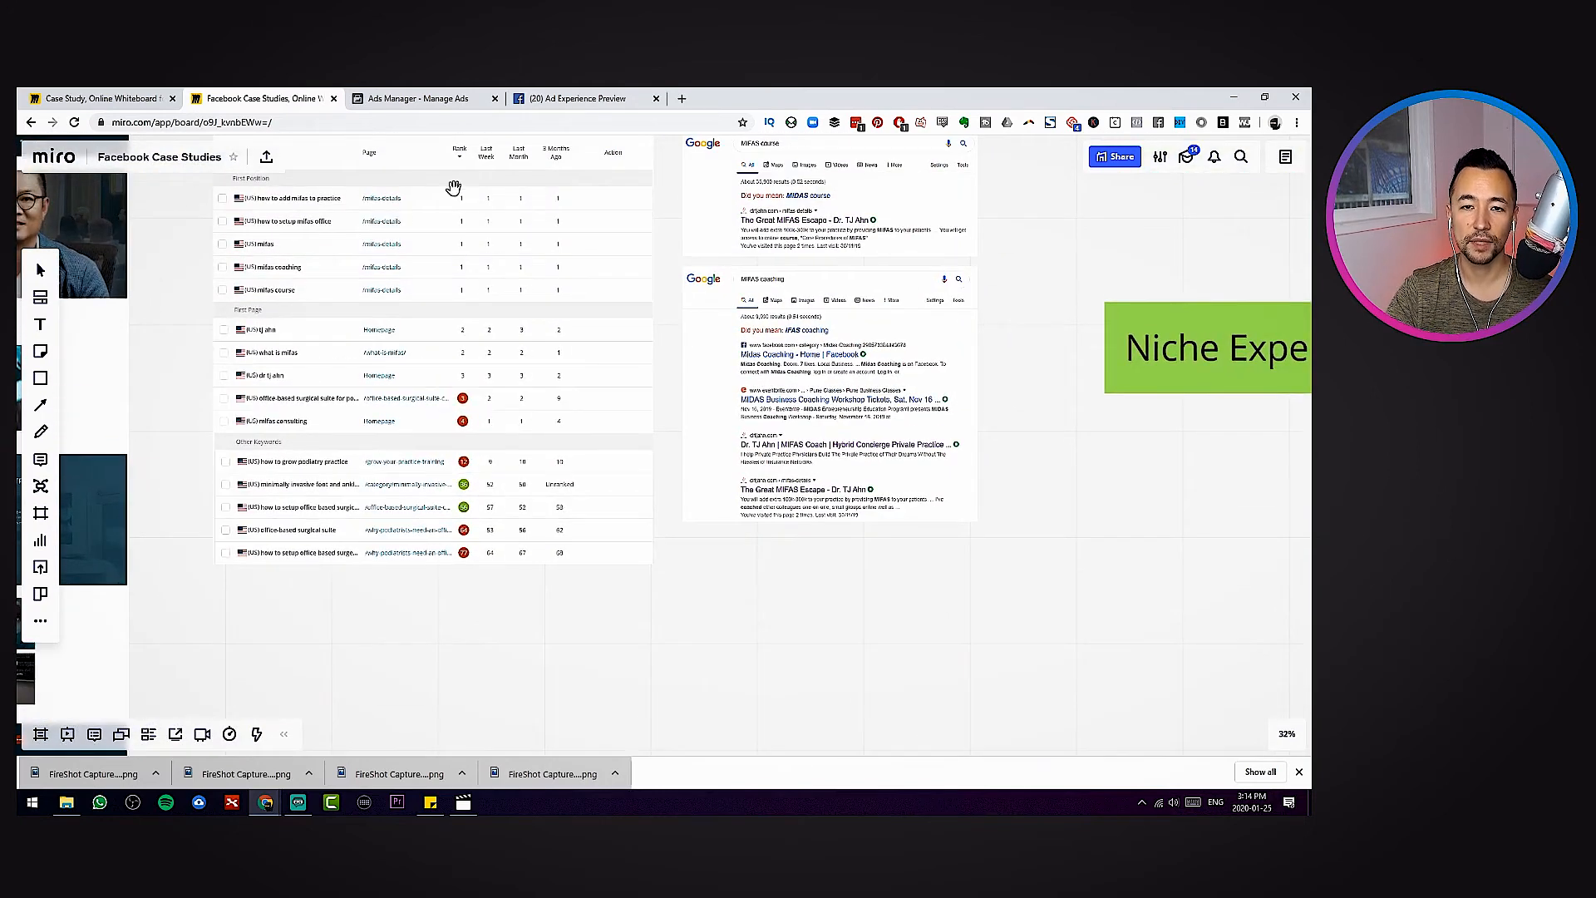
{"action": "left_click_drag", "start_coordinate": [1095, 510], "coordinate": [886, 580]}
{"action": "left_click_drag", "start_coordinate": [991, 629], "coordinate": [605, 516]}
{"action": "left_click_drag", "start_coordinate": [460, 318], "coordinate": [1197, 391]}
{"action": "left_click_drag", "start_coordinate": [653, 644], "coordinate": [912, 537]}
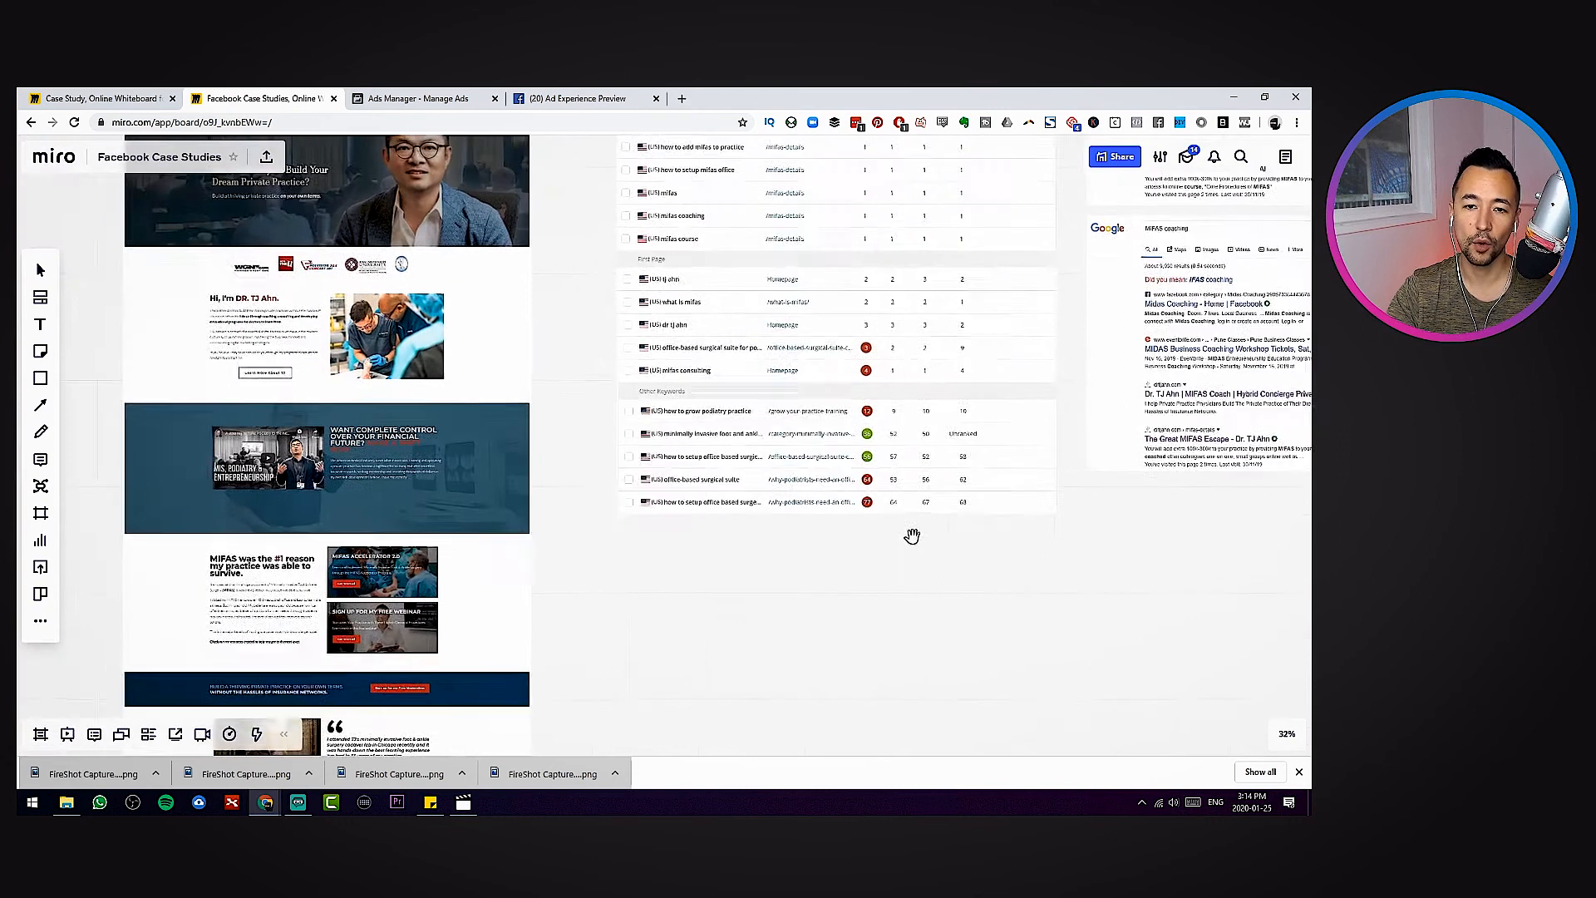
{"action": "scroll", "coordinate": [912, 536], "scroll_direction": "down", "scroll_amount": 8}
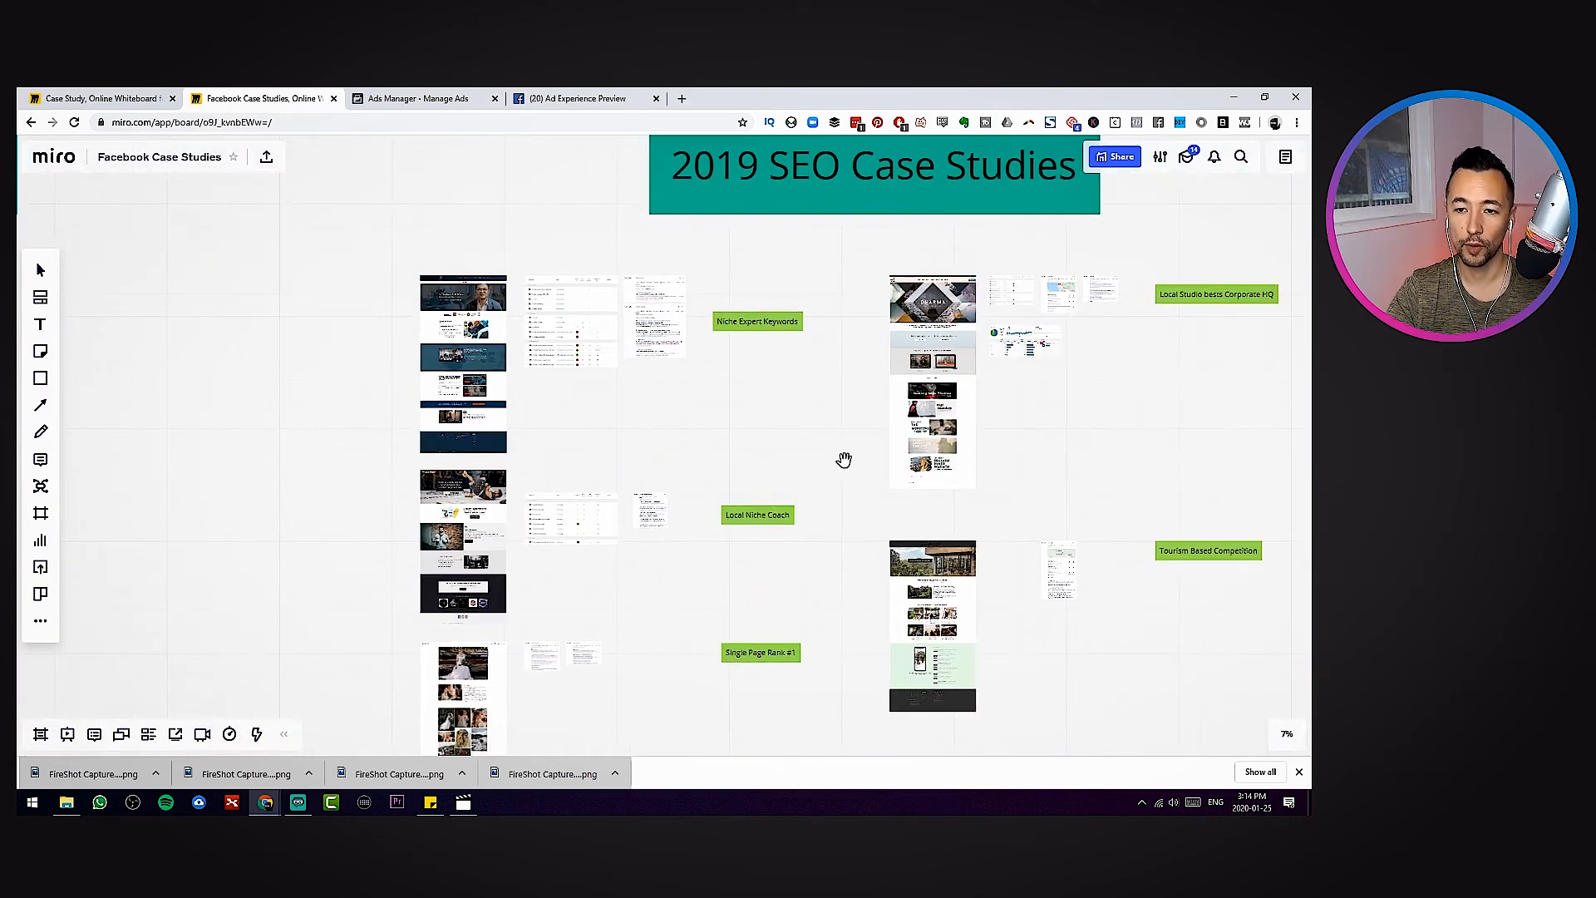
Examine the website capture and Google search results of the Tourism Based Competition case study in the SEO section
{"action": "scroll", "coordinate": [730, 403], "scroll_direction": "down", "scroll_amount": 3}
{"action": "scroll", "coordinate": [1020, 590], "scroll_direction": "up", "scroll_amount": 2}
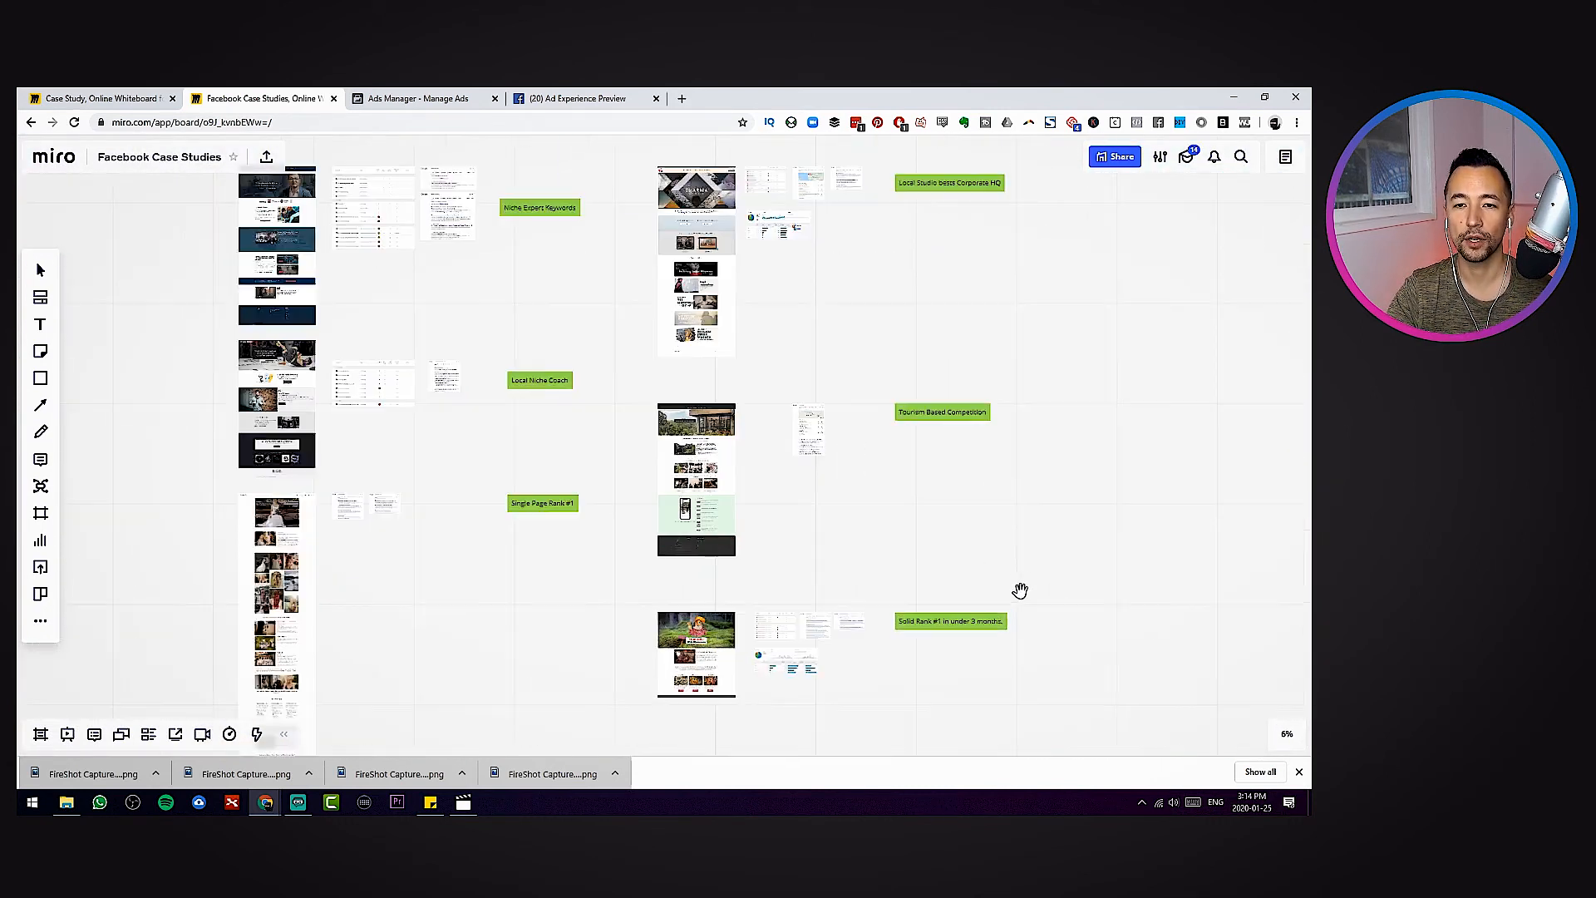
{"action": "scroll", "coordinate": [1020, 590], "scroll_direction": "up", "scroll_amount": 1}
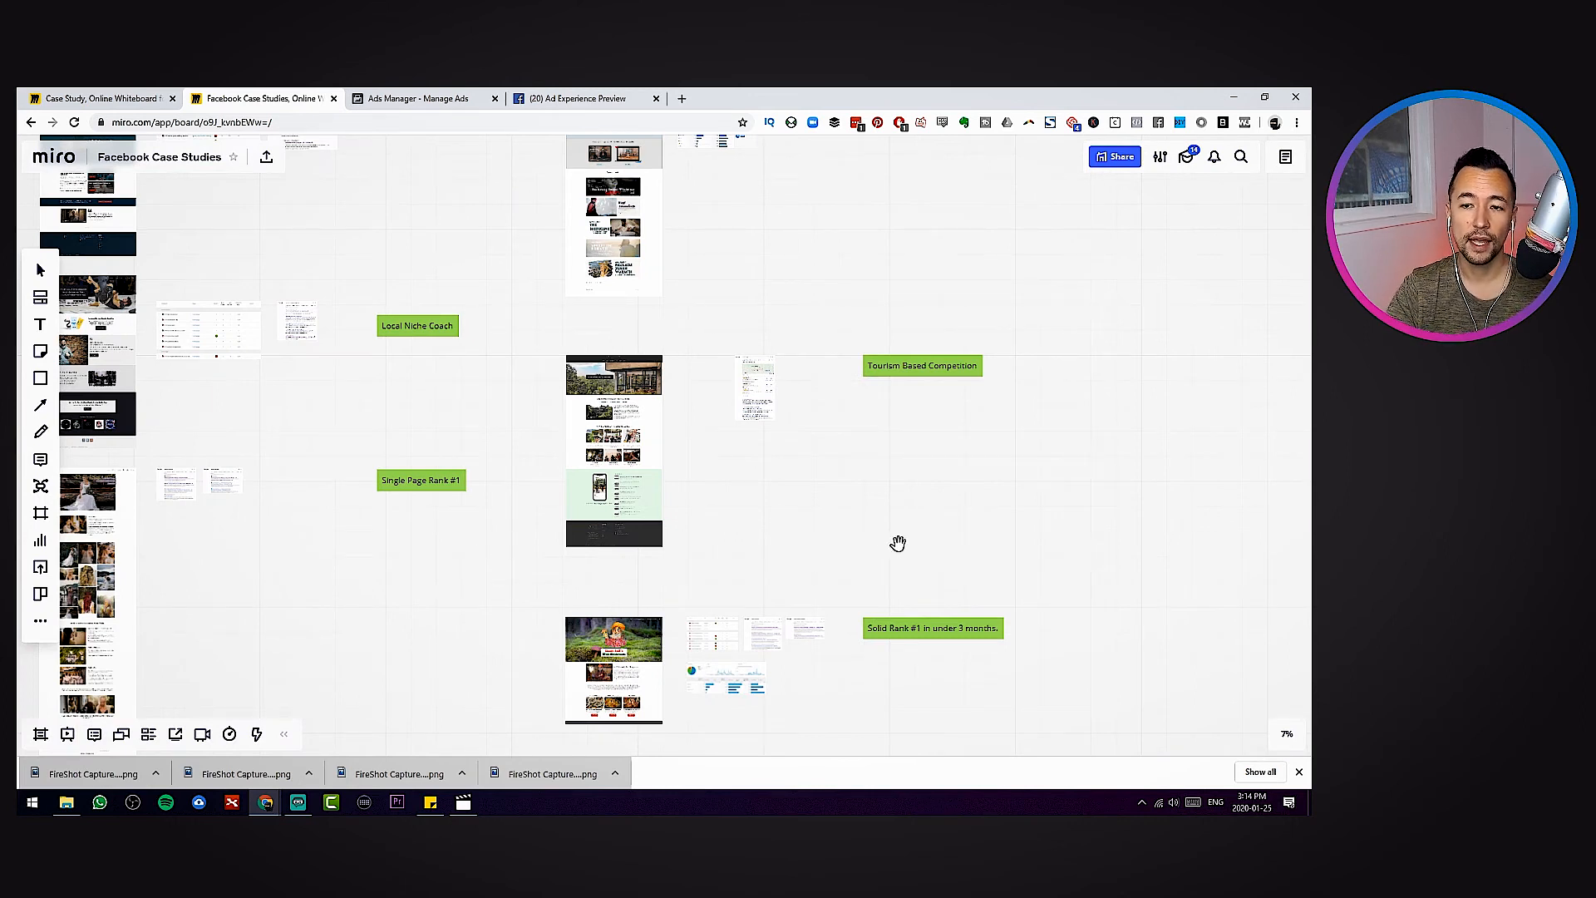
{"action": "scroll", "coordinate": [722, 488], "scroll_direction": "up", "scroll_amount": 5}
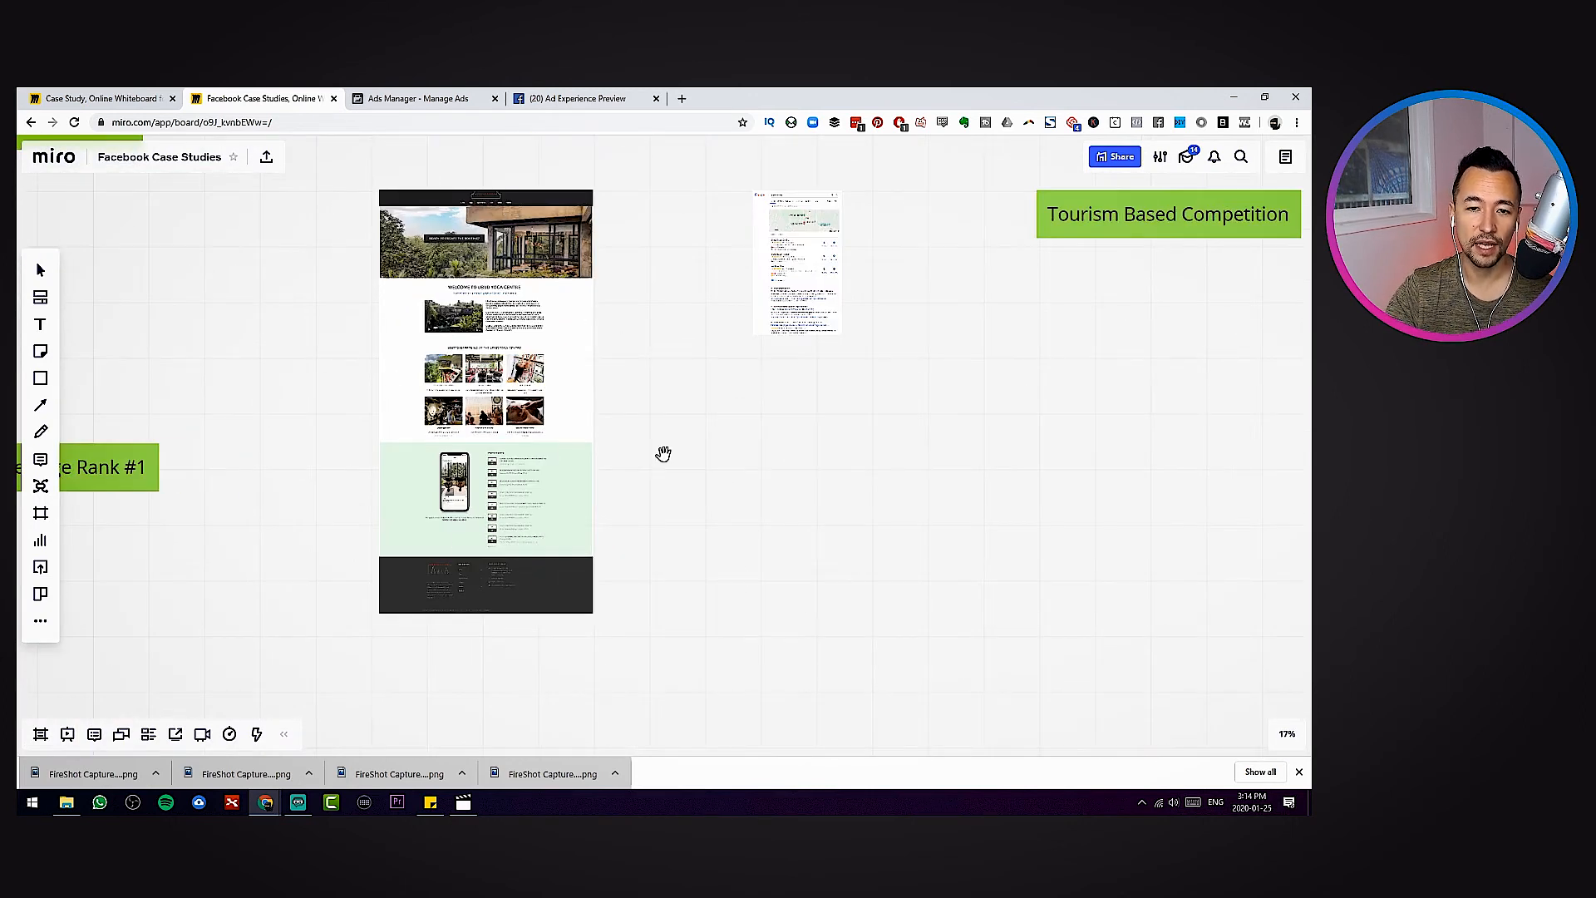
{"action": "scroll", "coordinate": [865, 345], "scroll_direction": "up", "scroll_amount": 5}
{"action": "scroll", "coordinate": [703, 573], "scroll_direction": "up", "scroll_amount": 4}
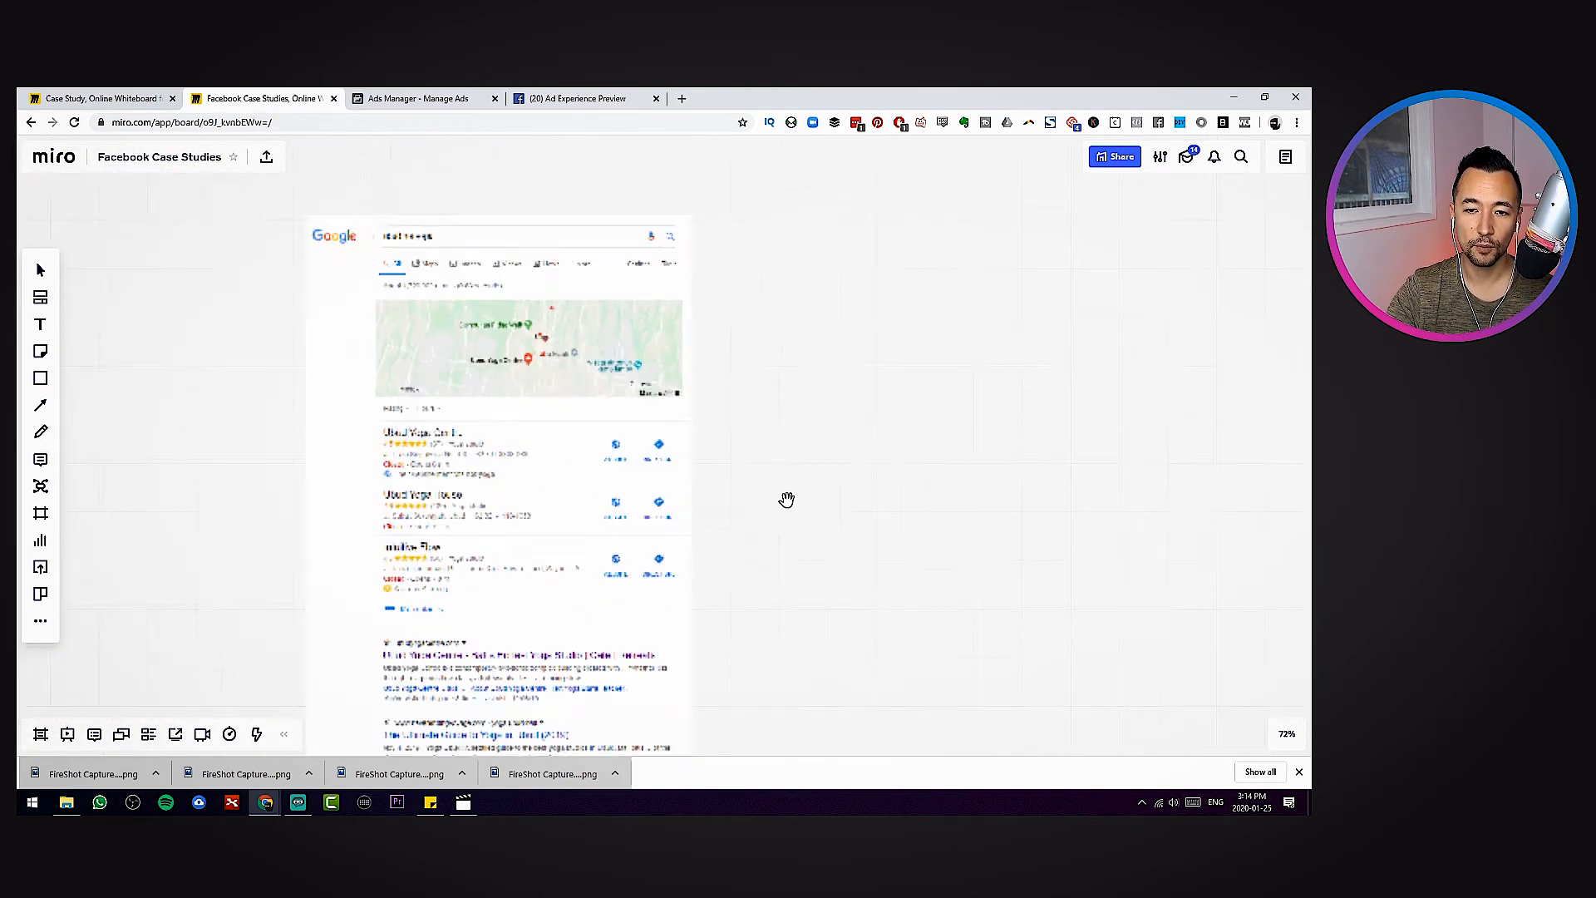
{"action": "scroll", "coordinate": [787, 527], "scroll_direction": "down", "scroll_amount": 10}
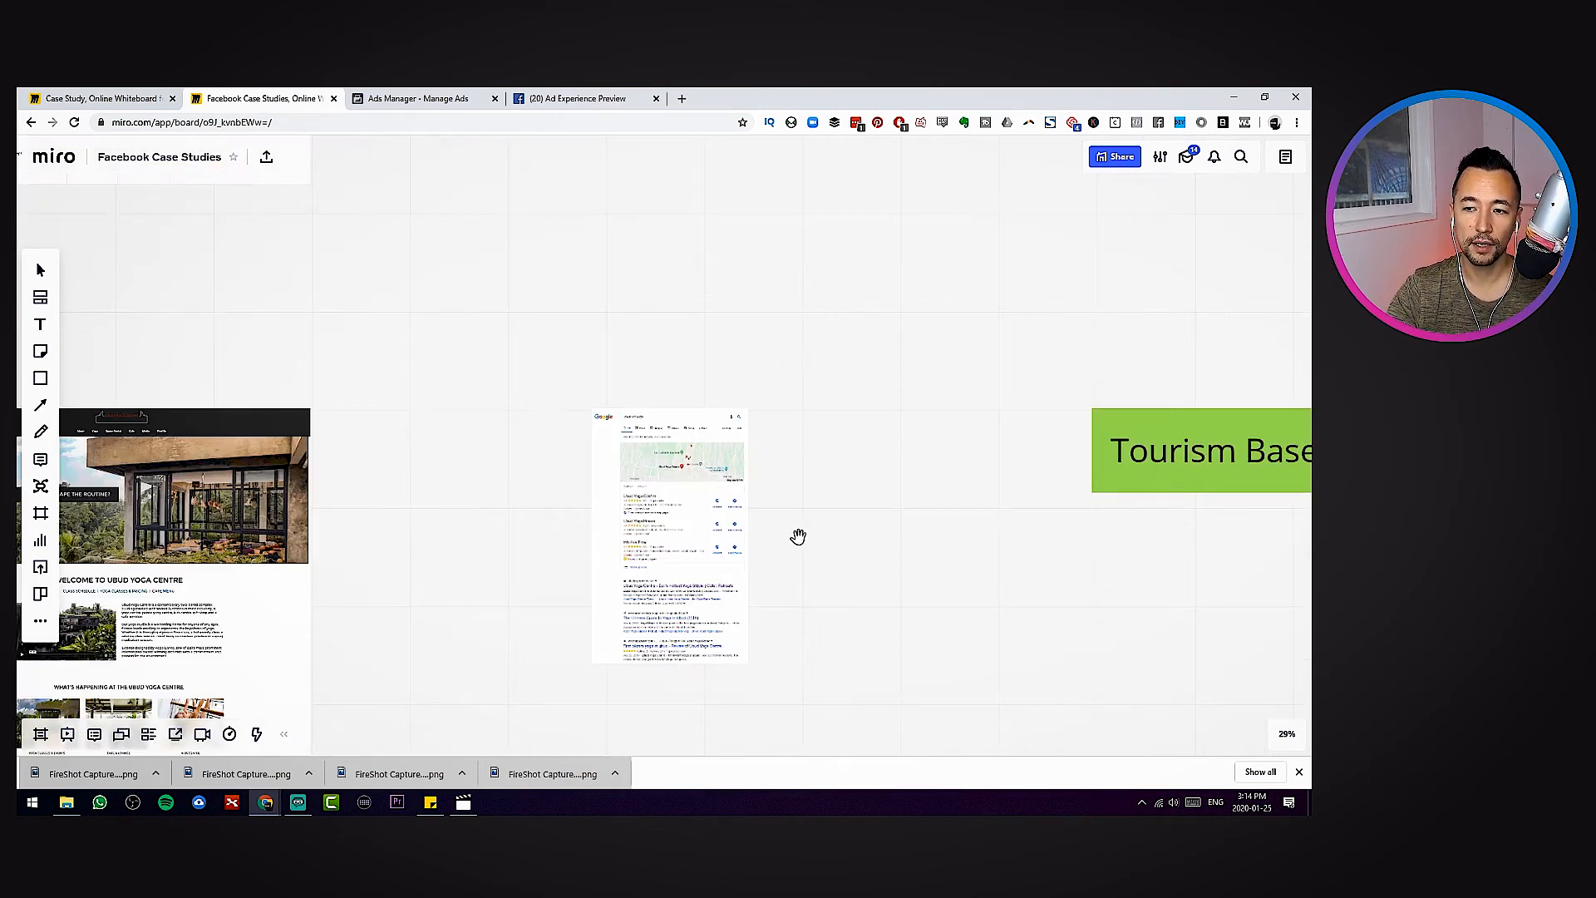
{"action": "scroll", "coordinate": [888, 615], "scroll_direction": "down", "scroll_amount": 6}
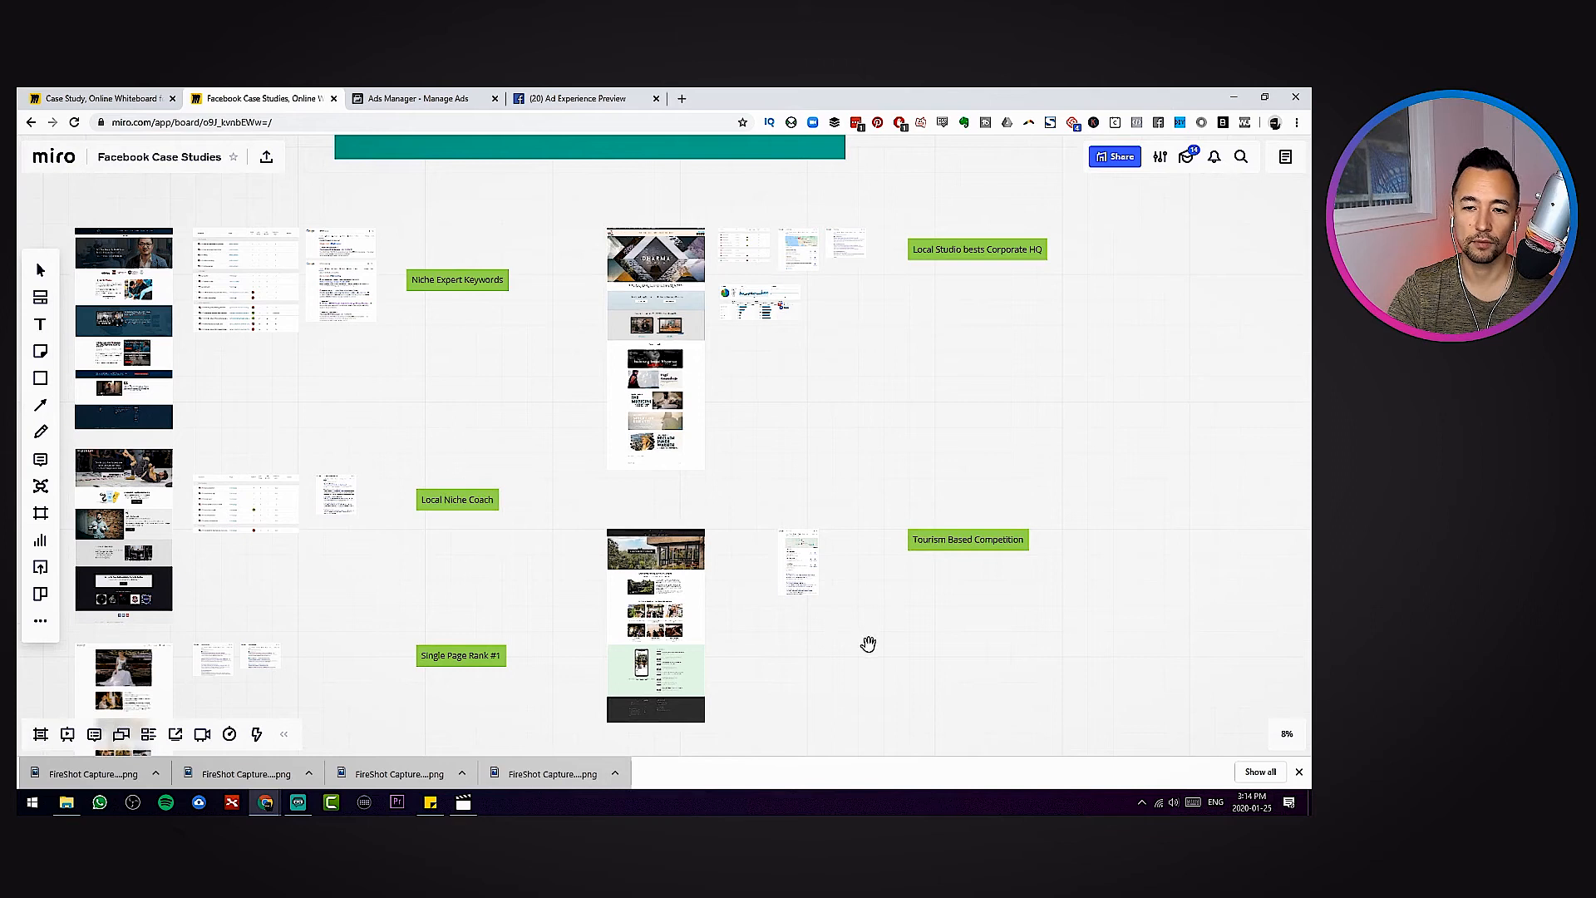
Compare the overall layout of the Facebook and SEO sections, and inspect the local campaign rows with their ads, results and outcome tags
{"action": "left_click_drag", "start_coordinate": [504, 550], "coordinate": [574, 481]}
{"action": "scroll", "coordinate": [563, 456], "scroll_direction": "down", "scroll_amount": 1}
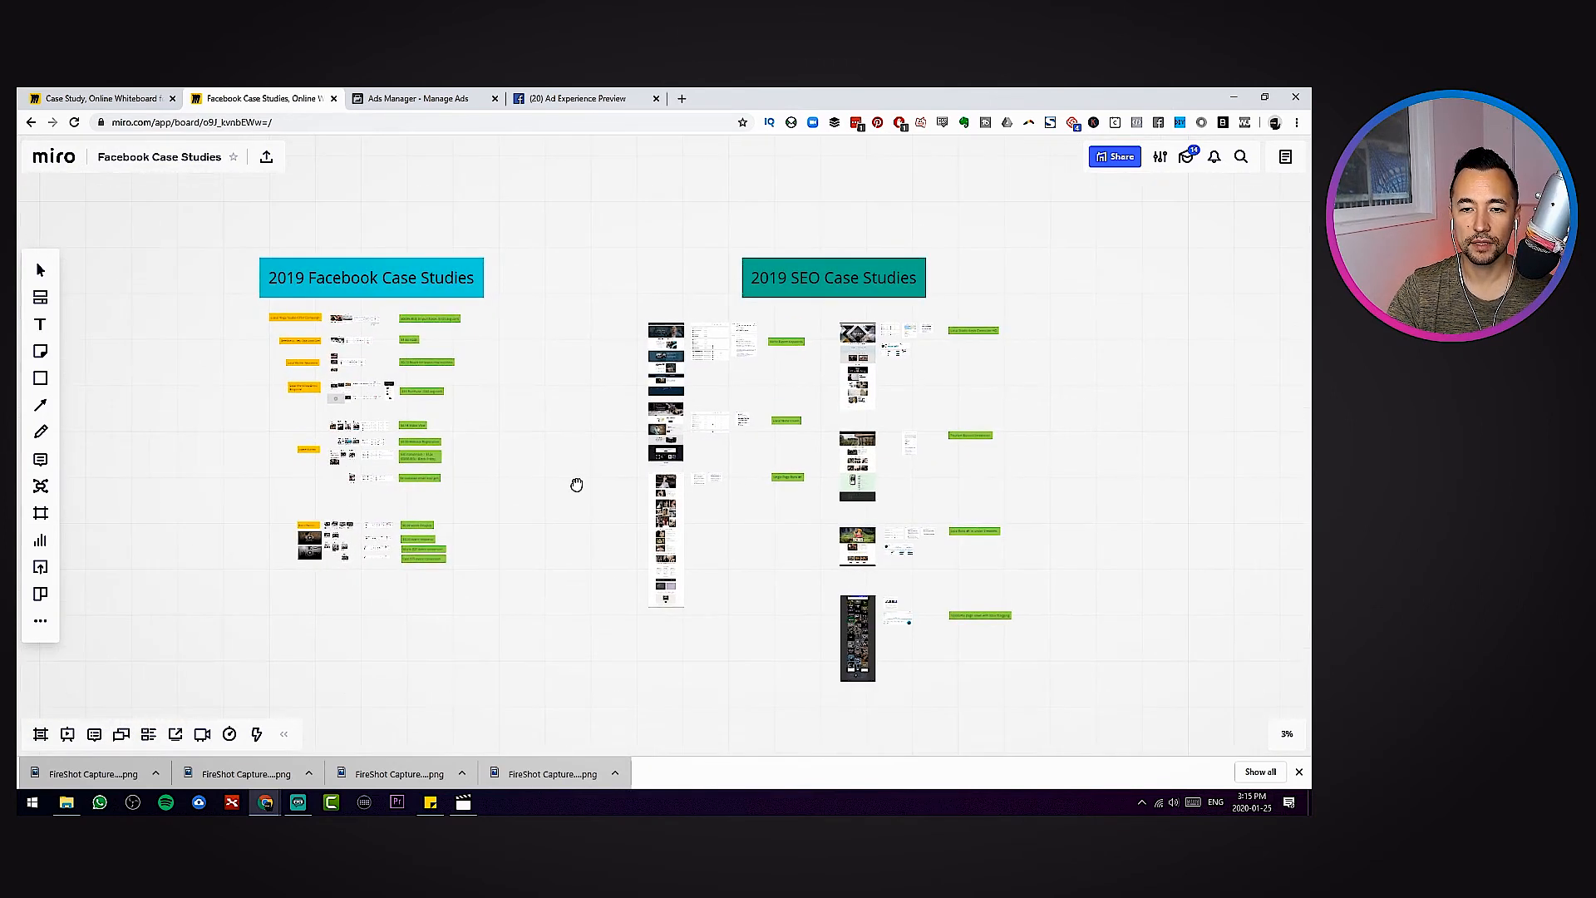
{"action": "scroll", "coordinate": [606, 542], "scroll_direction": "up", "scroll_amount": 2}
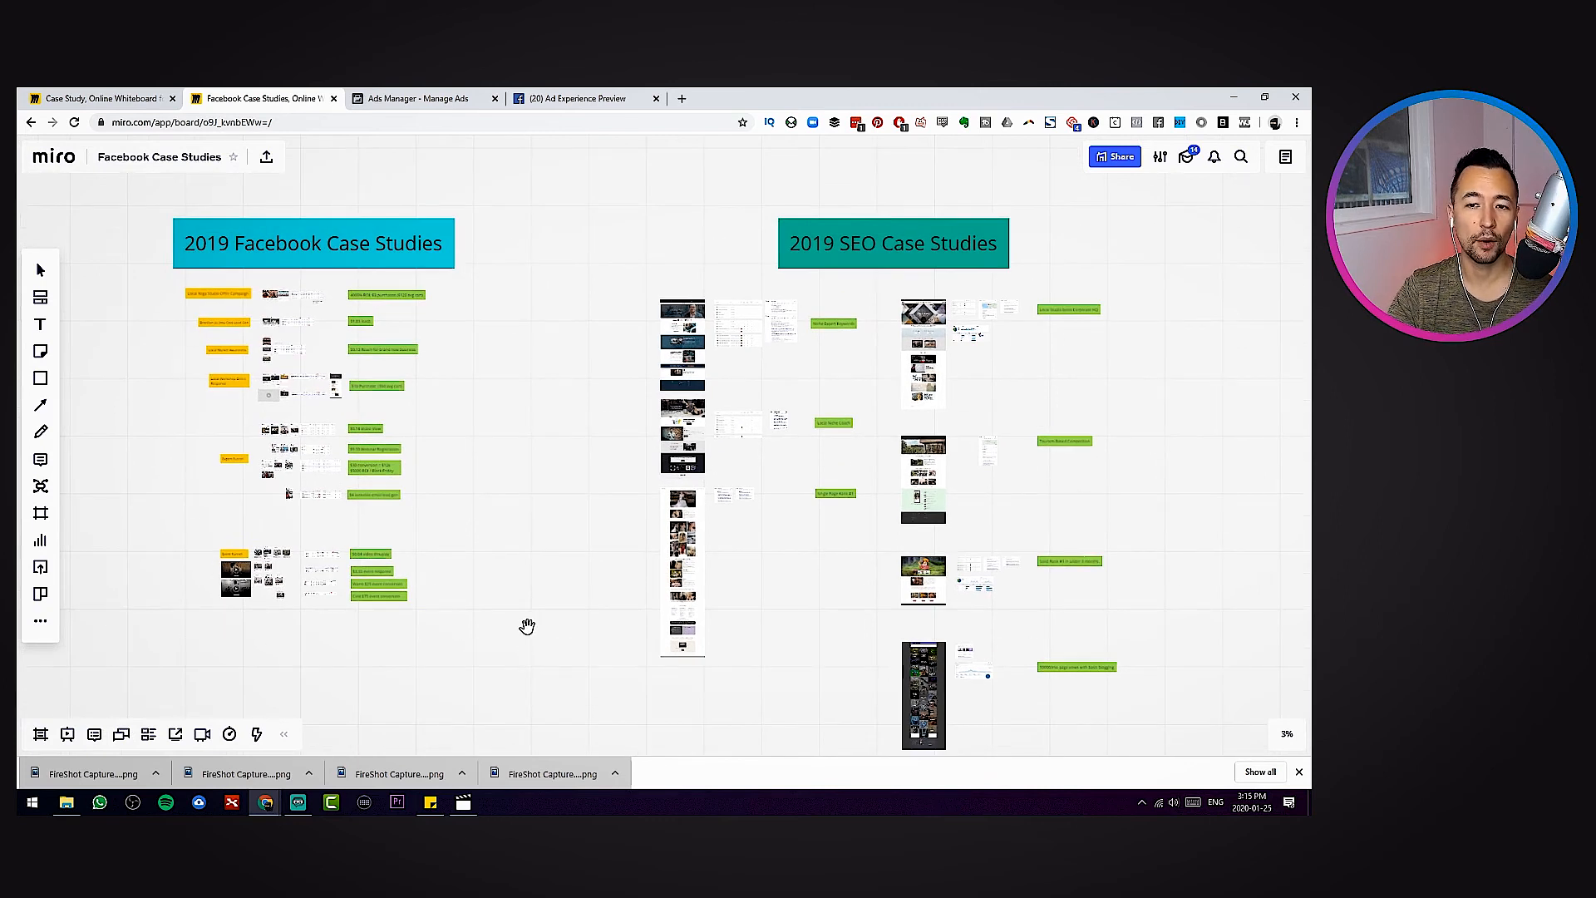
{"action": "scroll", "coordinate": [142, 314], "scroll_direction": "up", "scroll_amount": 4}
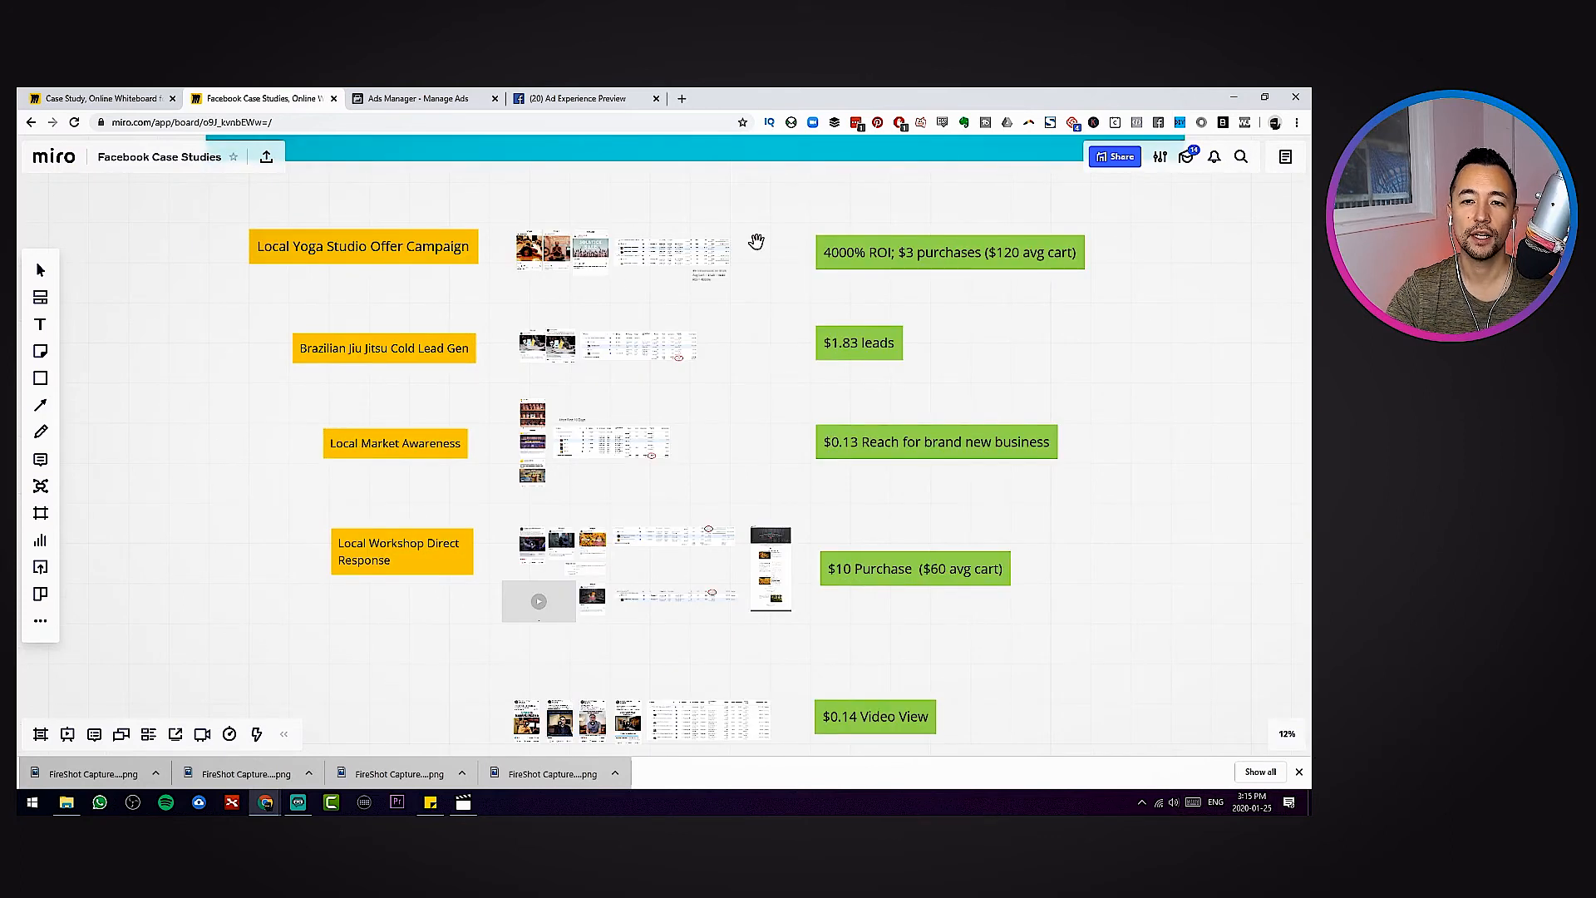
{"action": "scroll", "coordinate": [678, 459], "scroll_direction": "up", "scroll_amount": 3}
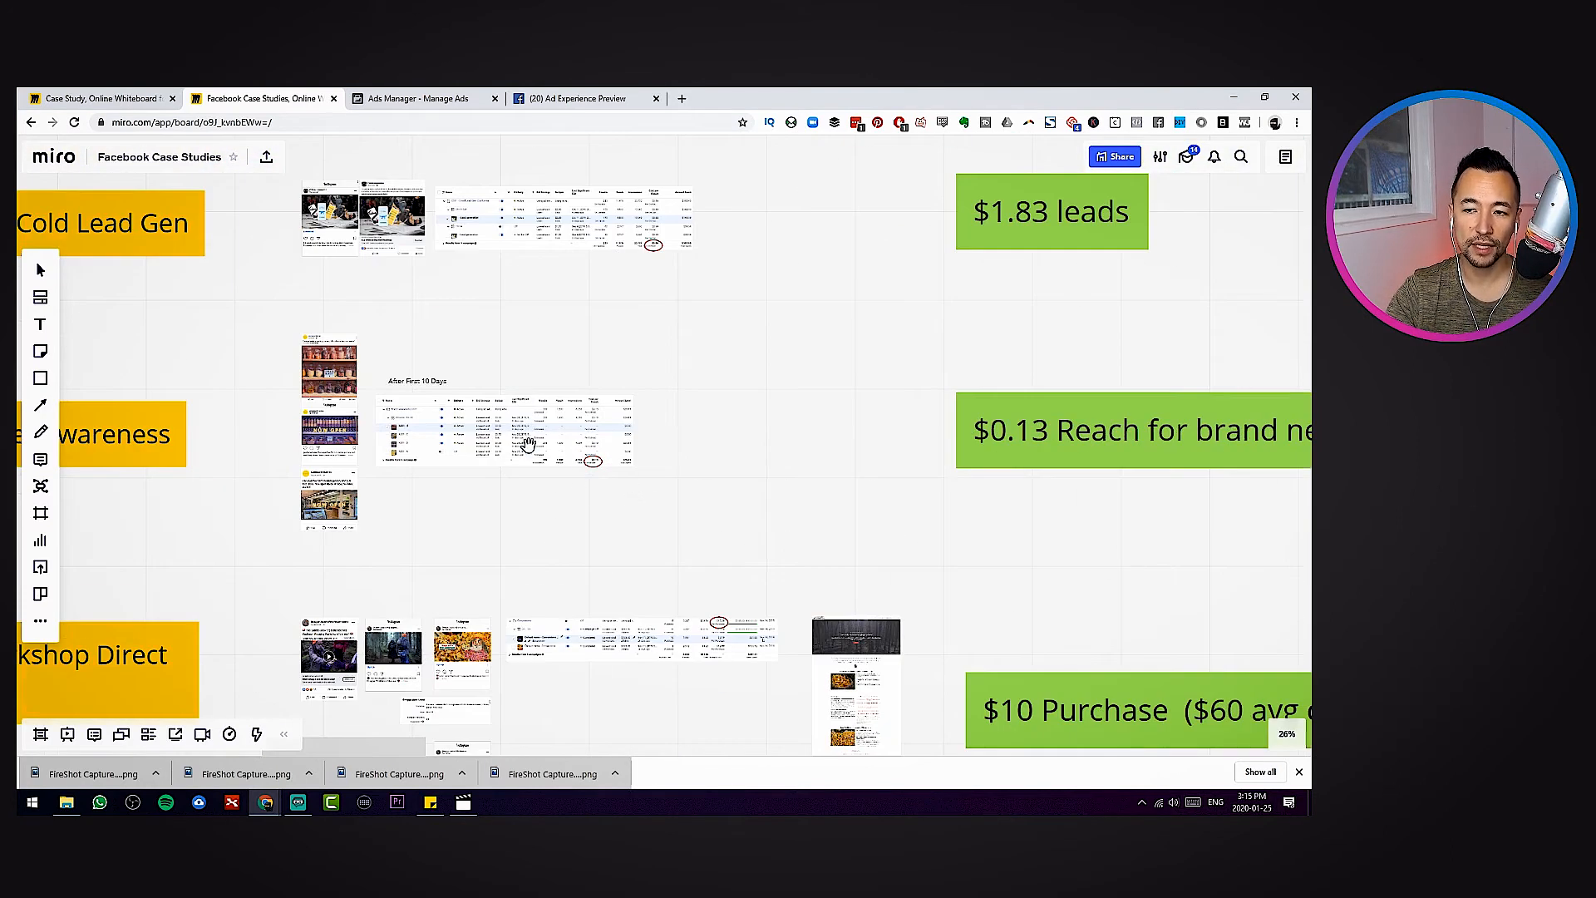
{"action": "scroll", "coordinate": [740, 468], "scroll_direction": "down", "scroll_amount": 3}
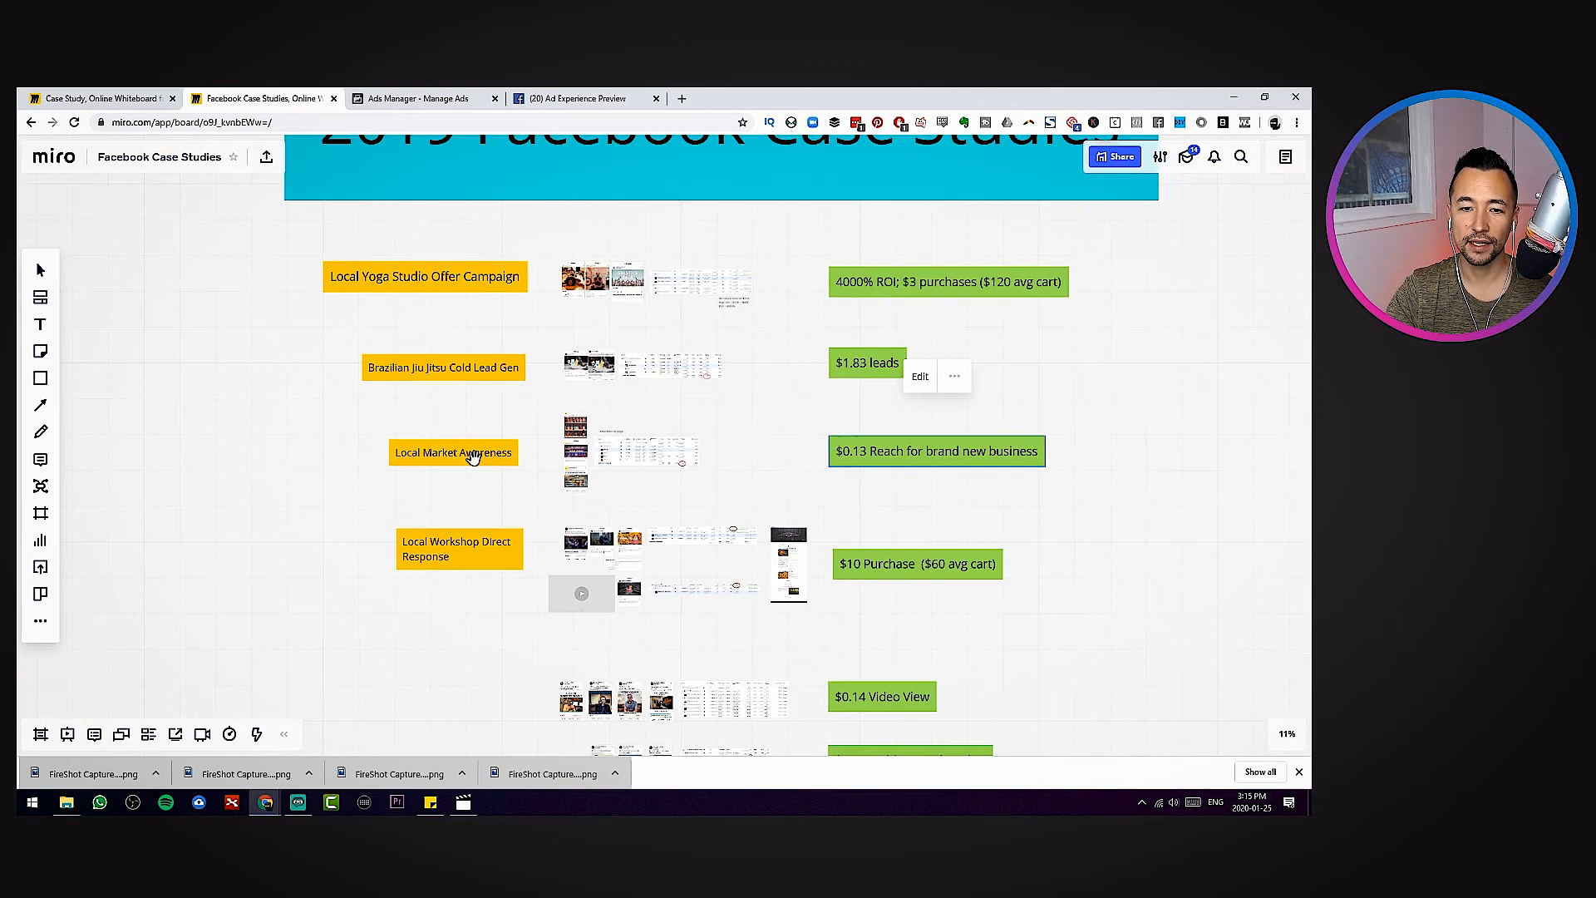
{"action": "scroll", "coordinate": [956, 520], "scroll_direction": "down", "scroll_amount": 2}
{"action": "scroll", "coordinate": [956, 520], "scroll_direction": "down", "scroll_amount": 1}
{"action": "left_click_drag", "start_coordinate": [1108, 541], "coordinate": [561, 440]}
{"action": "scroll", "coordinate": [761, 435], "scroll_direction": "down", "scroll_amount": 1}
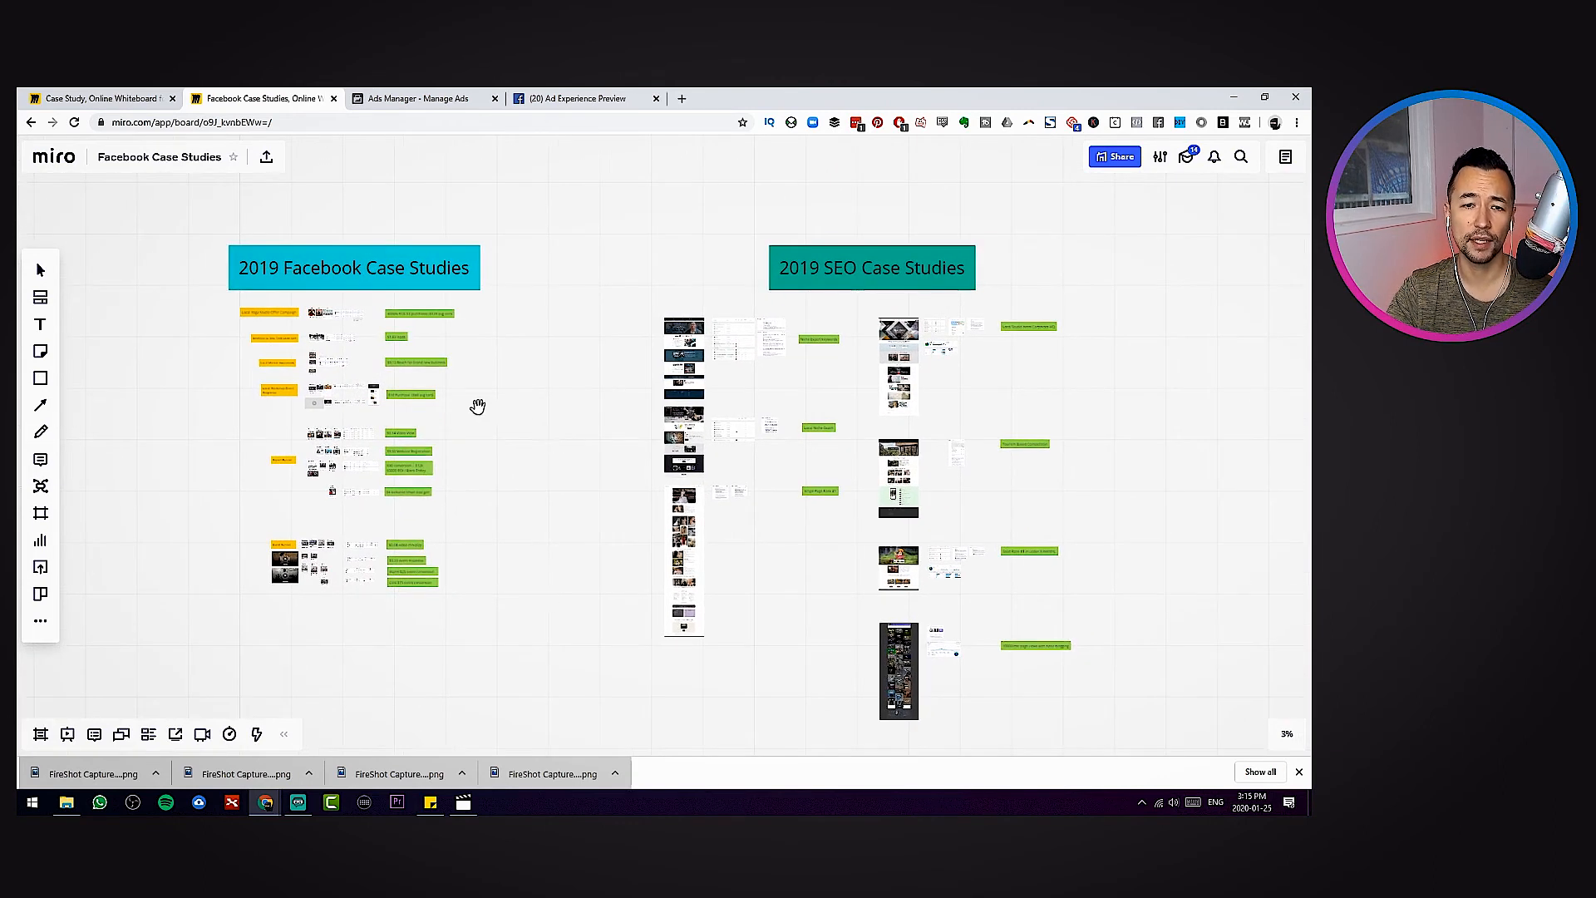